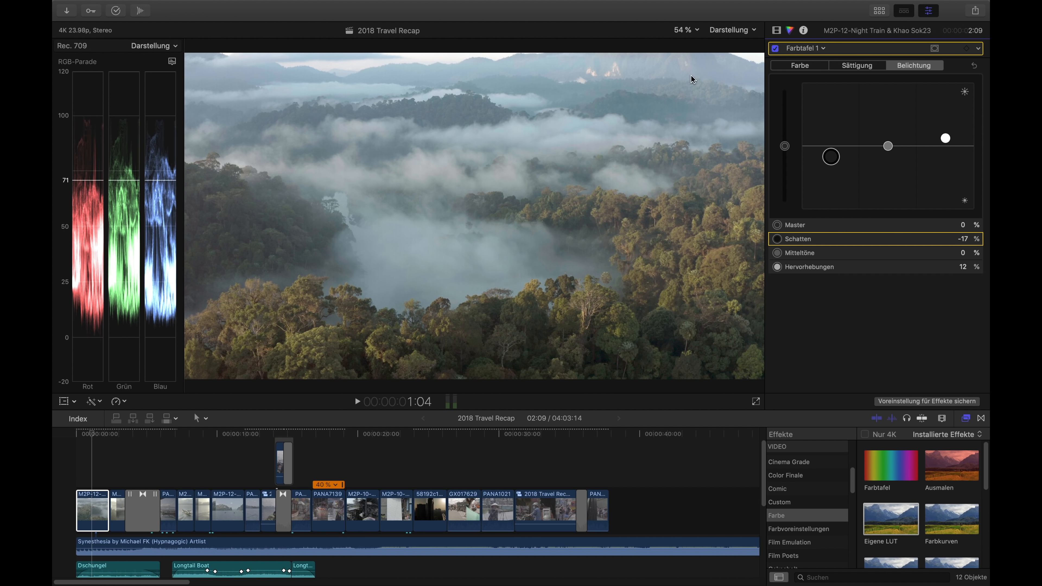
Compare the first clip with and without all its effects by switching the Effekte section off and on
{"action": "left_click", "coordinate": [777, 30]}
{"action": "left_click", "coordinate": [775, 50]}
{"action": "left_click", "coordinate": [775, 49]}
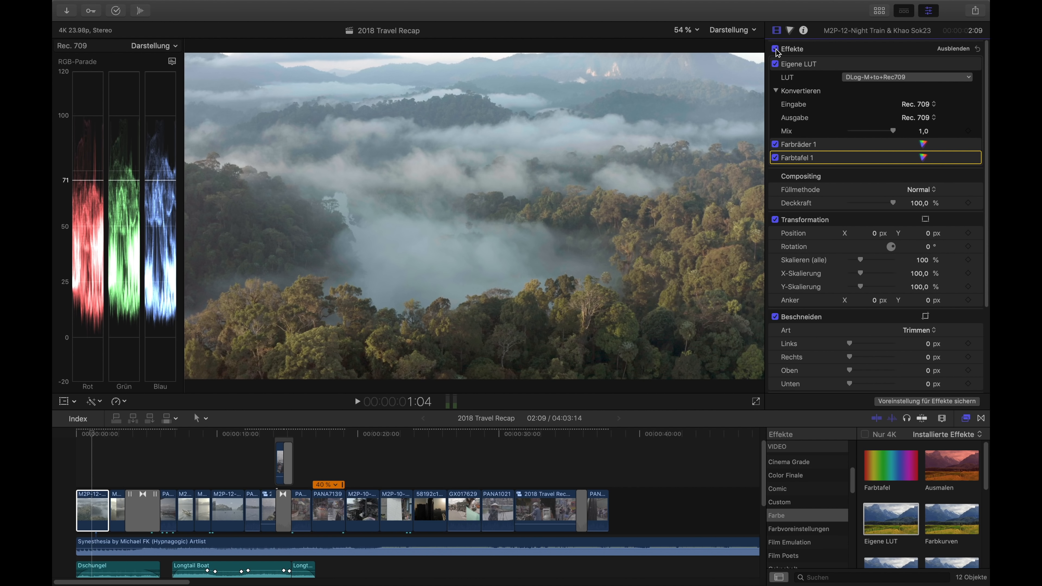
{"action": "left_click", "coordinate": [776, 49]}
{"action": "left_click", "coordinate": [776, 49]}
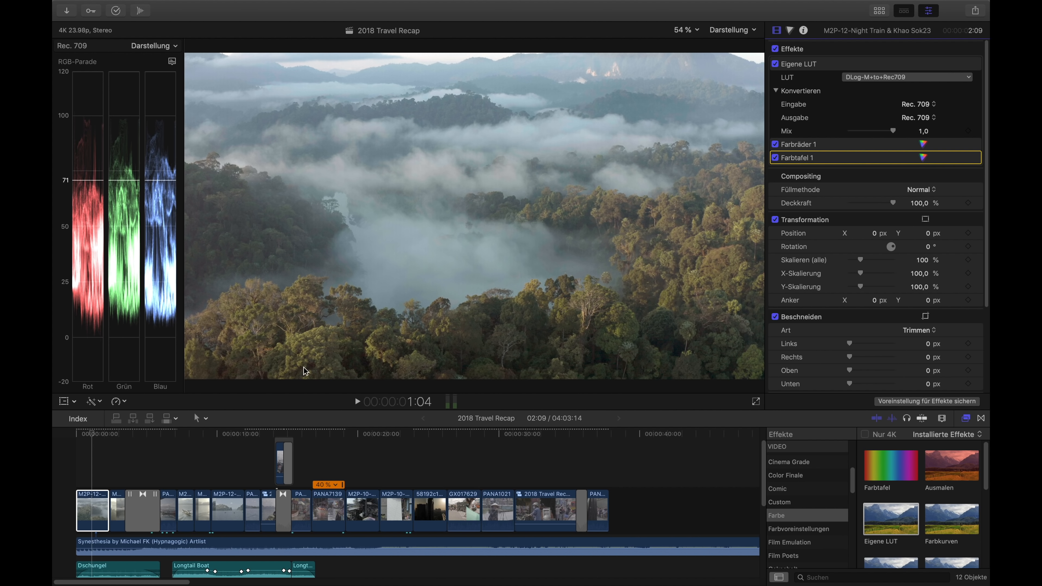
Paste the first clip's LUT and colour correction attributes onto the second clip, the misty lake shot
{"action": "left_click", "coordinate": [93, 435]}
{"action": "left_click_drag", "start_coordinate": [93, 435], "coordinate": [117, 437]}
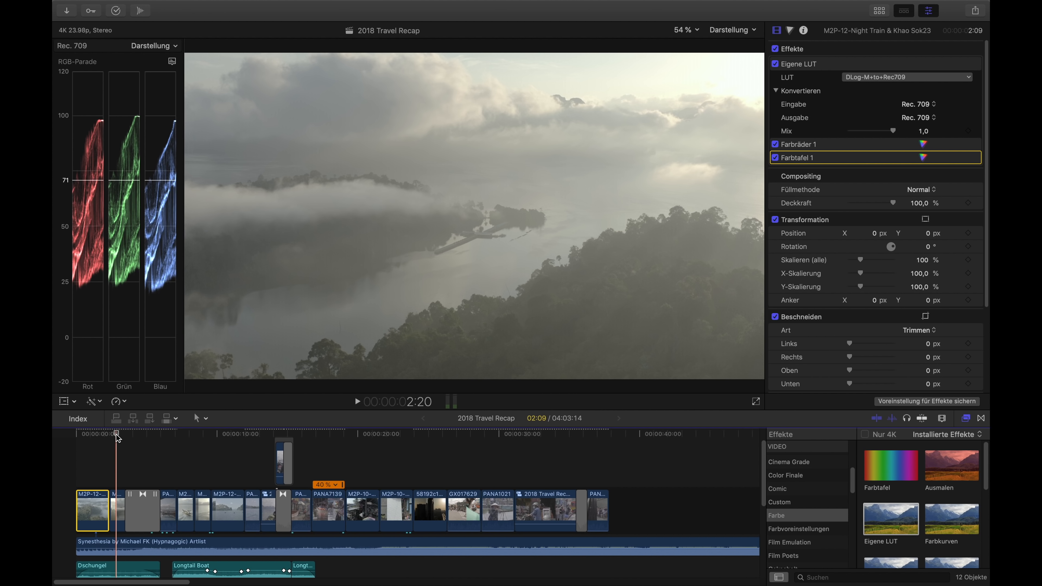
{"action": "left_click", "coordinate": [114, 502]}
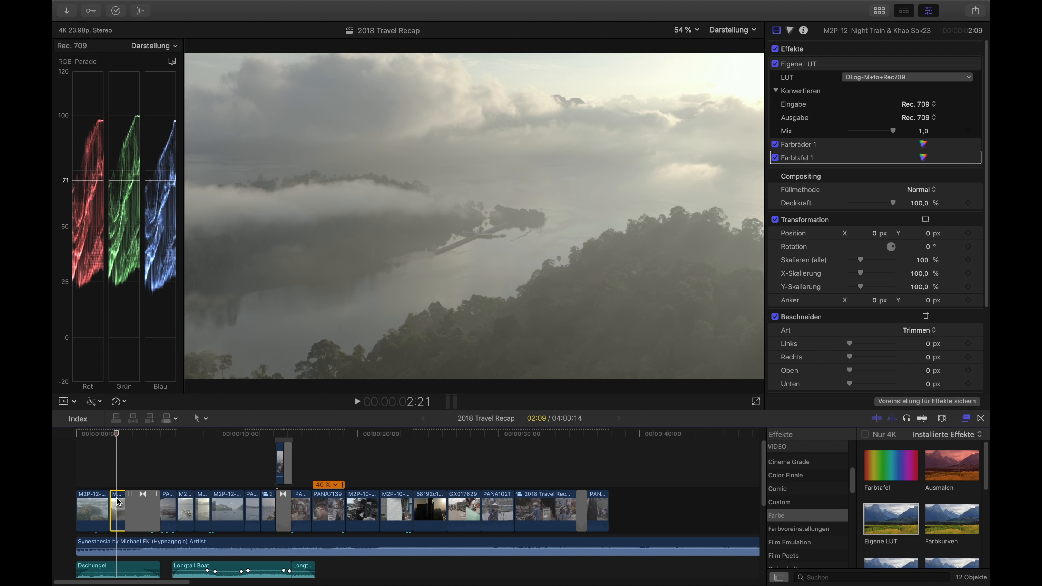
{"action": "key", "text": "super+shift+v"}
{"action": "left_click", "coordinate": [614, 349]}
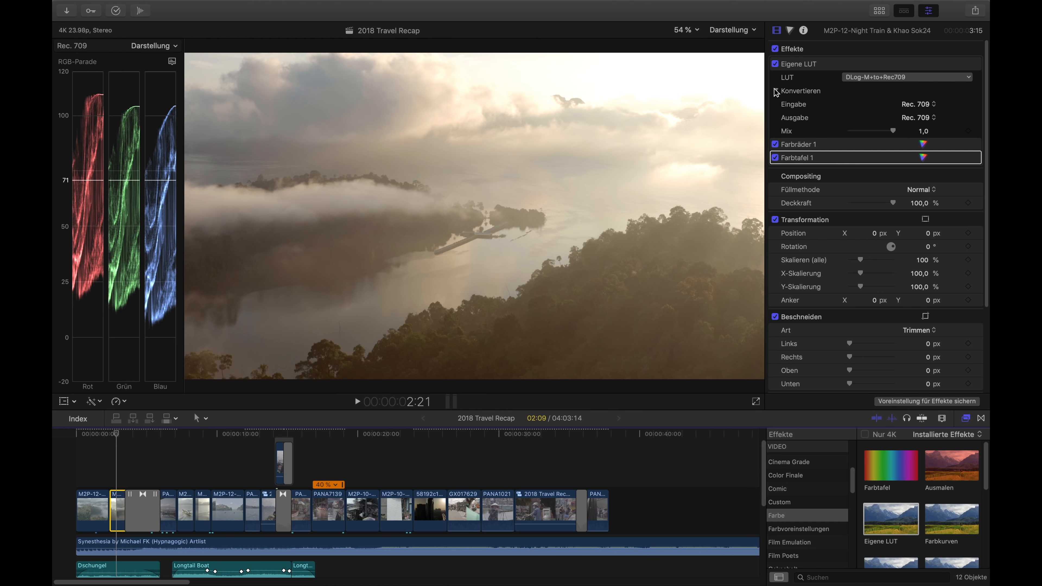
Disable the pasted Farbtafel 1 on the lake clip and reset the temperature, tint, highlights and shadows of Farbräder 1
{"action": "left_click", "coordinate": [775, 158]}
{"action": "left_click", "coordinate": [775, 144]}
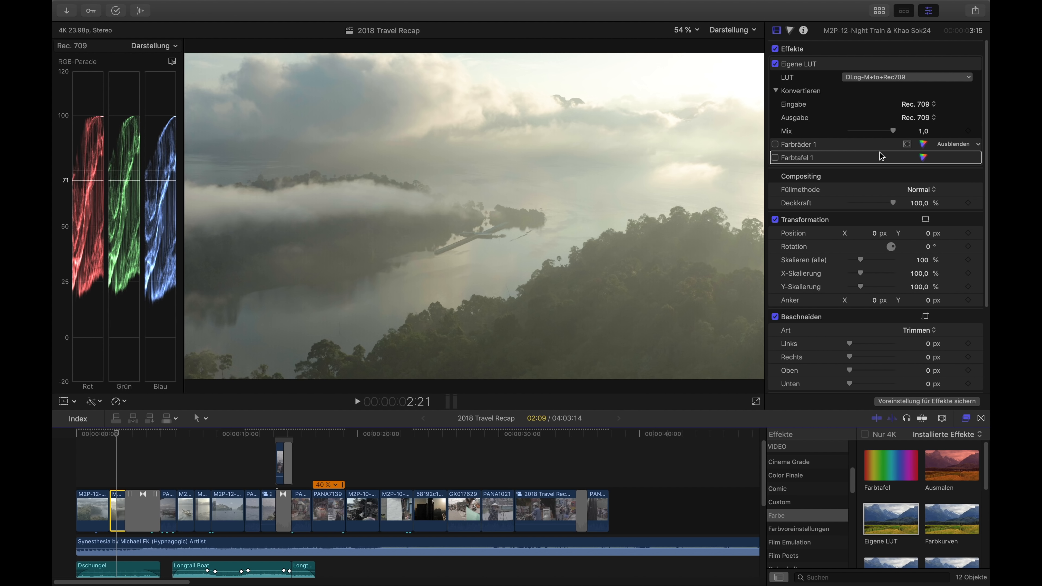
{"action": "left_click", "coordinate": [924, 144]}
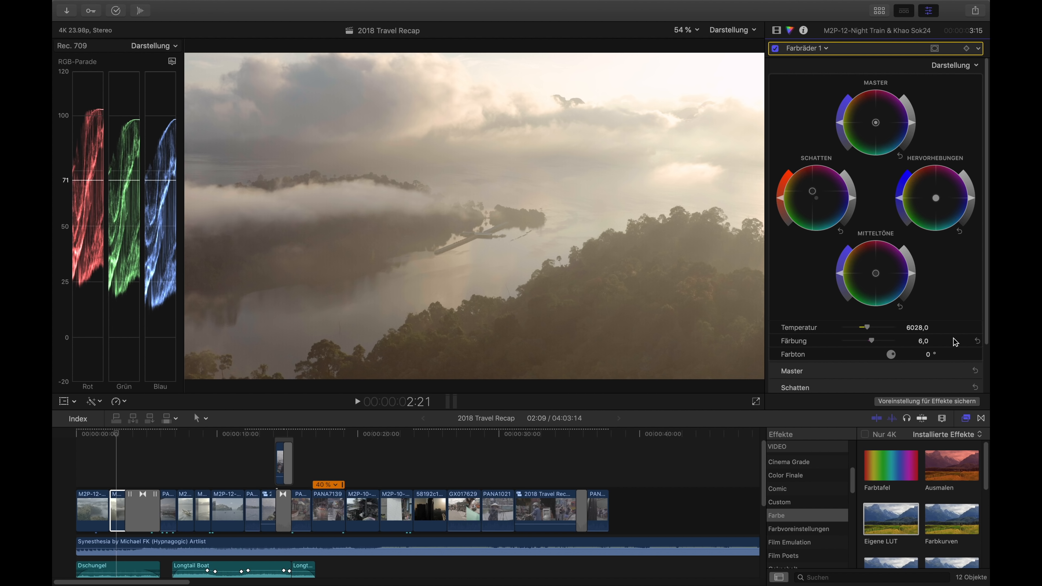
{"action": "left_click", "coordinate": [976, 327]}
{"action": "left_click", "coordinate": [976, 341]}
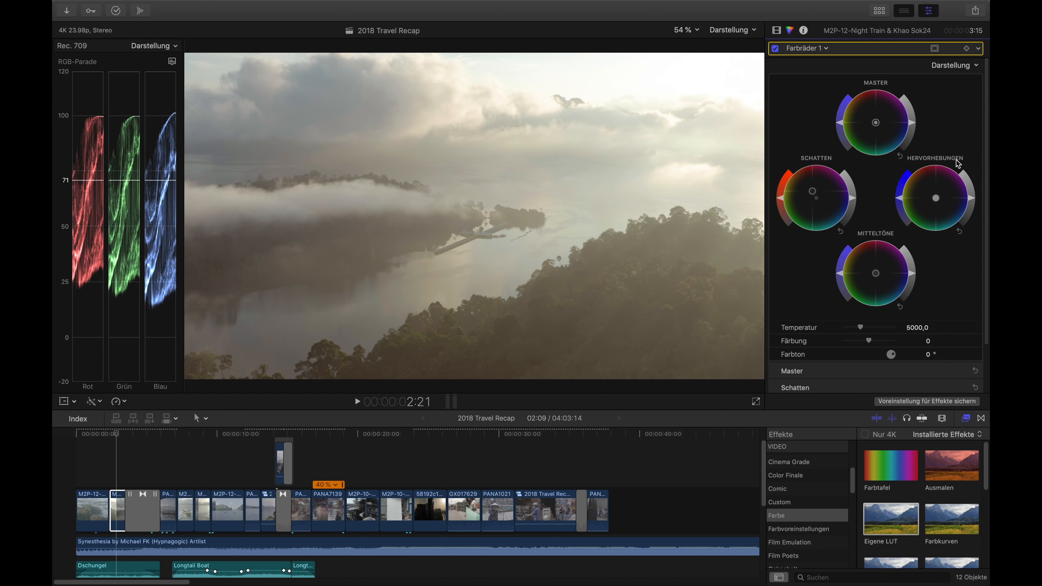
{"action": "left_click", "coordinate": [959, 232]}
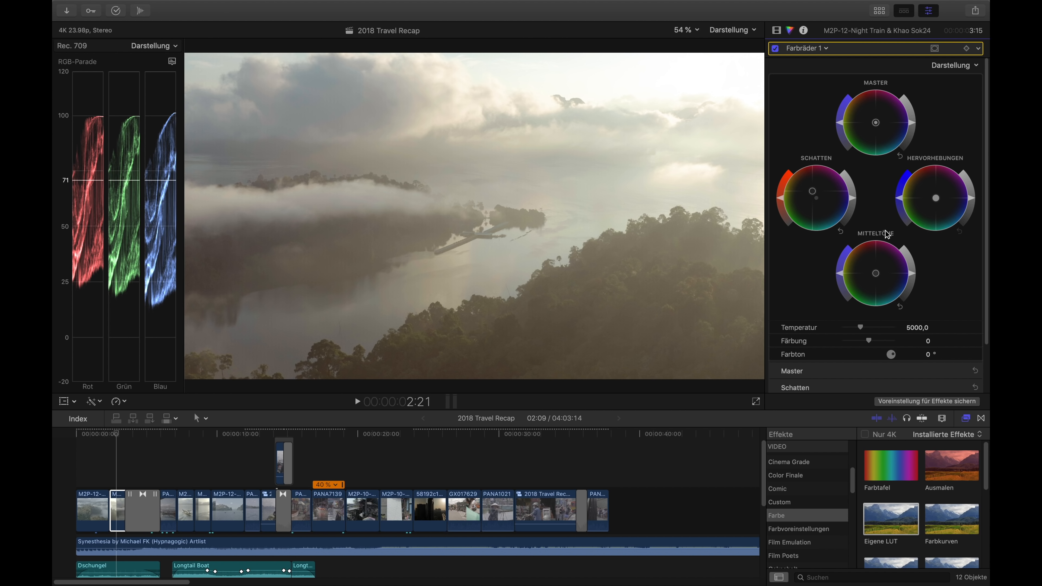
{"action": "left_click", "coordinate": [841, 232]}
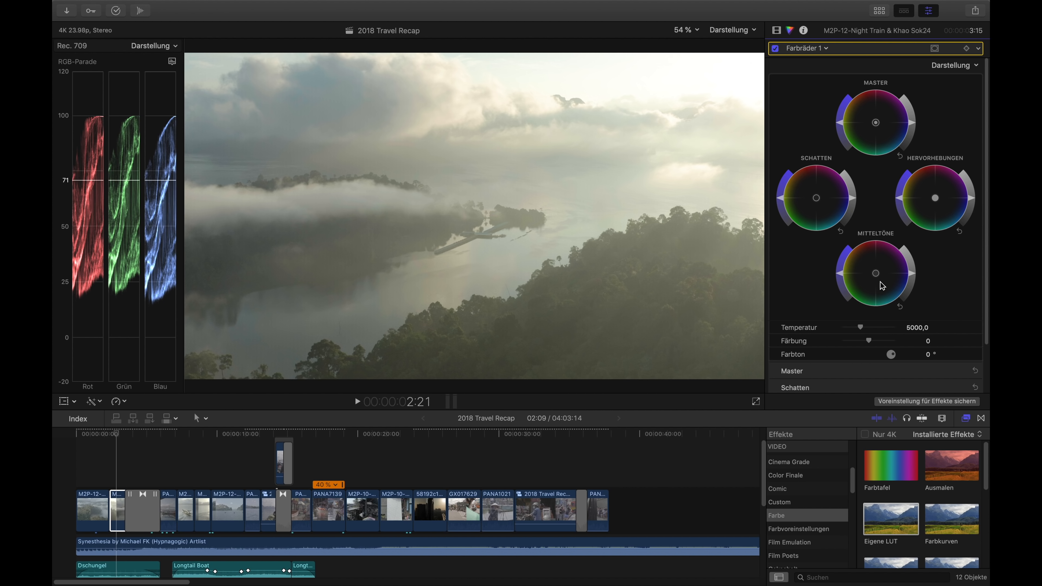
Shift the lake clip's shadows wheel slightly towards violet and switch its Farbtafel 1 correction back on
{"action": "mouse_move", "coordinate": [817, 198]}
{"action": "left_mouse_down"}
{"action": "mouse_move", "coordinate": [807, 215]}
{"action": "mouse_move", "coordinate": [820, 214]}
{"action": "mouse_move", "coordinate": [822, 191]}
{"action": "mouse_move", "coordinate": [836, 196]}
{"action": "left_mouse_up"}
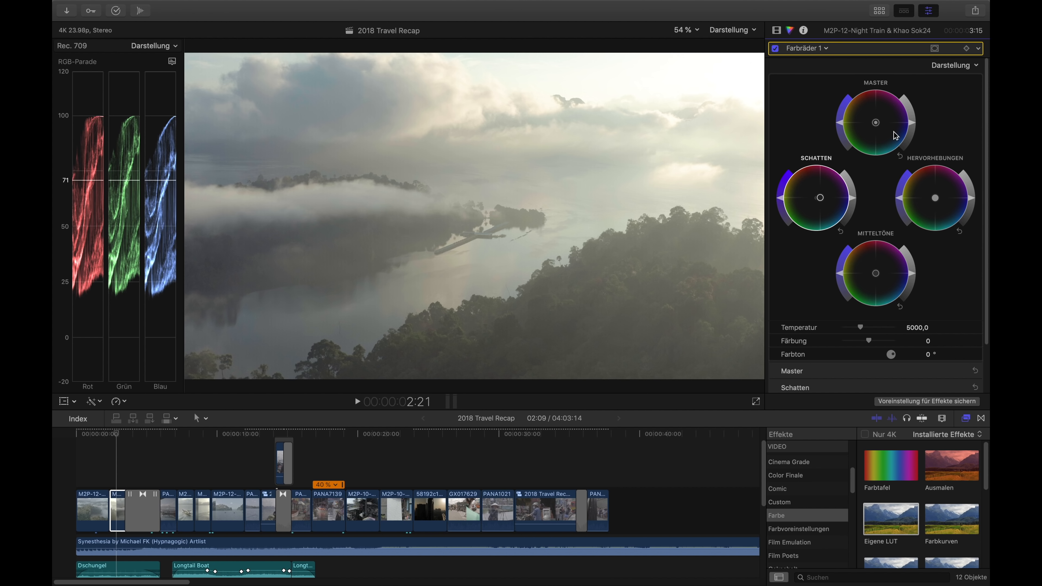
{"action": "left_click", "coordinate": [823, 48]}
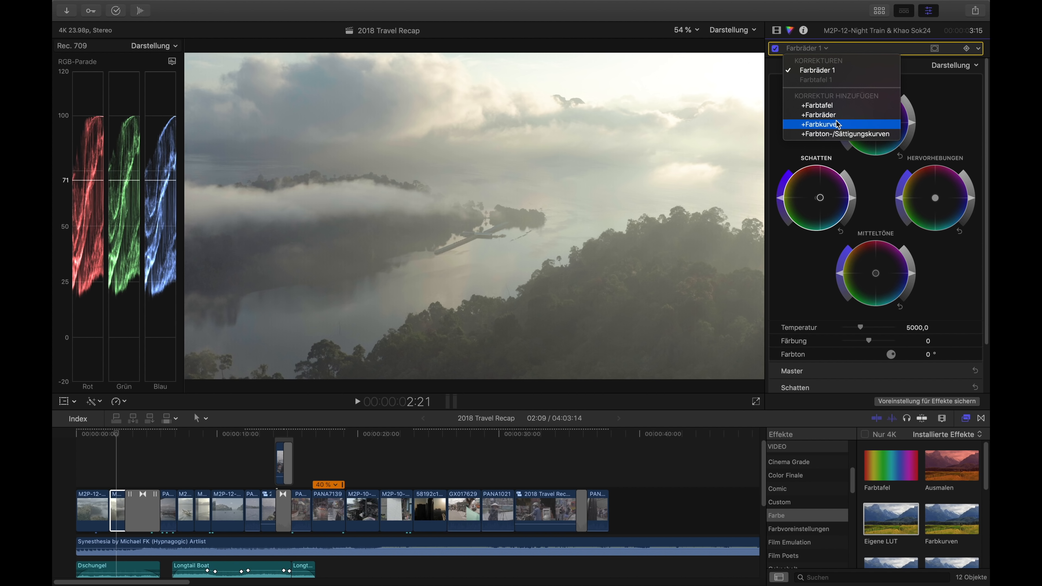
{"action": "left_click", "coordinate": [791, 80]}
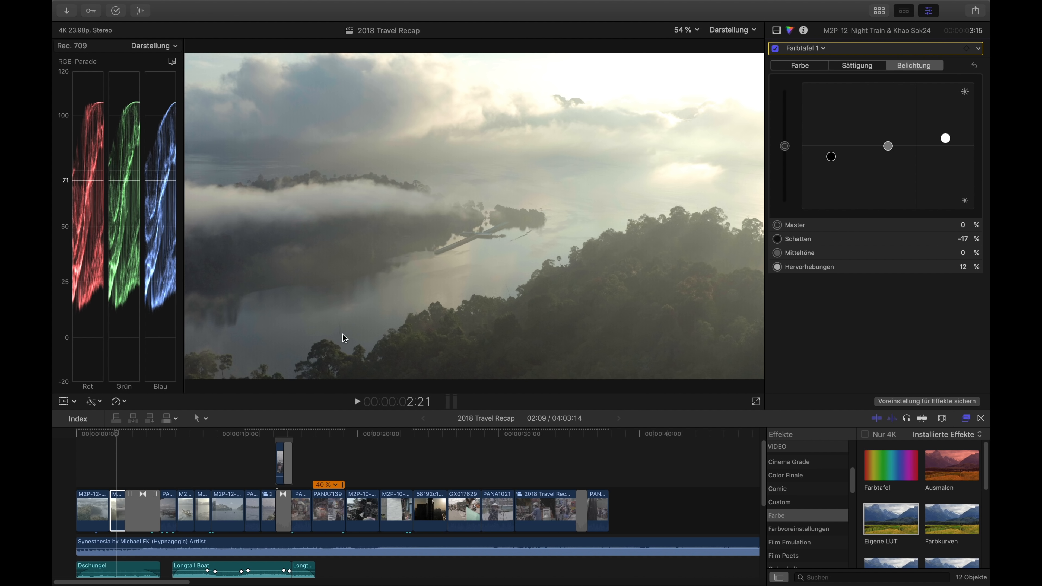
Raise the first clip's master saturation in Farbtafel 1 to 42 %
{"action": "left_click", "coordinate": [97, 504]}
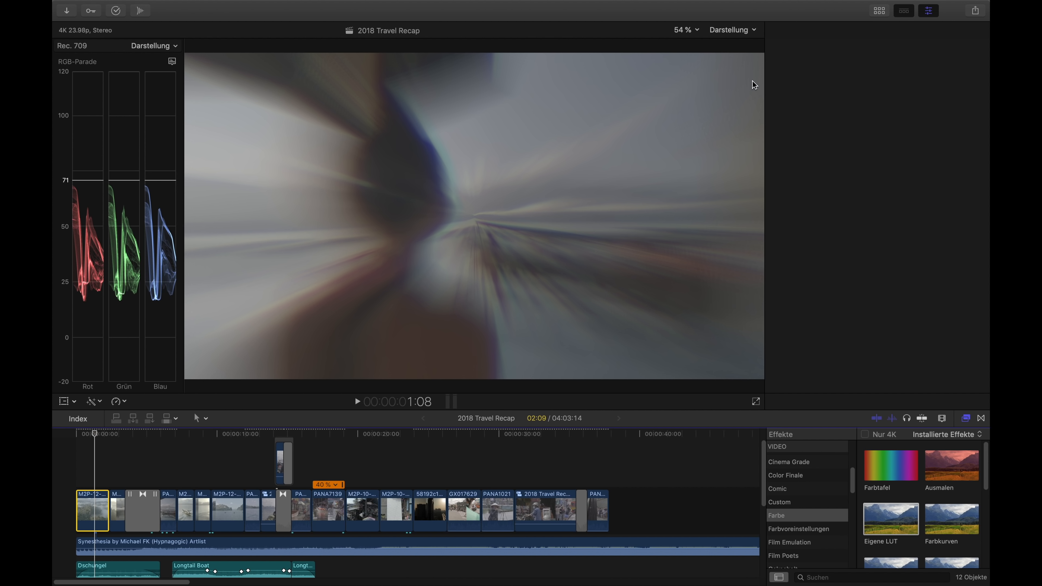
{"action": "left_click", "coordinate": [853, 67]}
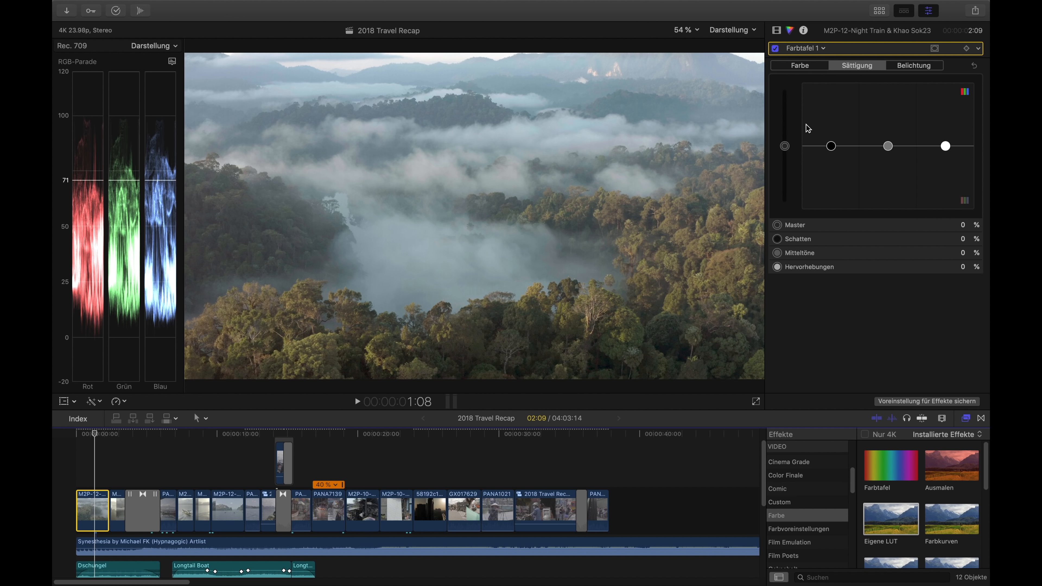
{"action": "left_click_drag", "start_coordinate": [789, 148], "coordinate": [785, 121]}
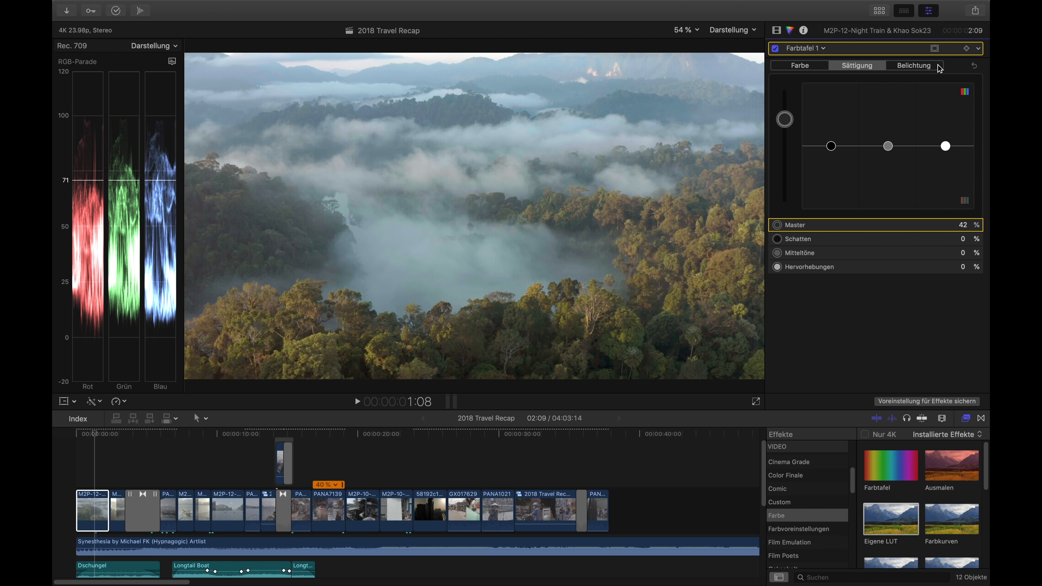
Reset the lake clip's exposure in Farbtafel 1 and set Schatten to -37 % and Mitteltöne to -17 %
{"action": "left_click", "coordinate": [115, 509]}
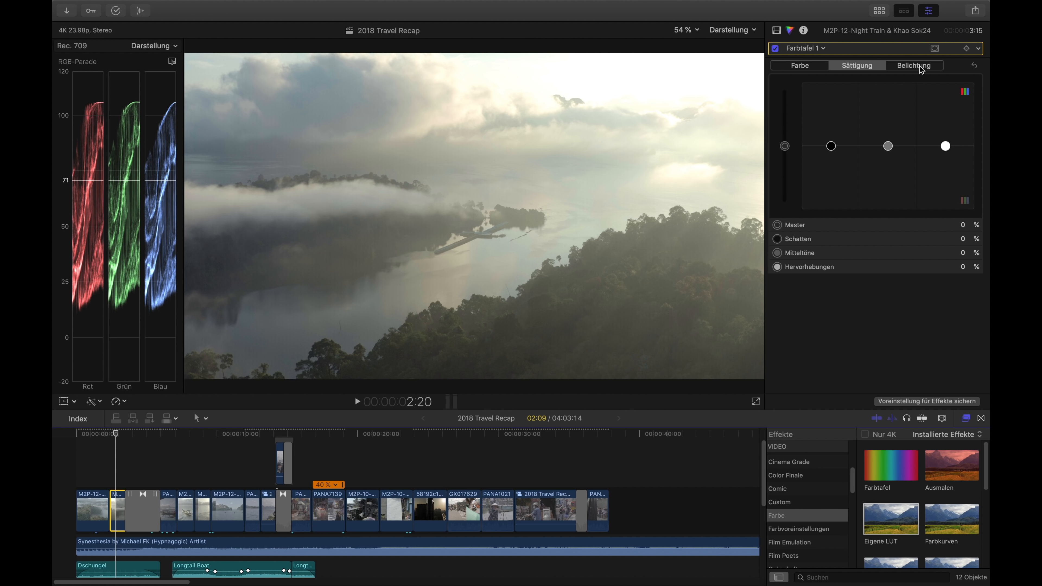
{"action": "left_click", "coordinate": [921, 66]}
{"action": "left_click", "coordinate": [973, 72]}
{"action": "left_click", "coordinate": [974, 65]}
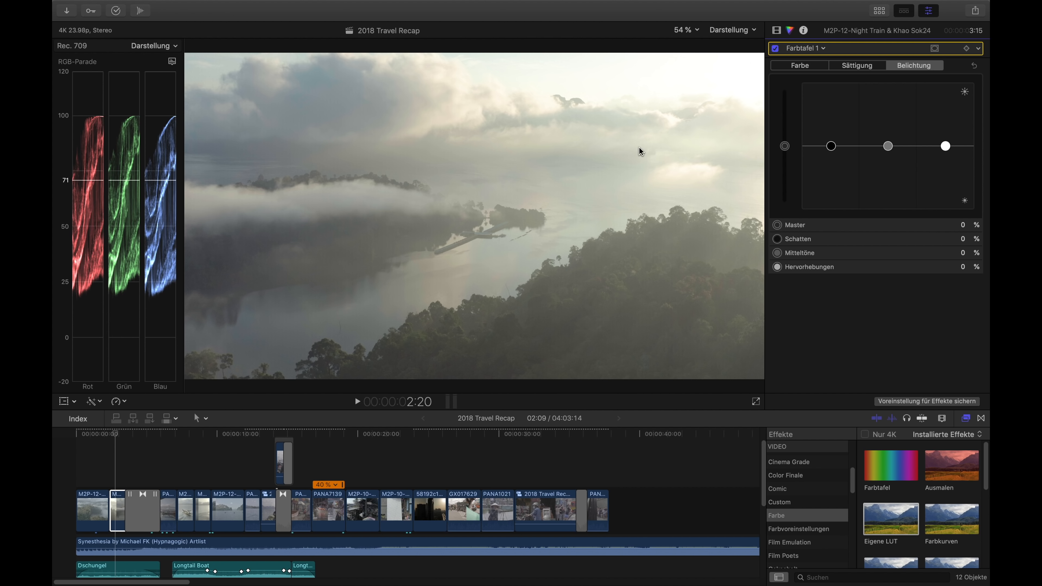
{"action": "left_click_drag", "start_coordinate": [834, 150], "coordinate": [824, 175]}
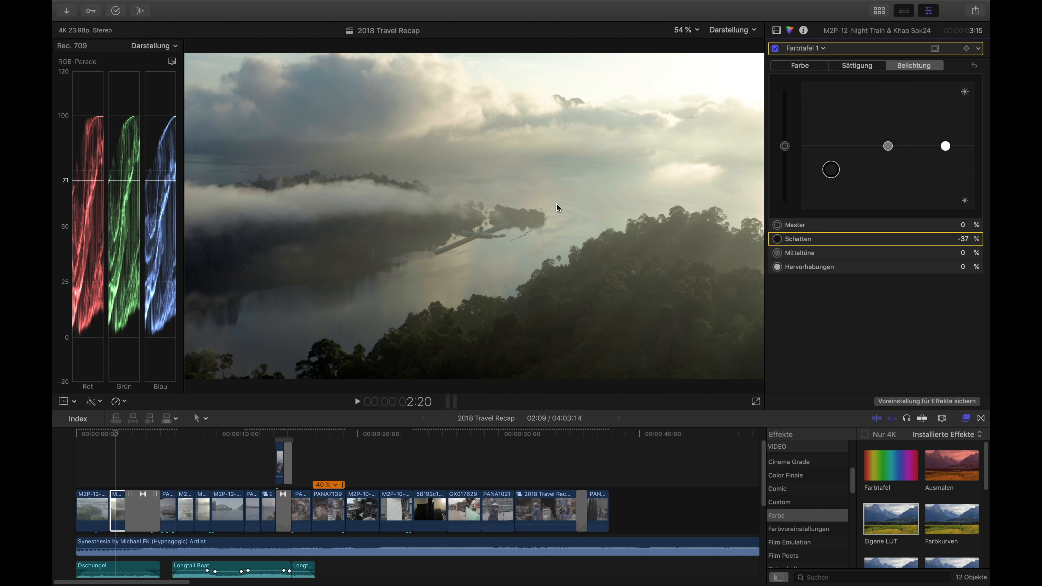
{"action": "left_click_drag", "start_coordinate": [889, 153], "coordinate": [890, 159]}
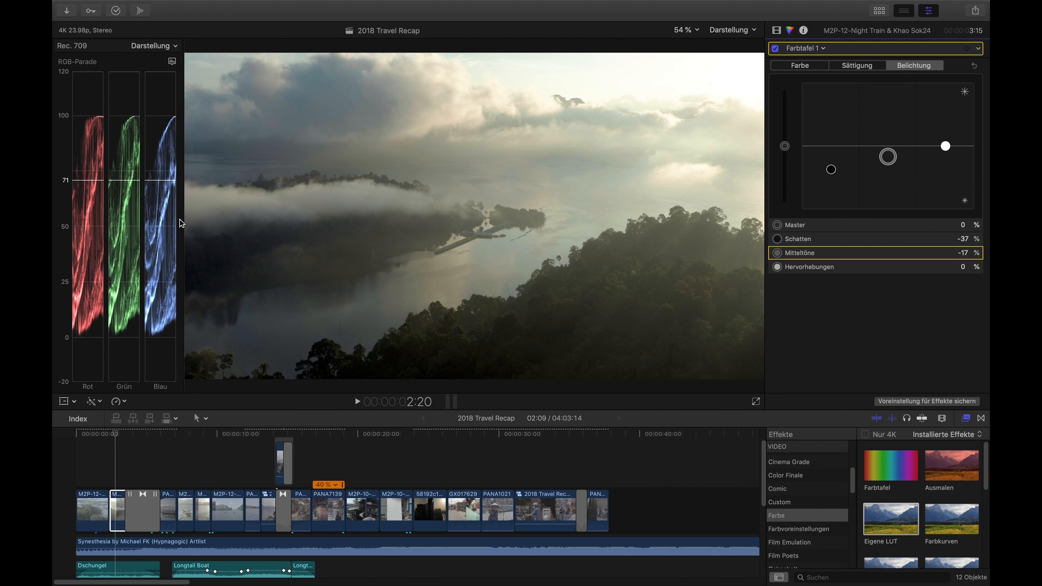
Play back the cut between the first and second clips several times to compare their colours
{"action": "left_click_drag", "start_coordinate": [114, 434], "coordinate": [98, 433]}
{"action": "key", "text": "space"}
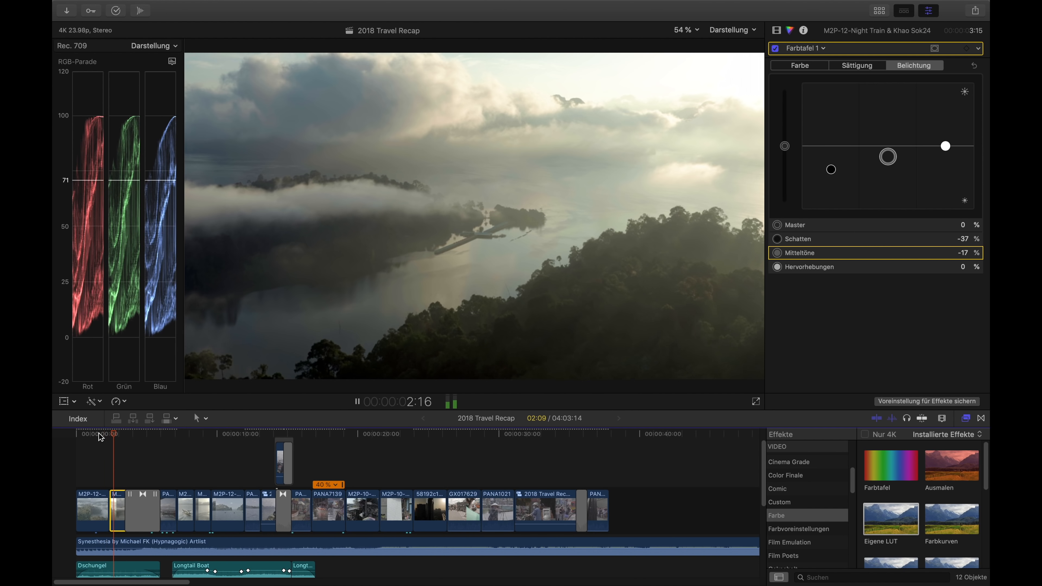
{"action": "left_click", "coordinate": [99, 433]}
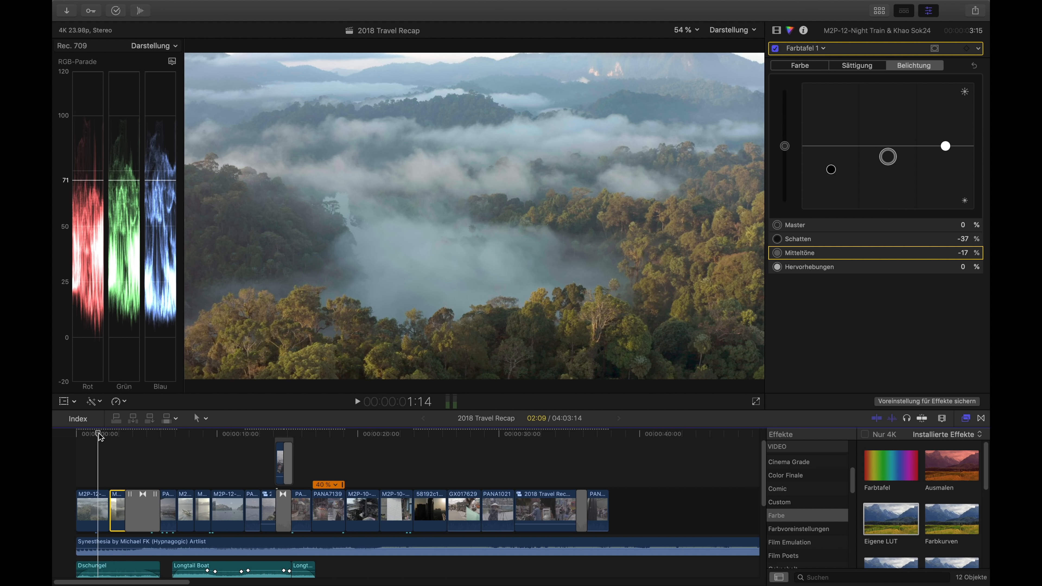
{"action": "key", "text": "space"}
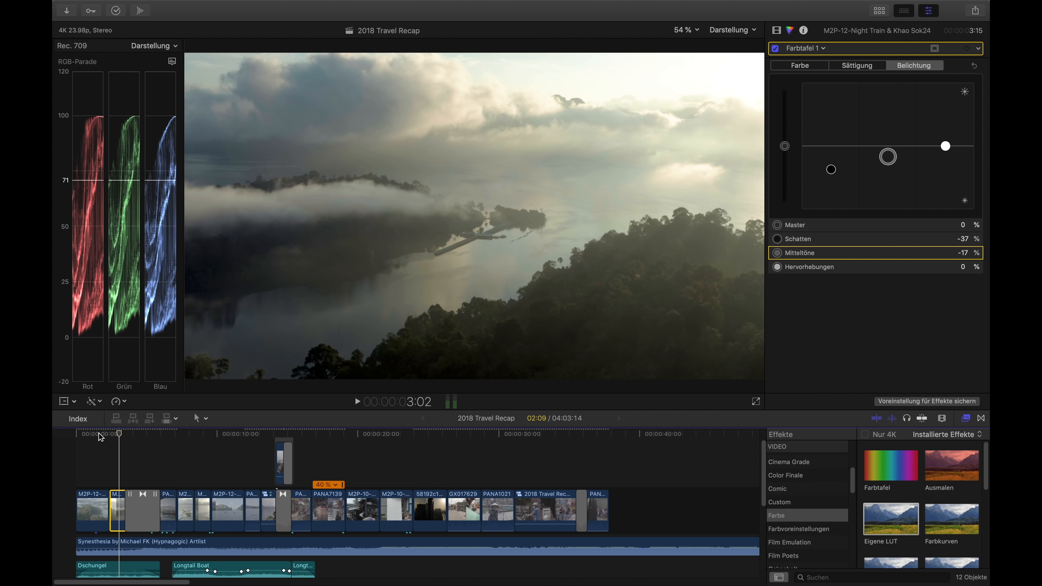
{"action": "left_click", "coordinate": [97, 434]}
{"action": "key", "text": "space"}
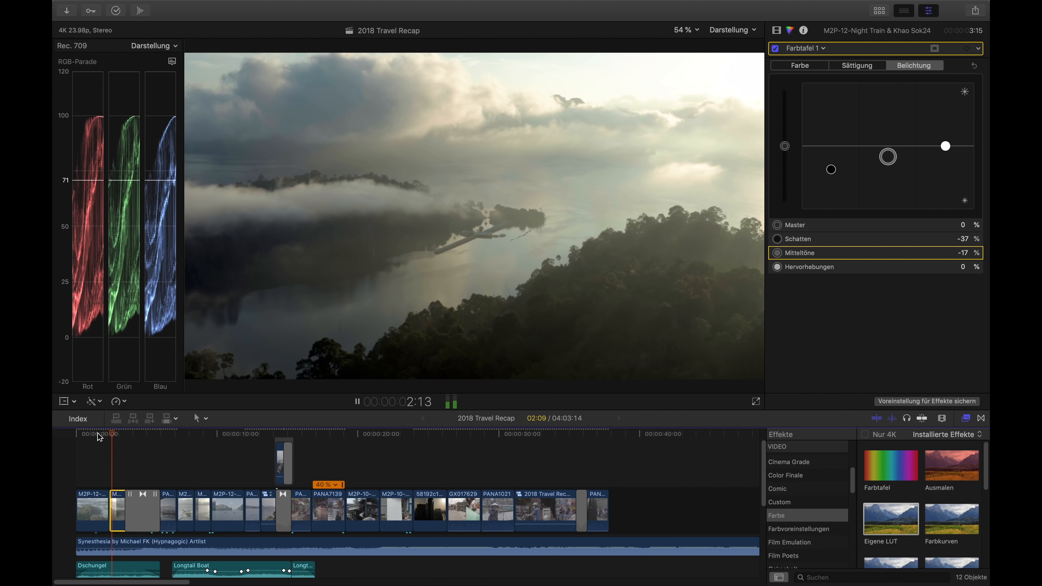
{"action": "left_click", "coordinate": [98, 433]}
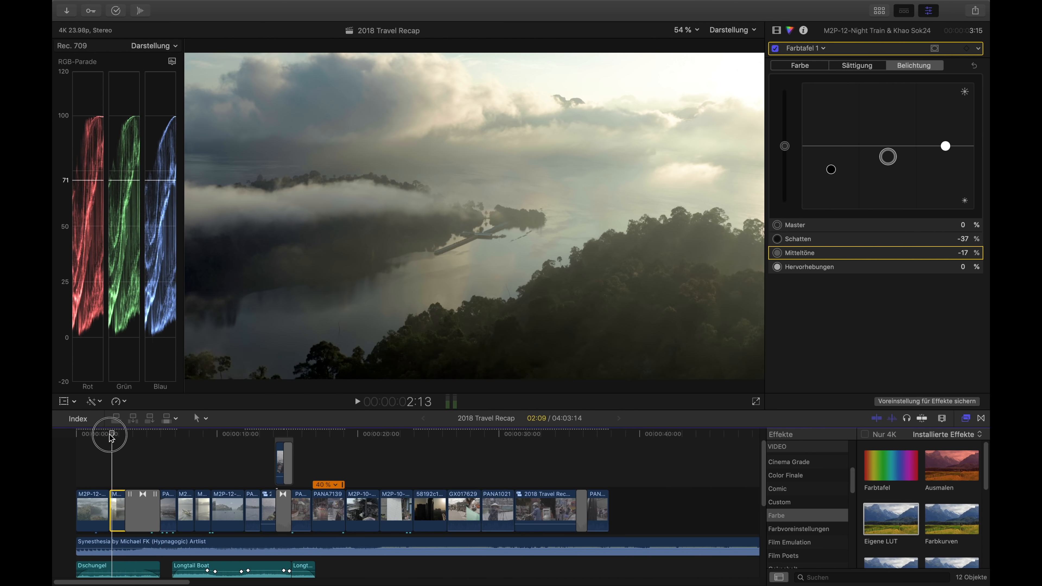
{"action": "left_click", "coordinate": [100, 434]}
{"action": "key", "text": "space"}
{"action": "left_click_drag", "start_coordinate": [101, 436], "coordinate": [113, 440]}
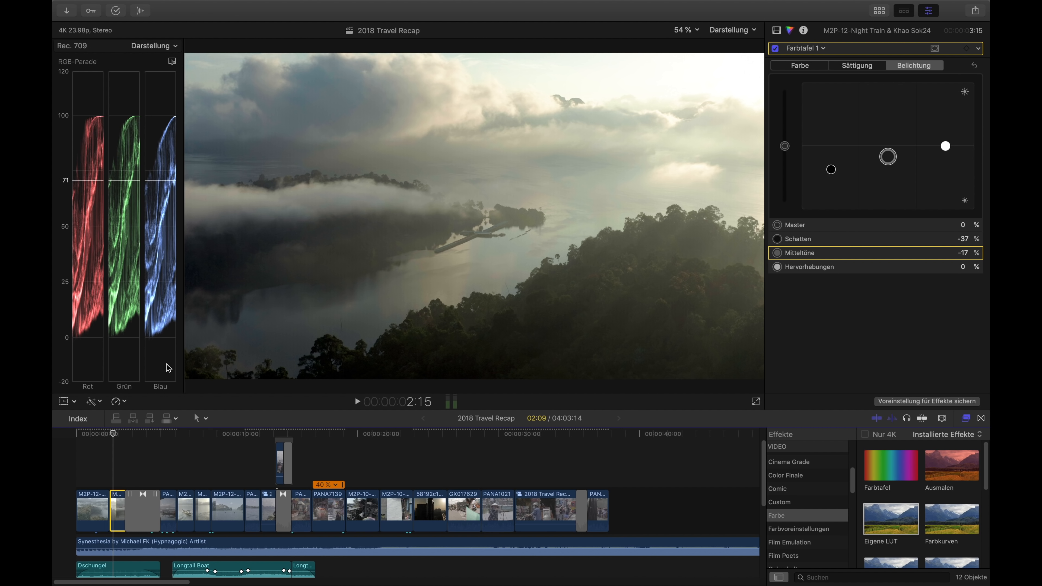
Set the lake clip's temperature in Farbräder 1 to 4800 after trying 4600
{"action": "mouse_move", "coordinate": [116, 434]}
{"action": "left_mouse_down"}
{"action": "mouse_move", "coordinate": [97, 434]}
{"action": "mouse_move", "coordinate": [115, 436]}
{"action": "left_mouse_up"}
{"action": "left_click", "coordinate": [116, 499]}
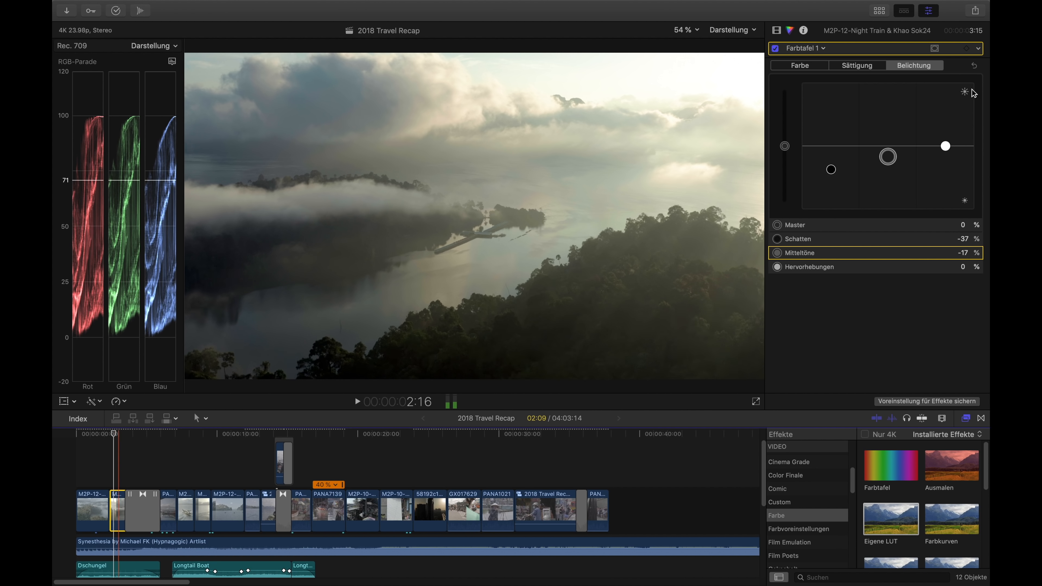
{"action": "left_click", "coordinate": [806, 48]}
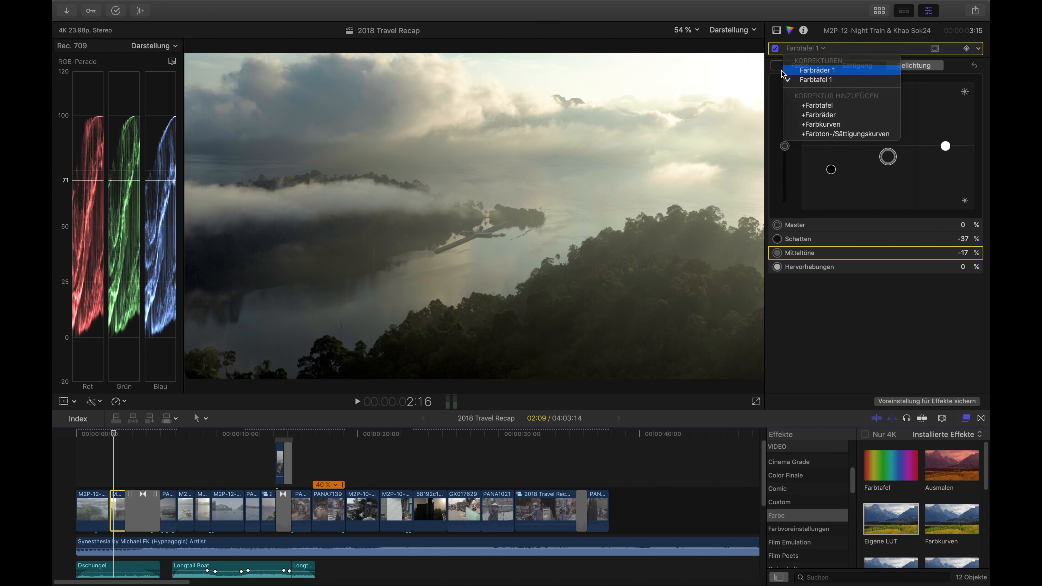
{"action": "left_click", "coordinate": [811, 81]}
{"action": "left_click_drag", "start_coordinate": [860, 331], "coordinate": [857, 331]}
{"action": "left_click", "coordinate": [918, 328]}
{"action": "type", "text": "4600"}
{"action": "key", "text": "Return"}
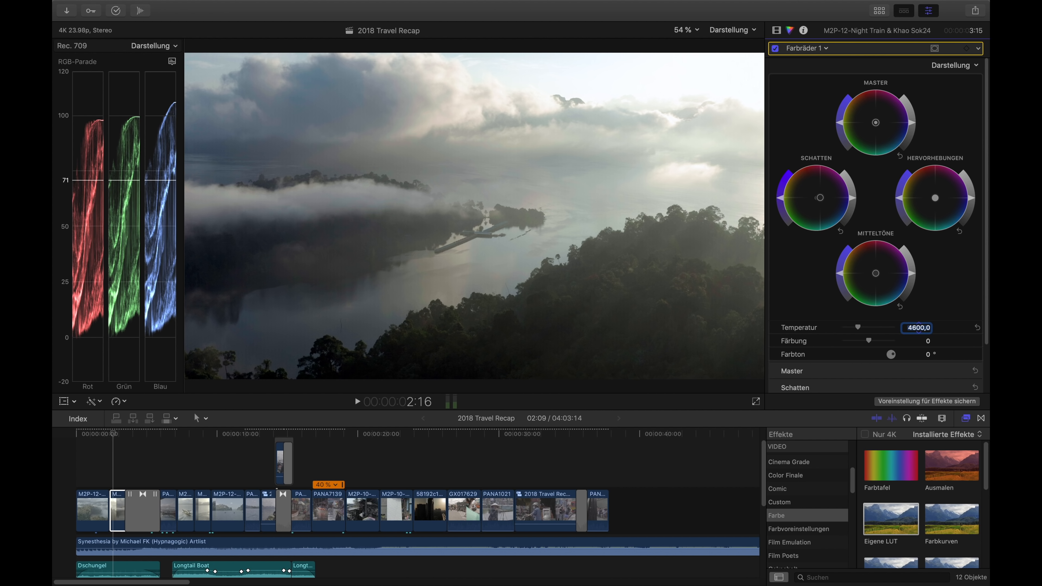
{"action": "type", "text": "4800"}
{"action": "key", "text": "Return"}
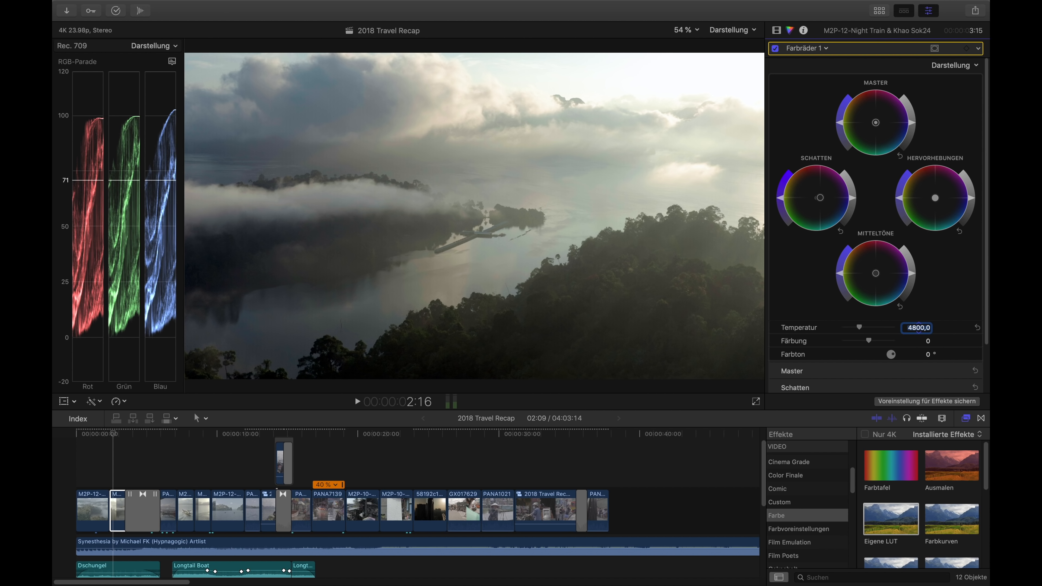
Replay the transition from the first clip into the lake clip to check the adjusted temperature
{"action": "left_click", "coordinate": [102, 442]}
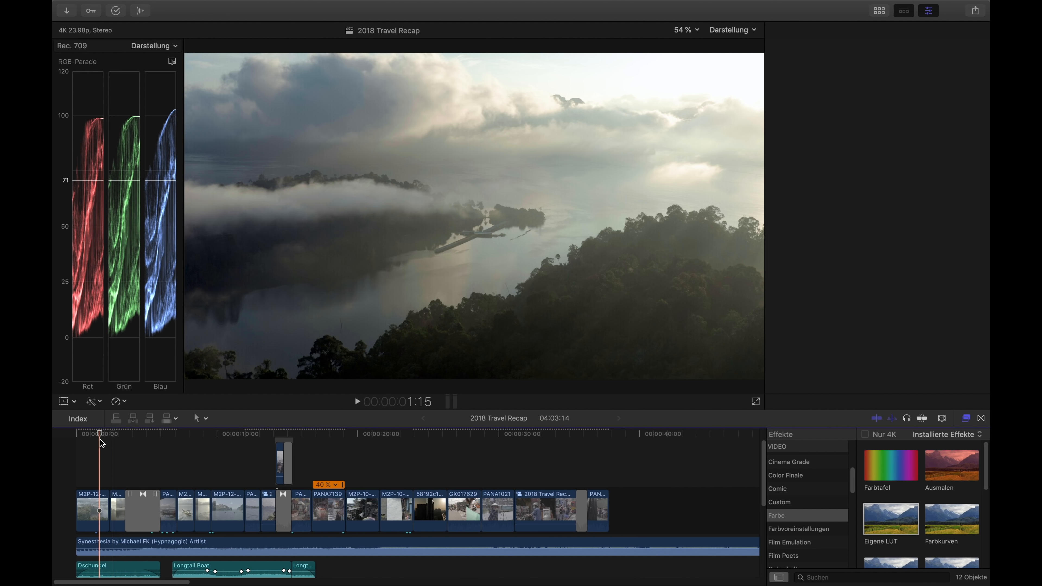
{"action": "key", "text": "space"}
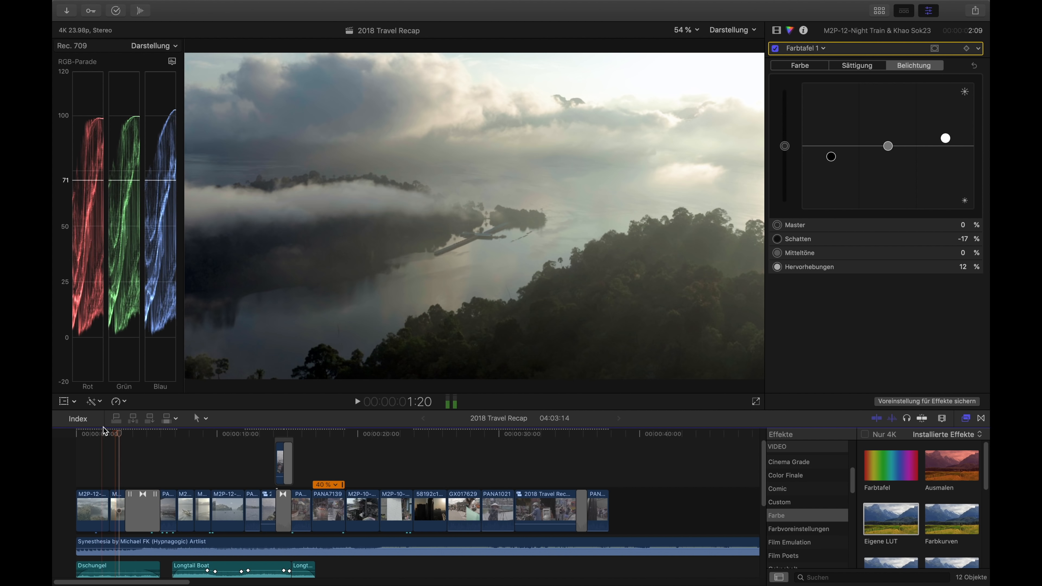
{"action": "key", "text": "space"}
Apply an Eigene LUT effect to the PANA8050 clip using VLog_to_V709_forV35_ver100 from My LUTs
{"action": "left_click", "coordinate": [169, 507]}
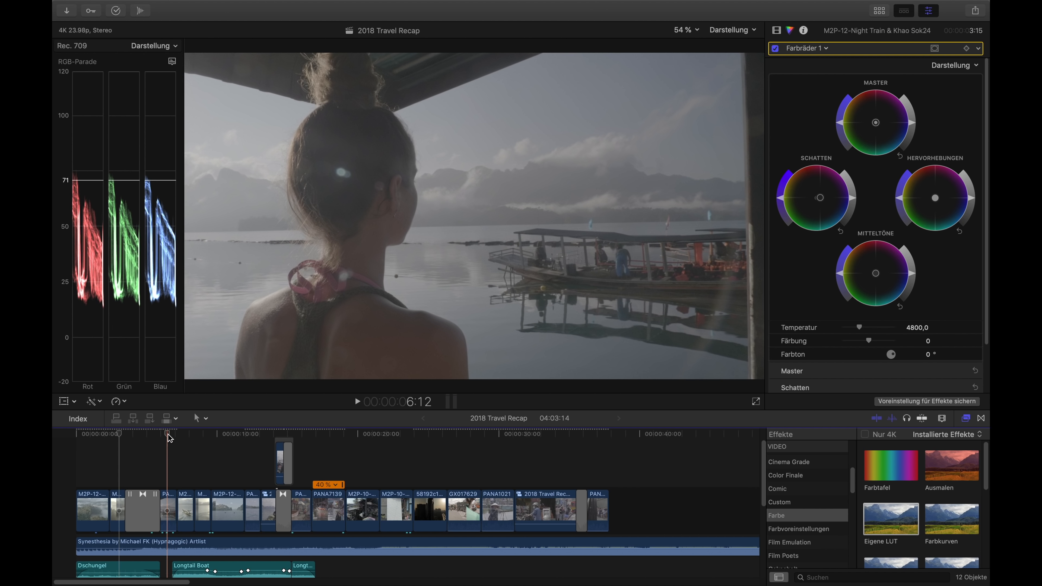
{"action": "left_click", "coordinate": [169, 507]}
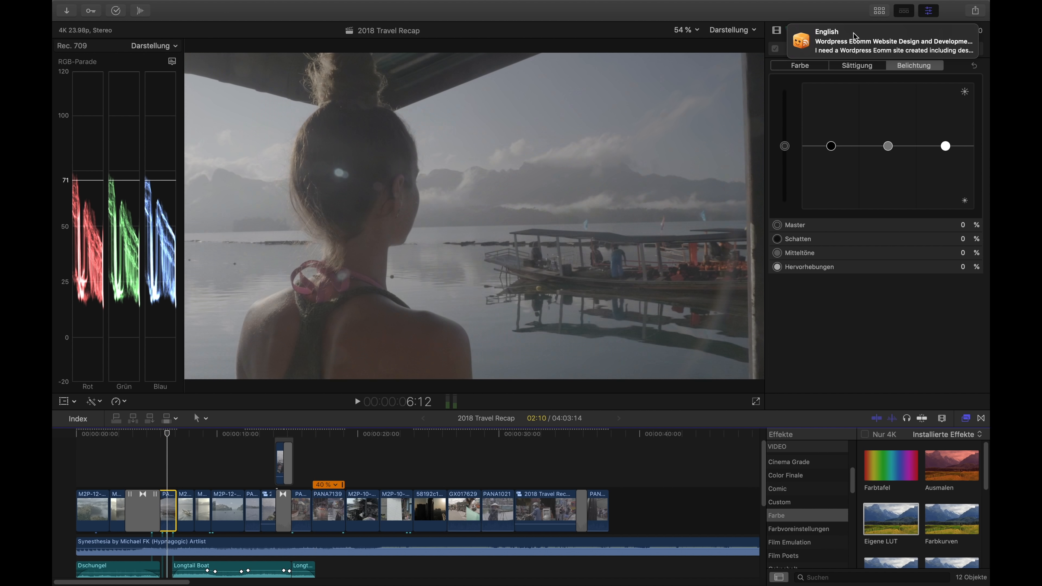
{"action": "left_click", "coordinate": [777, 32]}
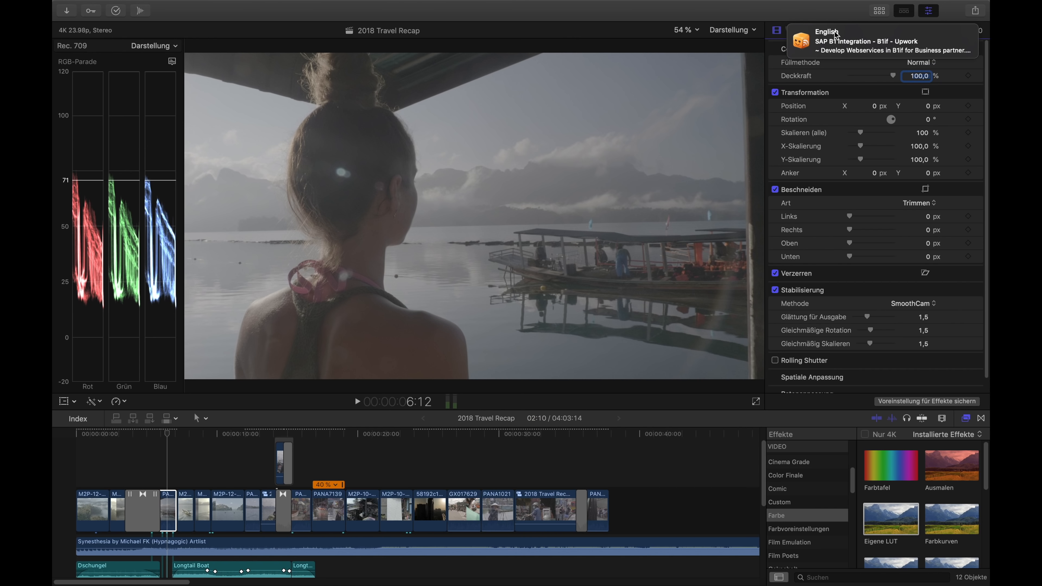
{"action": "double_click", "coordinate": [885, 520]}
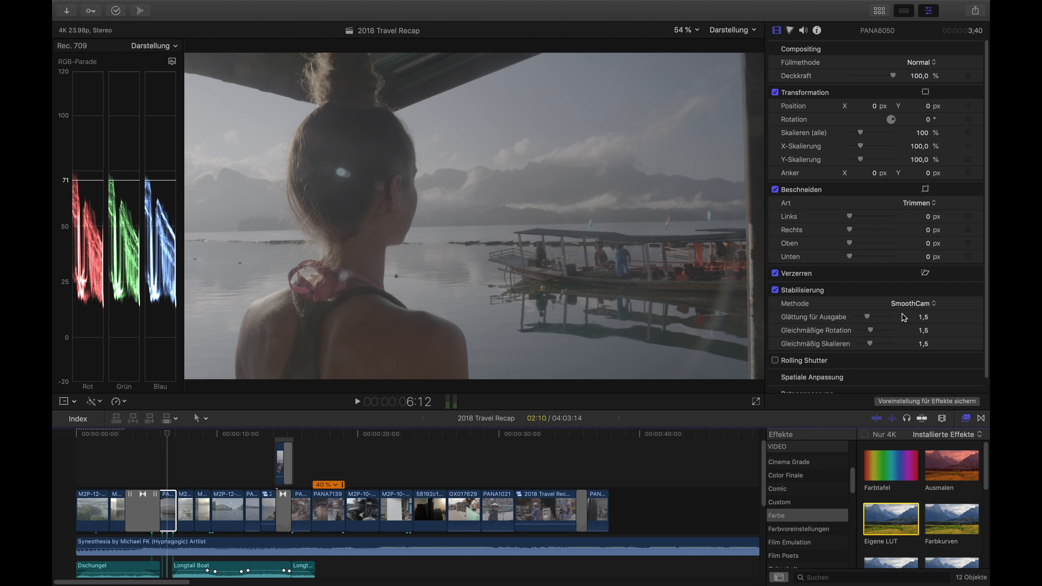
{"action": "left_click", "coordinate": [866, 77]}
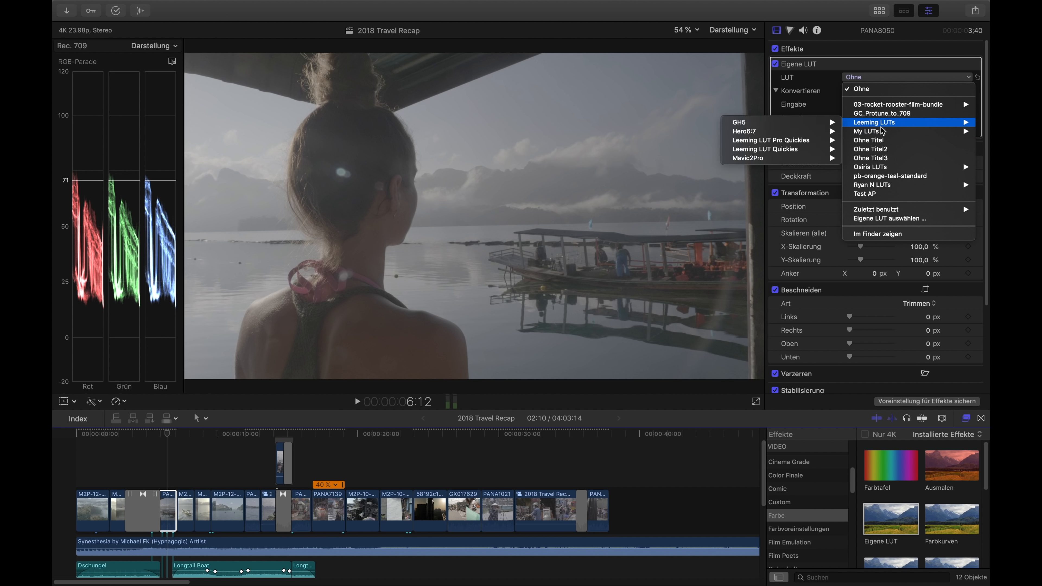
{"action": "mouse_move", "coordinate": [867, 131]}
{"action": "left_click", "coordinate": [757, 266]}
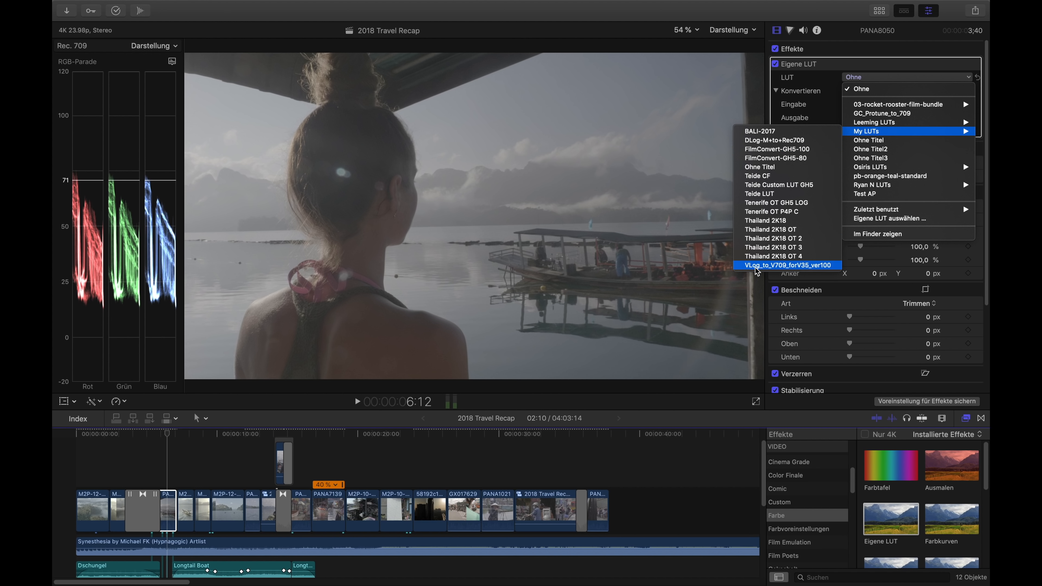
{"action": "left_click", "coordinate": [779, 267]}
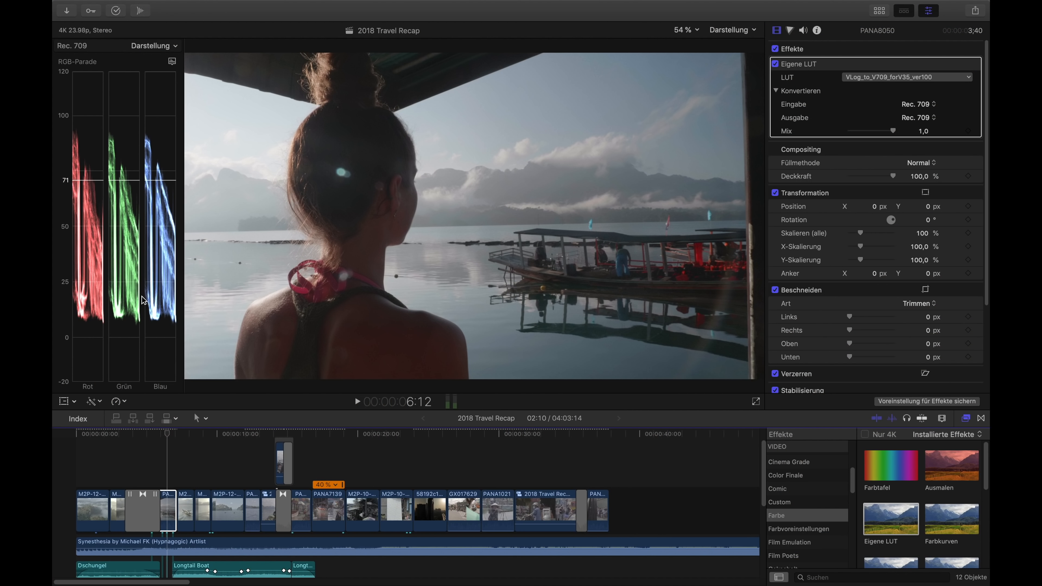
Switch the waveform scope to RGB-Überlagerungen and back to RGB-Parade
{"action": "left_click", "coordinate": [172, 61]}
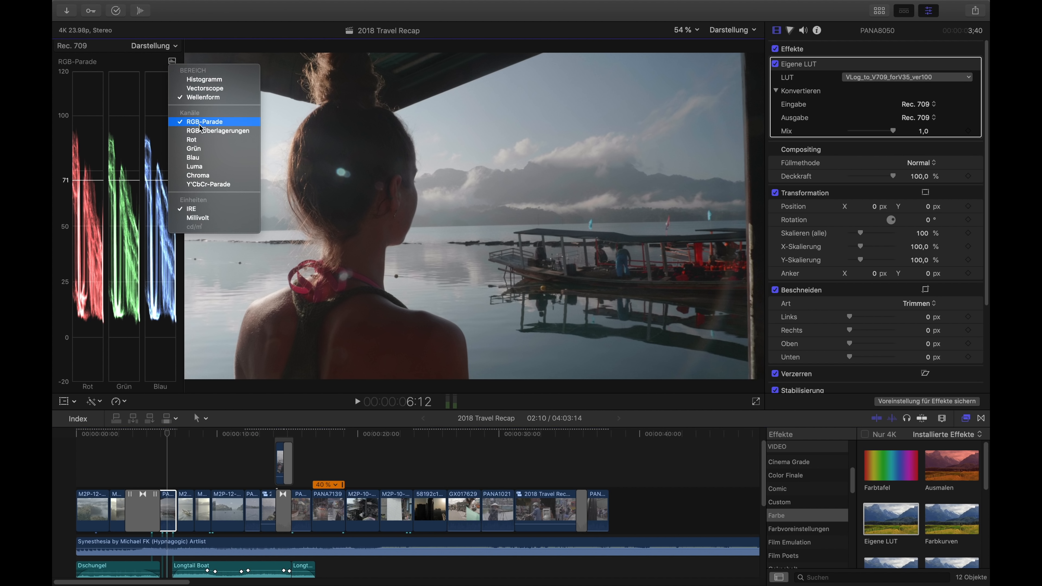
{"action": "left_click", "coordinate": [178, 140]}
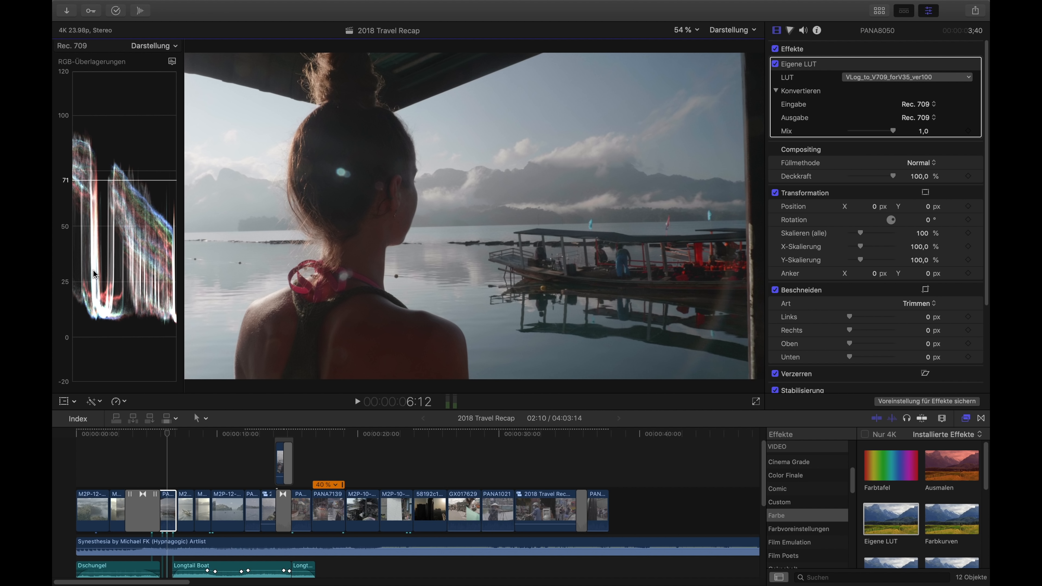
{"action": "left_click", "coordinate": [172, 61]}
{"action": "left_click", "coordinate": [207, 123]}
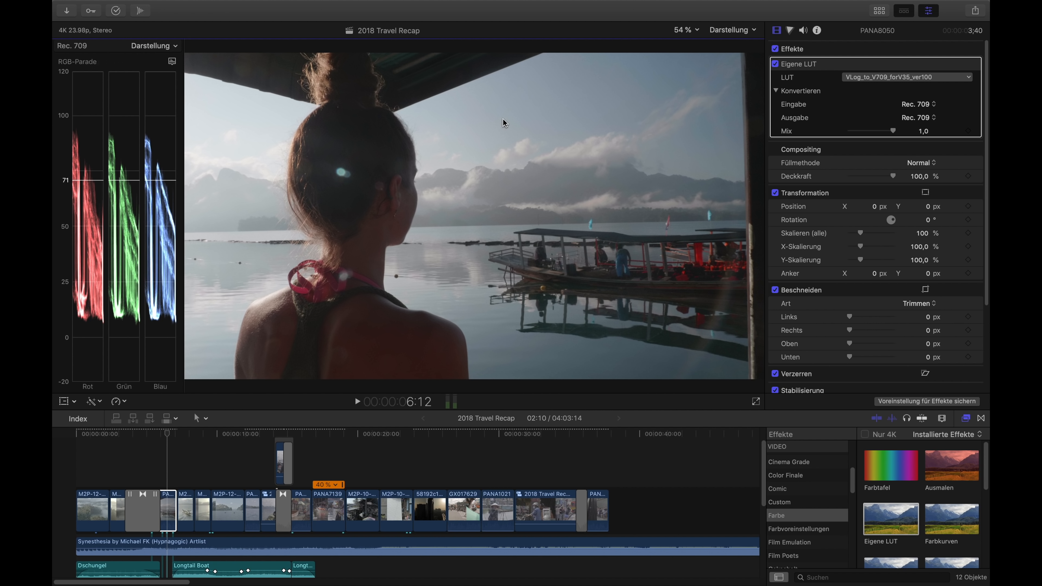
Add a Farbtafel correction to the PANA8050 clip and set its exposure to Master 11 % and Schatten -23 %
{"action": "left_click", "coordinate": [791, 32]}
{"action": "left_click", "coordinate": [816, 48]}
{"action": "left_click", "coordinate": [870, 71]}
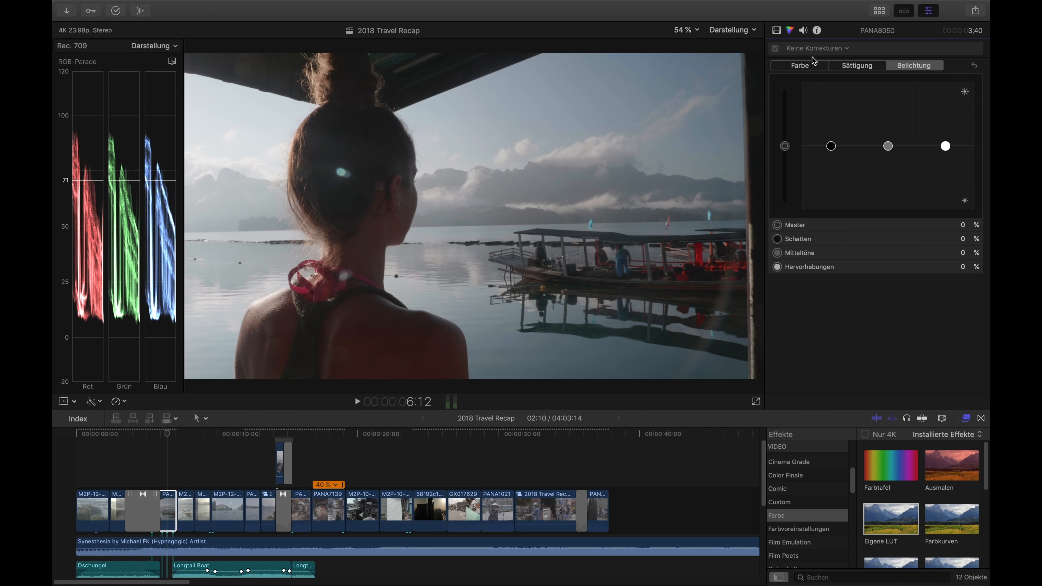
{"action": "left_click_drag", "start_coordinate": [784, 146], "coordinate": [772, 143]}
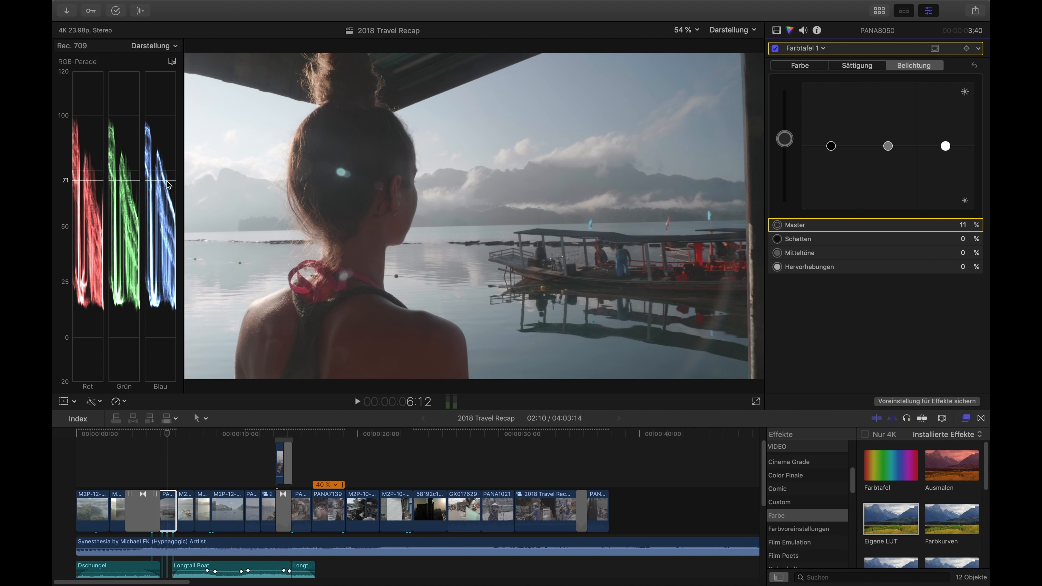
{"action": "left_click_drag", "start_coordinate": [835, 151], "coordinate": [829, 165]}
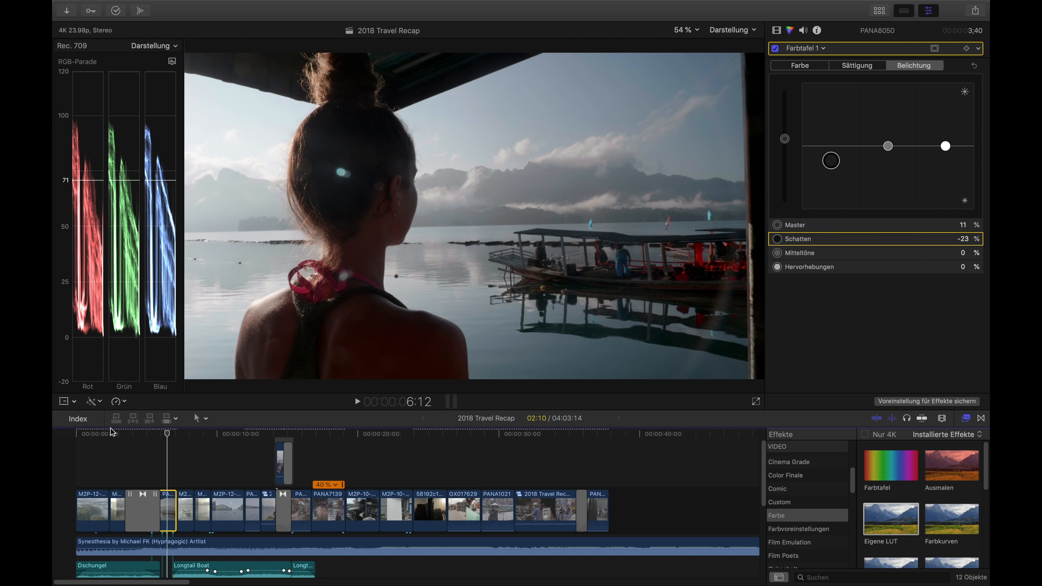
Compare the frames on either side of the Zoom In transition between the lake clip and the PANA8050 clip
{"action": "left_click", "coordinate": [136, 503]}
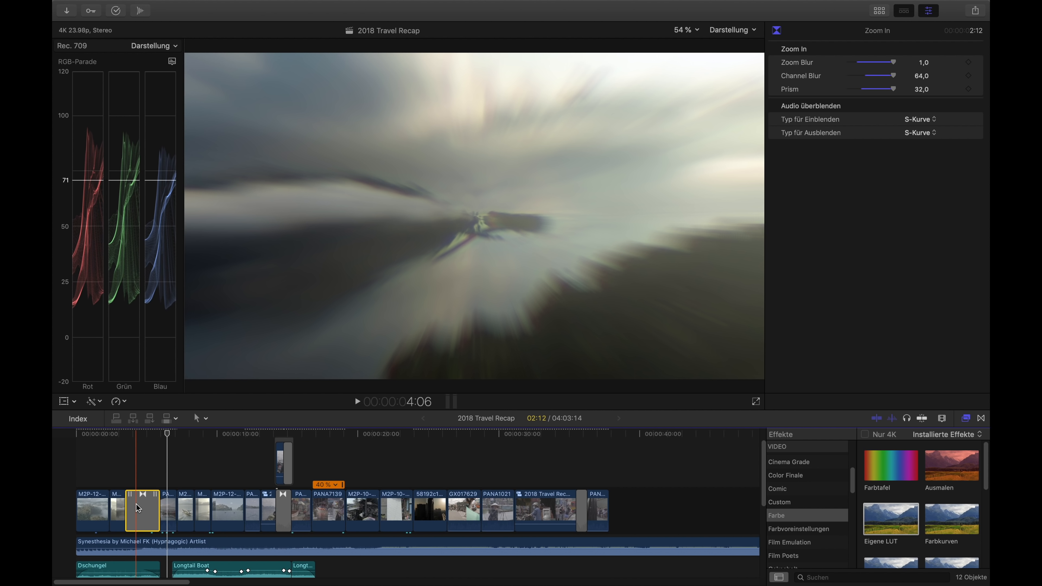
{"action": "left_click", "coordinate": [114, 435]}
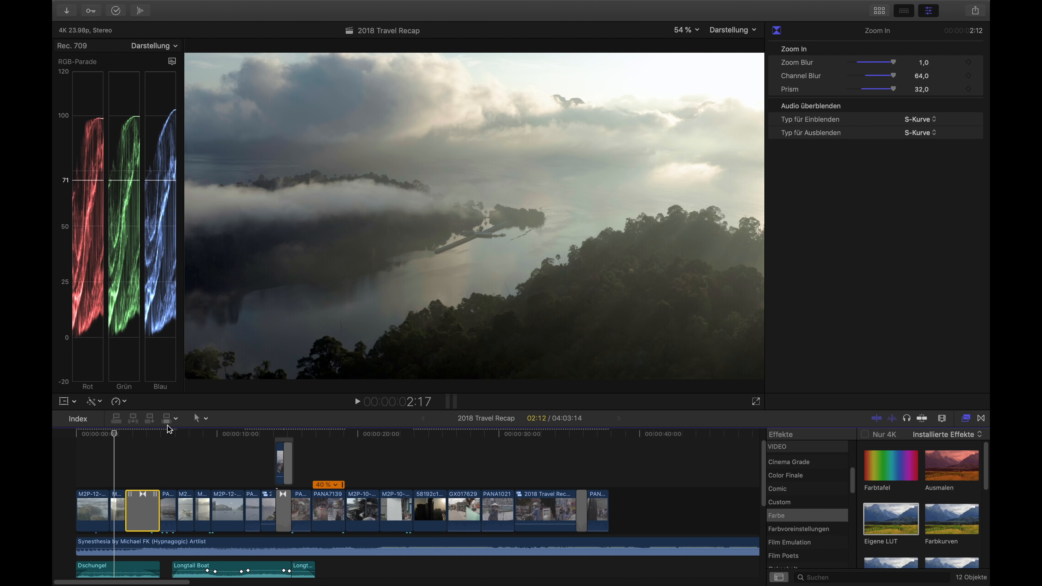
{"action": "left_click", "coordinate": [167, 434]}
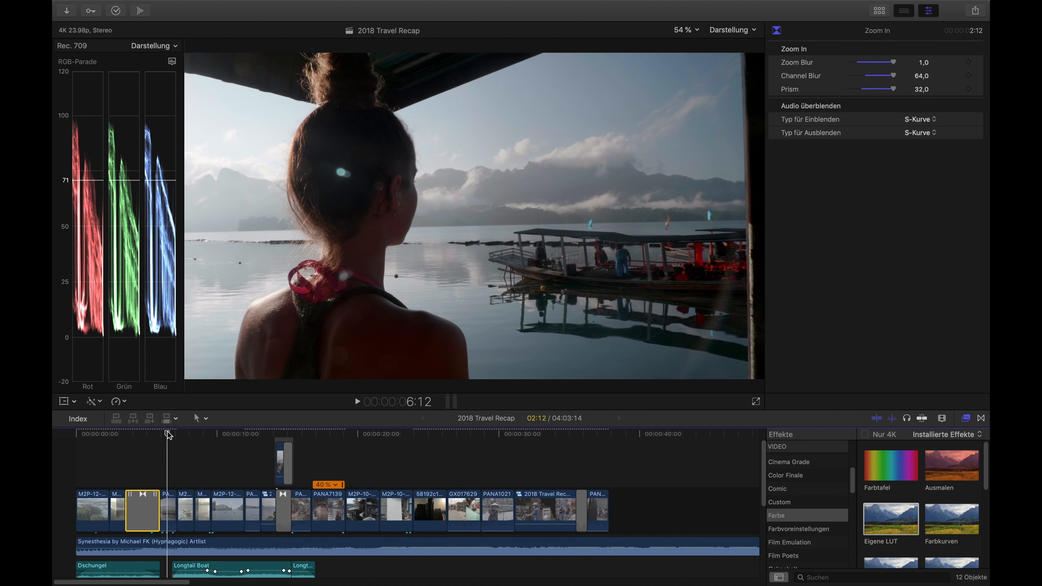
Add a Farbräder correction to the PANA8050 clip and set its temperature to 6500
{"action": "left_click", "coordinate": [164, 502]}
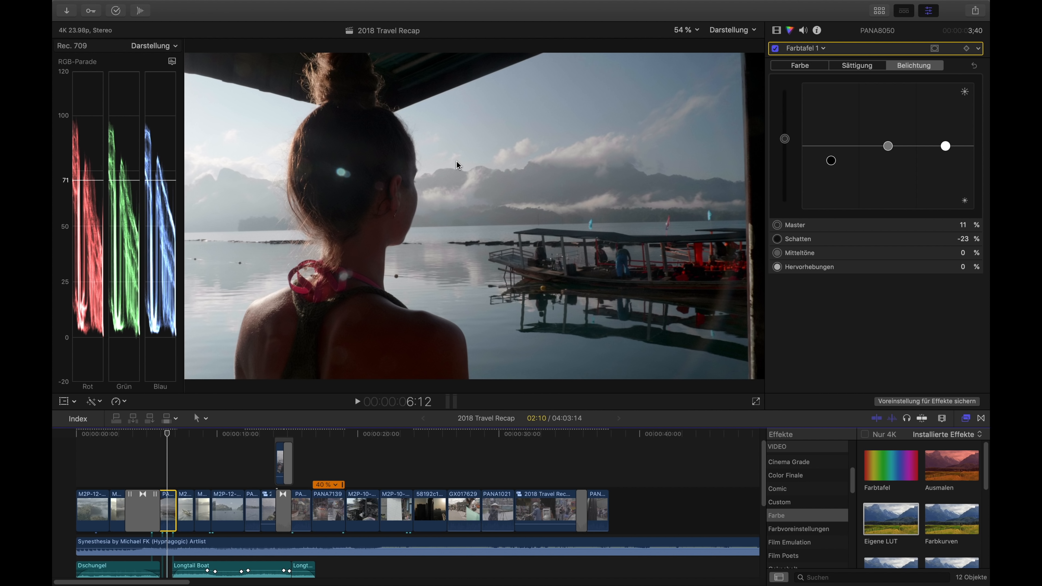
{"action": "left_click", "coordinate": [789, 32]}
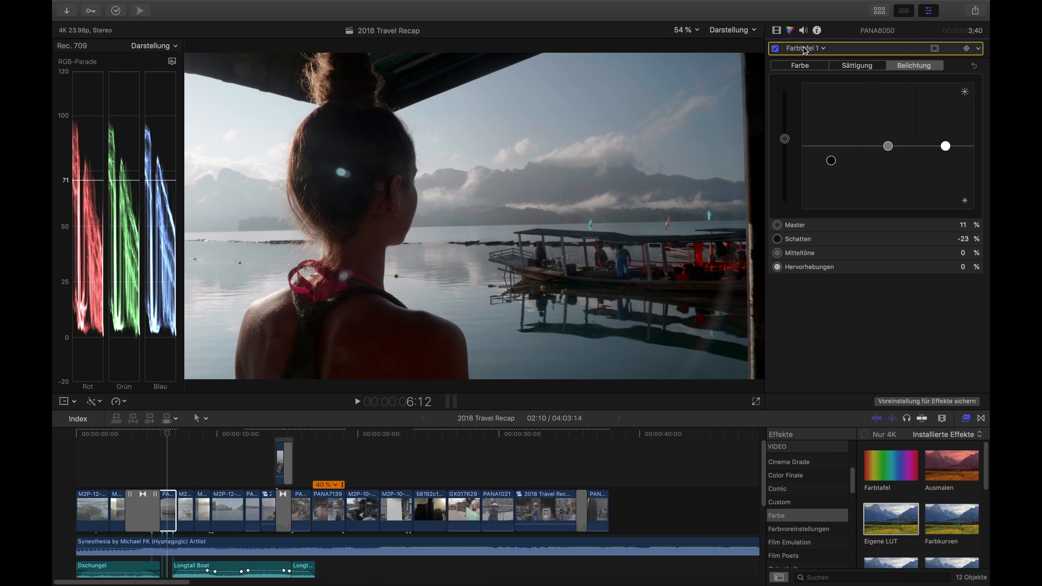
{"action": "left_click", "coordinate": [804, 48]}
{"action": "left_click", "coordinate": [861, 106]}
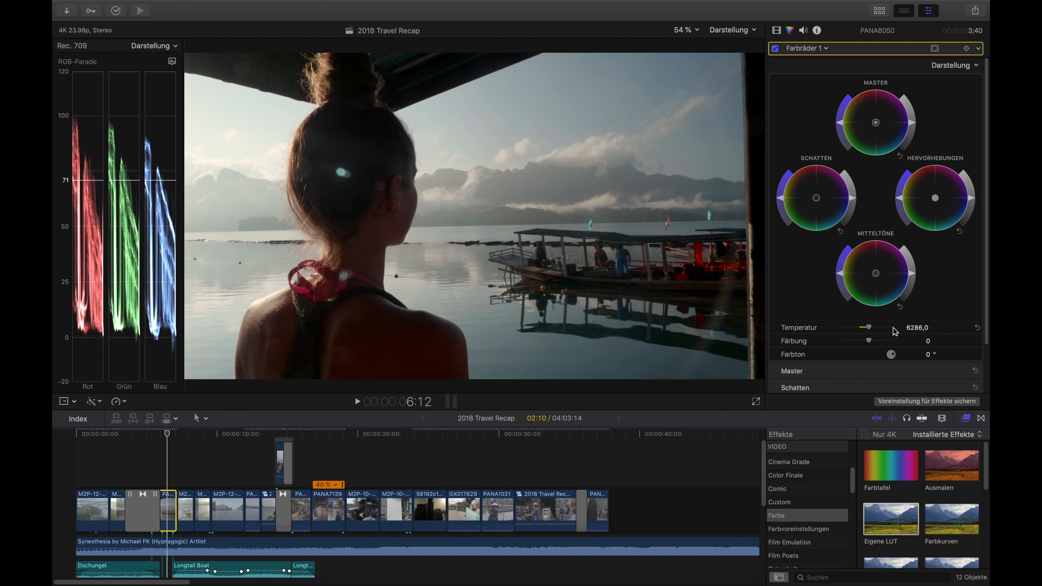
{"action": "left_click", "coordinate": [909, 328]}
{"action": "key", "text": "Return"}
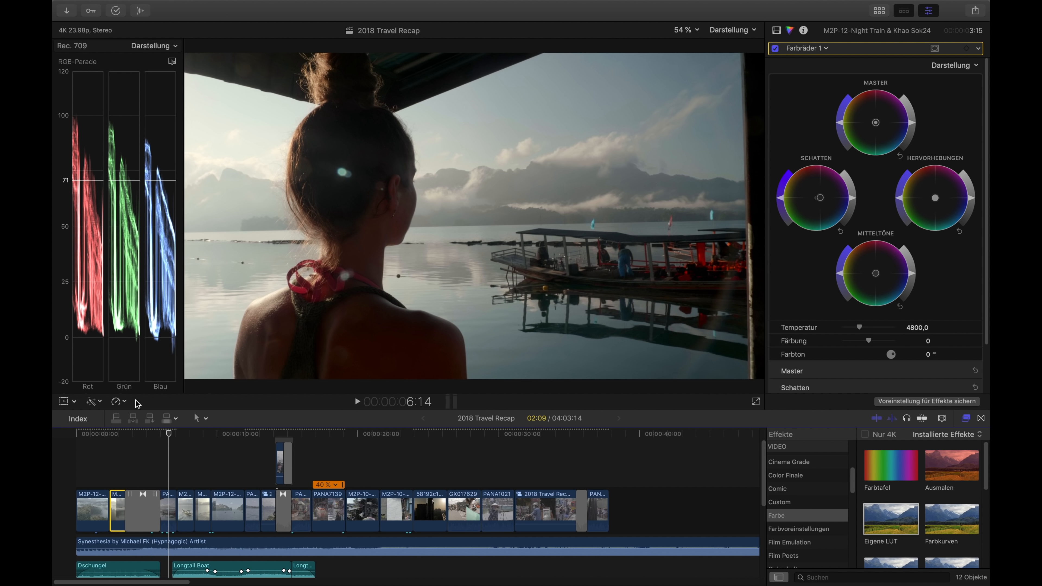
Compare the warmed PANA8050 clip with the lake clip before the transition
{"action": "left_click_drag", "start_coordinate": [102, 433], "coordinate": [116, 433]}
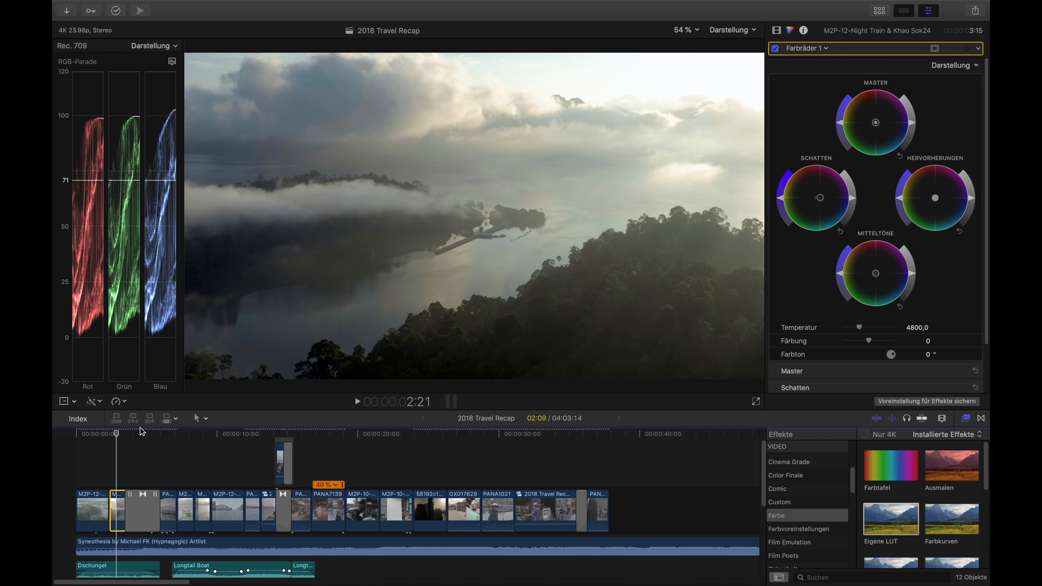
{"action": "left_click", "coordinate": [164, 507]}
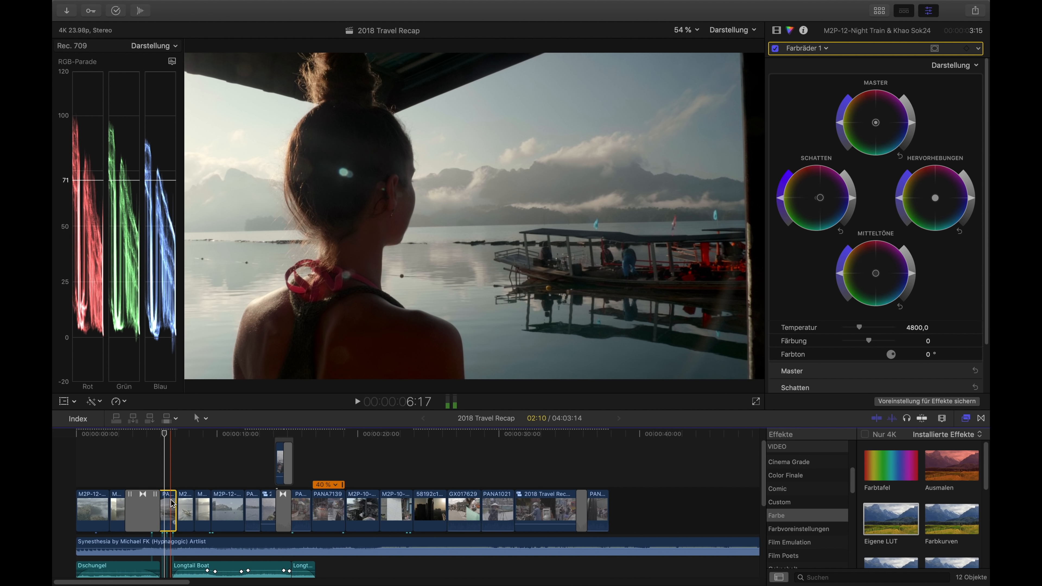
{"action": "mouse_move", "coordinate": [165, 433]}
{"action": "left_mouse_down"}
{"action": "mouse_move", "coordinate": [242, 438]}
{"action": "mouse_move", "coordinate": [172, 448]}
{"action": "left_mouse_up"}
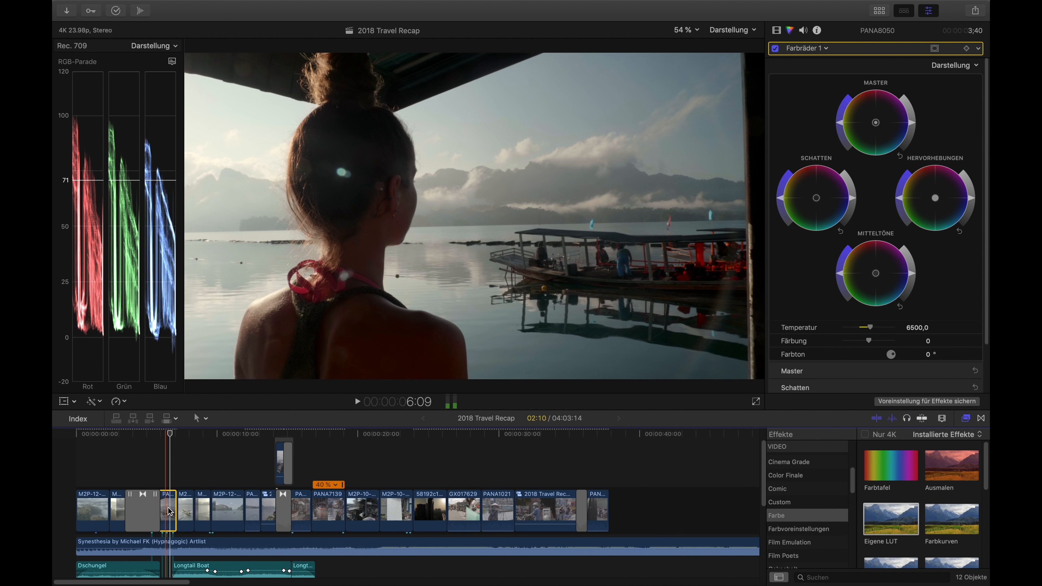
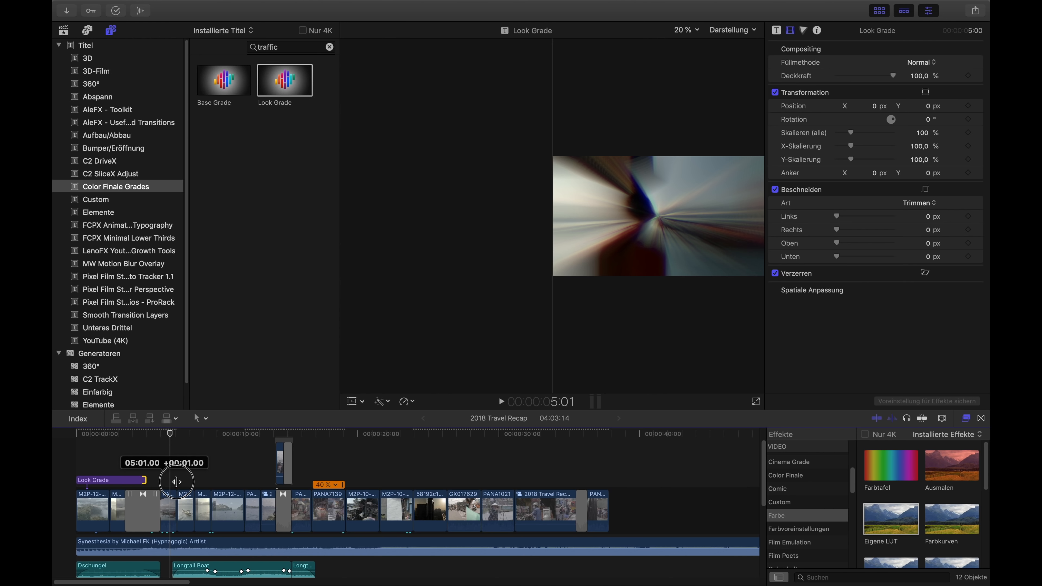
Hide the browser and apply an Eigene LUT effect with Steel Teal from Explorer Lut Pack to the Look Grade title
{"action": "left_click", "coordinate": [877, 11]}
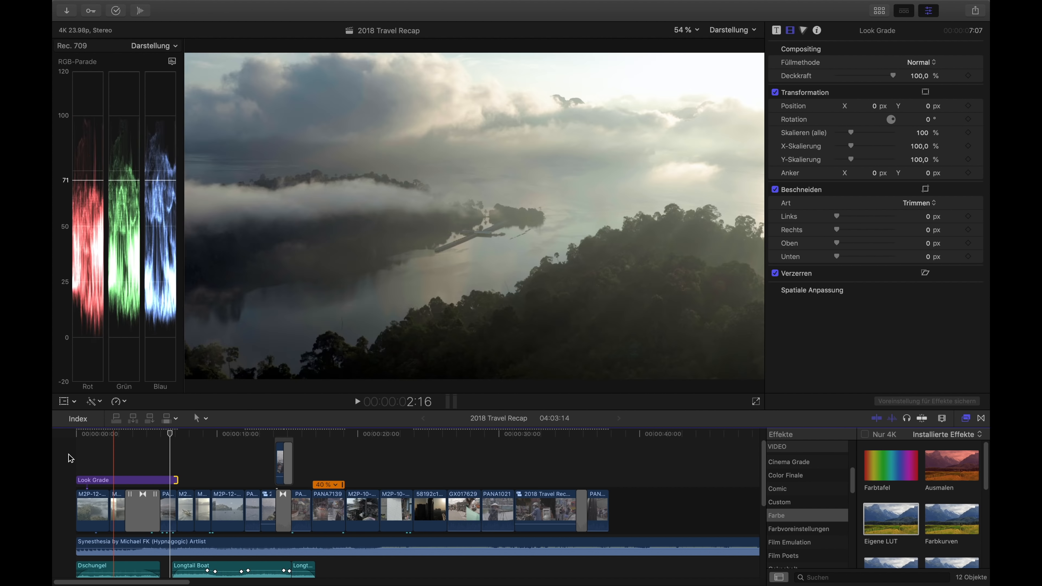
{"action": "left_click", "coordinate": [87, 455]}
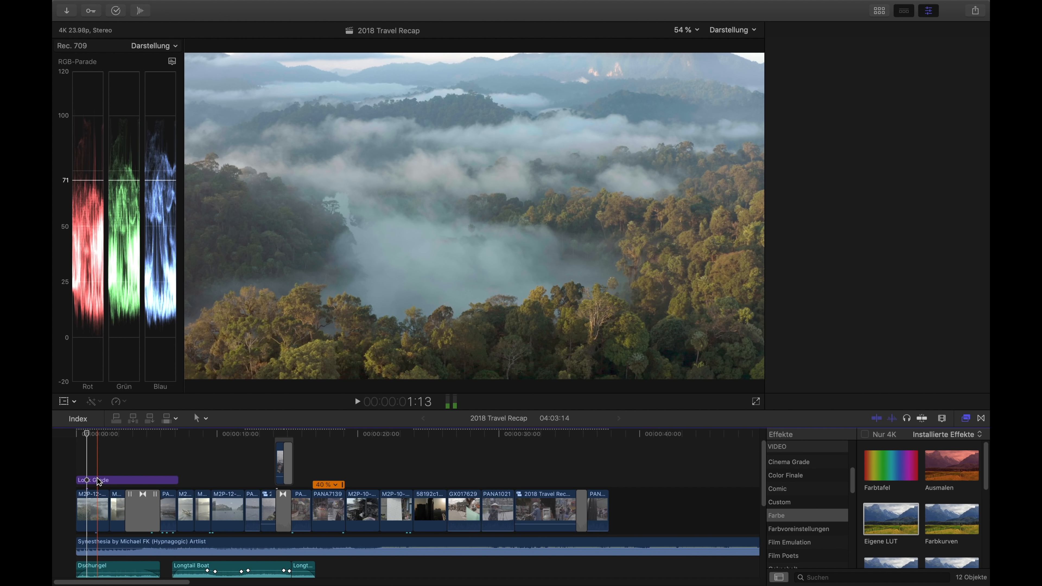
{"action": "left_click", "coordinate": [99, 482]}
{"action": "left_click", "coordinate": [882, 522]}
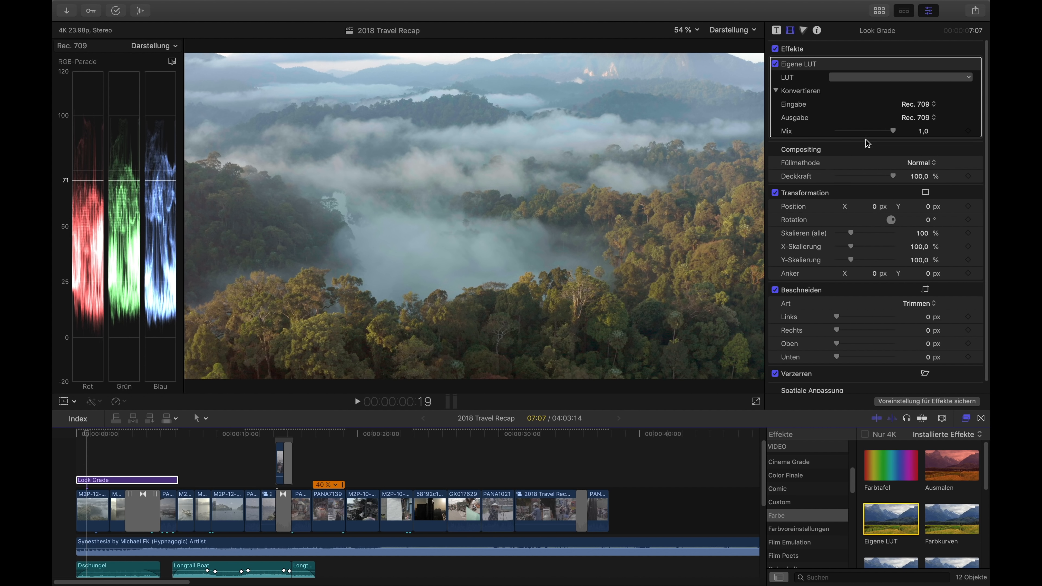
{"action": "left_click", "coordinate": [866, 79]}
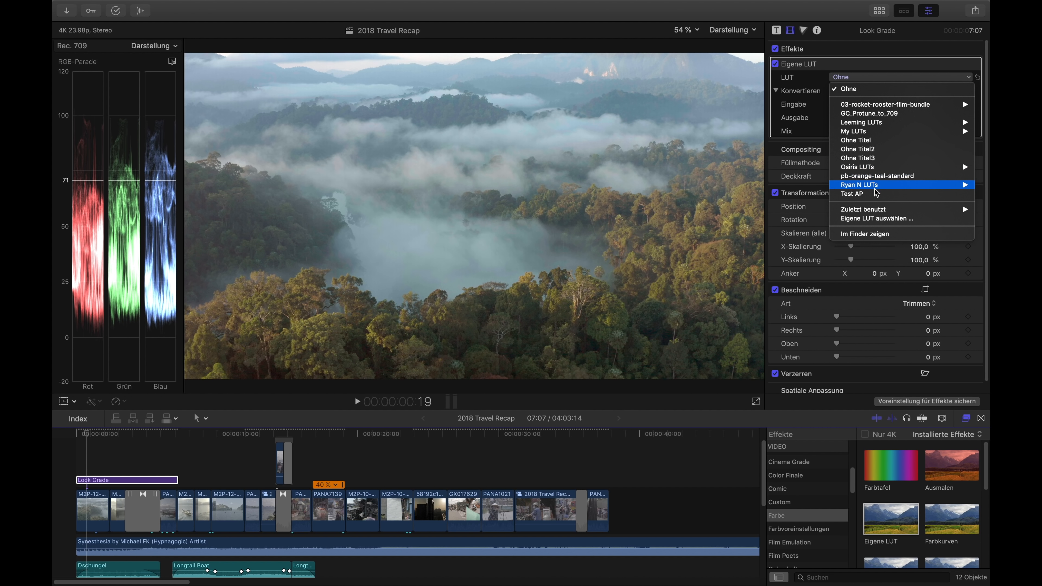
{"action": "mouse_move", "coordinate": [876, 190]}
{"action": "mouse_move", "coordinate": [771, 186]}
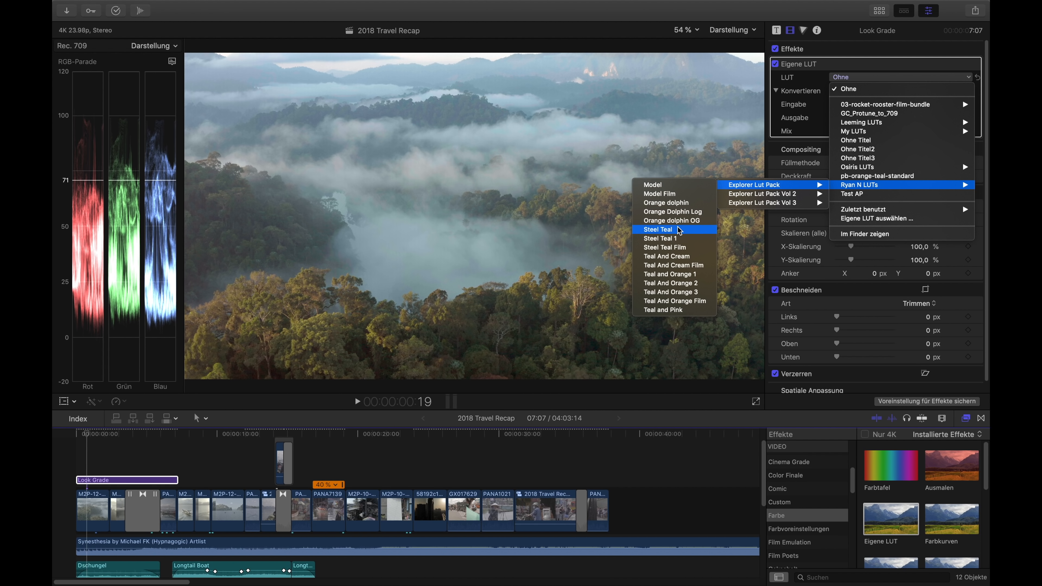
{"action": "left_click", "coordinate": [679, 230]}
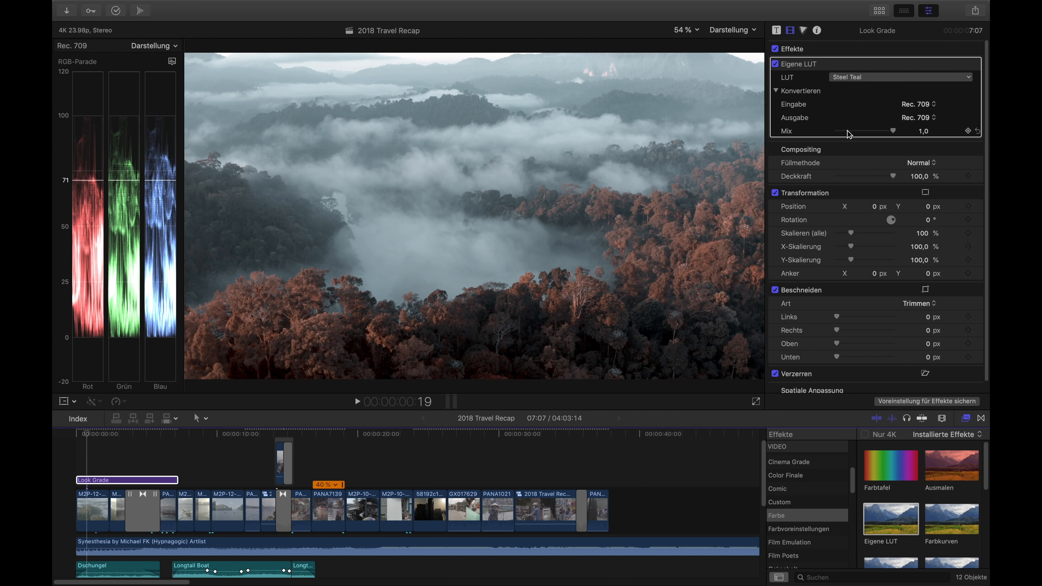
Check the Steel Teal look across the clips beneath the title and set the LUT's Mix to 0,8
{"action": "left_click_drag", "start_coordinate": [82, 434], "coordinate": [171, 463]}
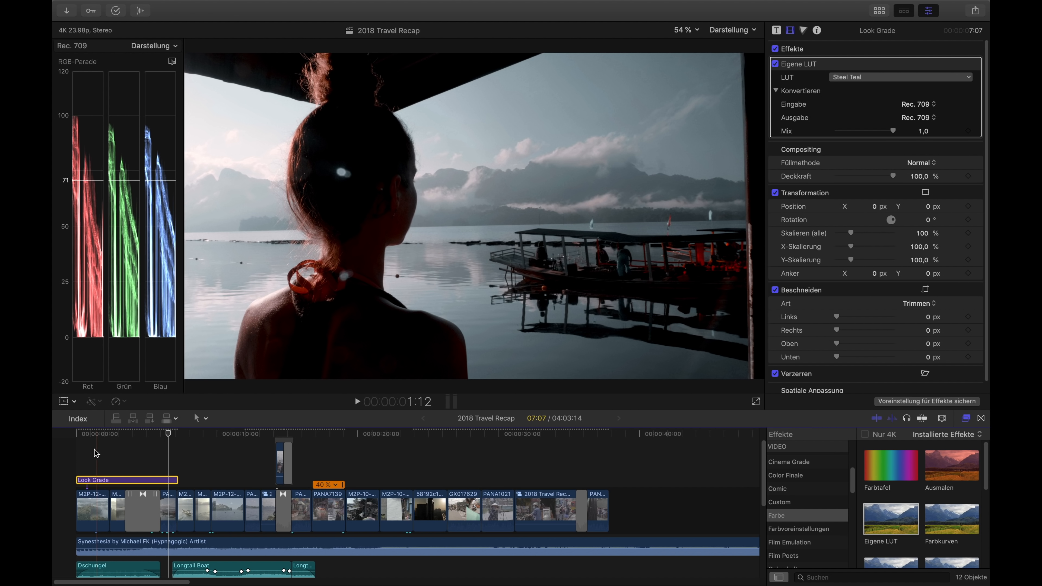
{"action": "left_click", "coordinate": [92, 437]}
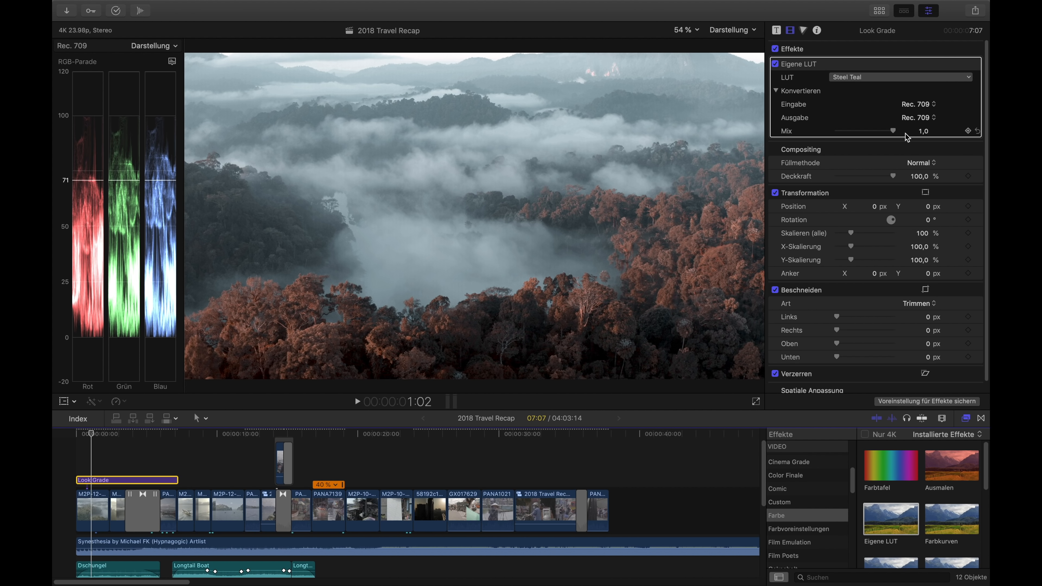
{"action": "left_click_drag", "start_coordinate": [893, 133], "coordinate": [880, 133]}
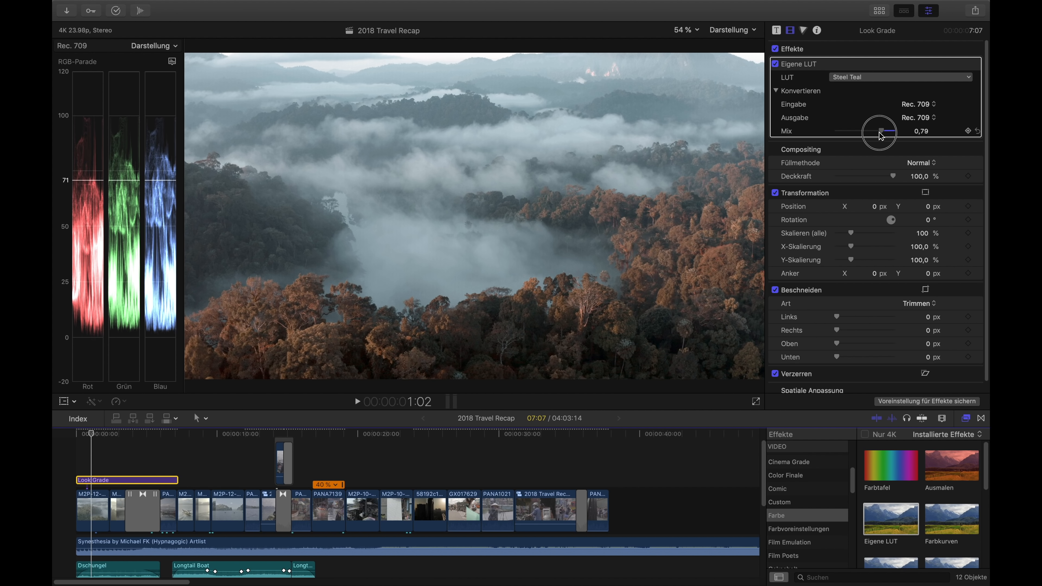
{"action": "left_click_drag", "start_coordinate": [881, 135], "coordinate": [880, 136]}
Hide the video scopes and play back the opening clips with the Steel Teal look applied
{"action": "left_click", "coordinate": [100, 434]}
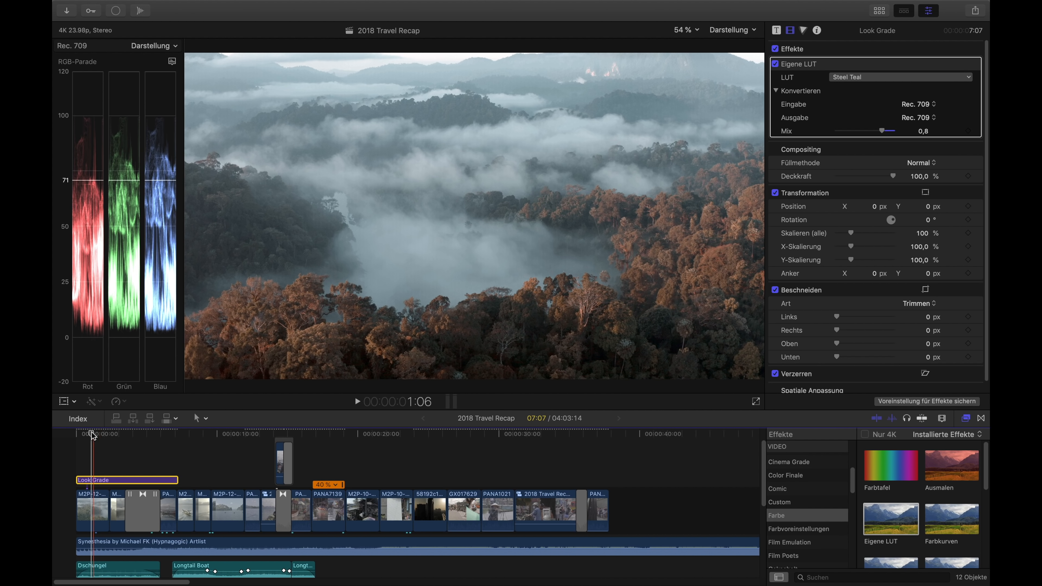
{"action": "left_click", "coordinate": [733, 30]}
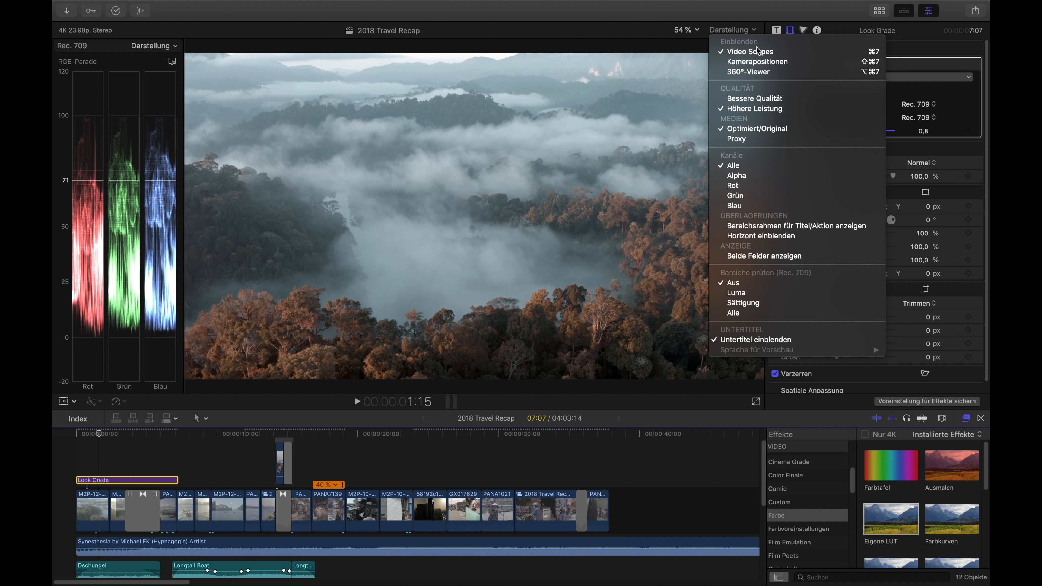
{"action": "left_click", "coordinate": [739, 49]}
{"action": "key", "text": "space"}
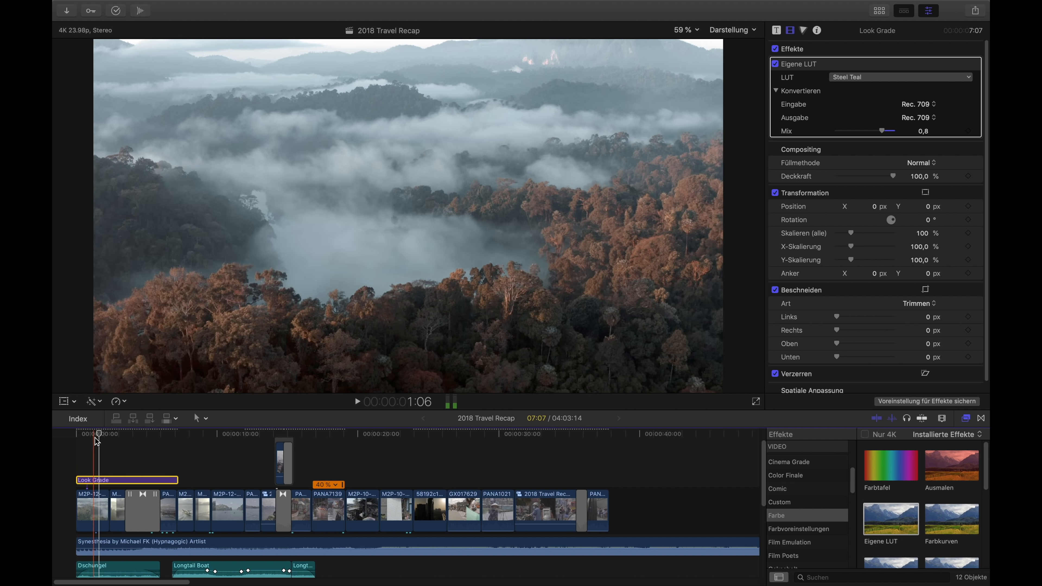
{"action": "left_click", "coordinate": [84, 435]}
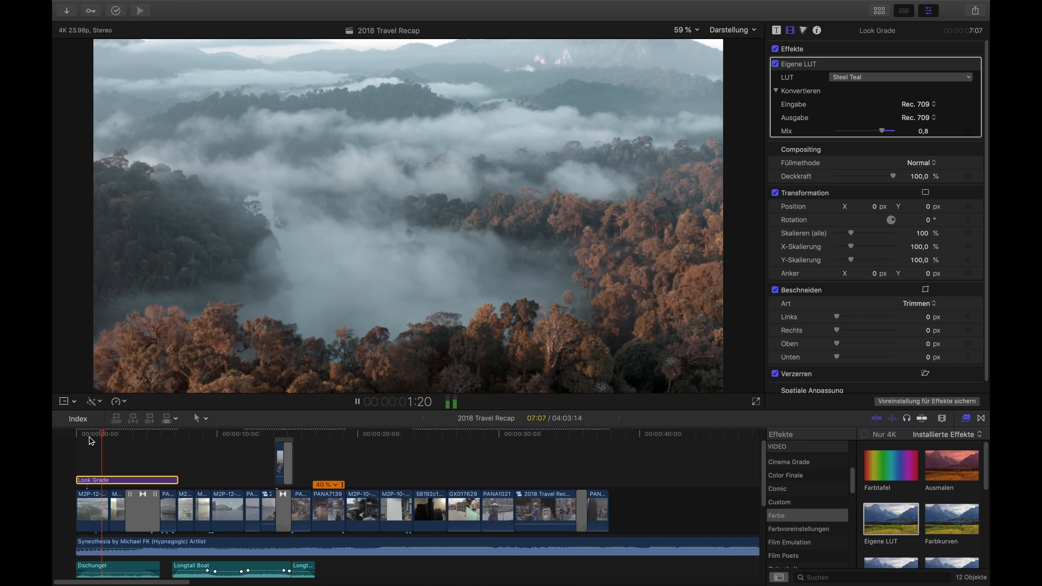
{"action": "key", "text": "space"}
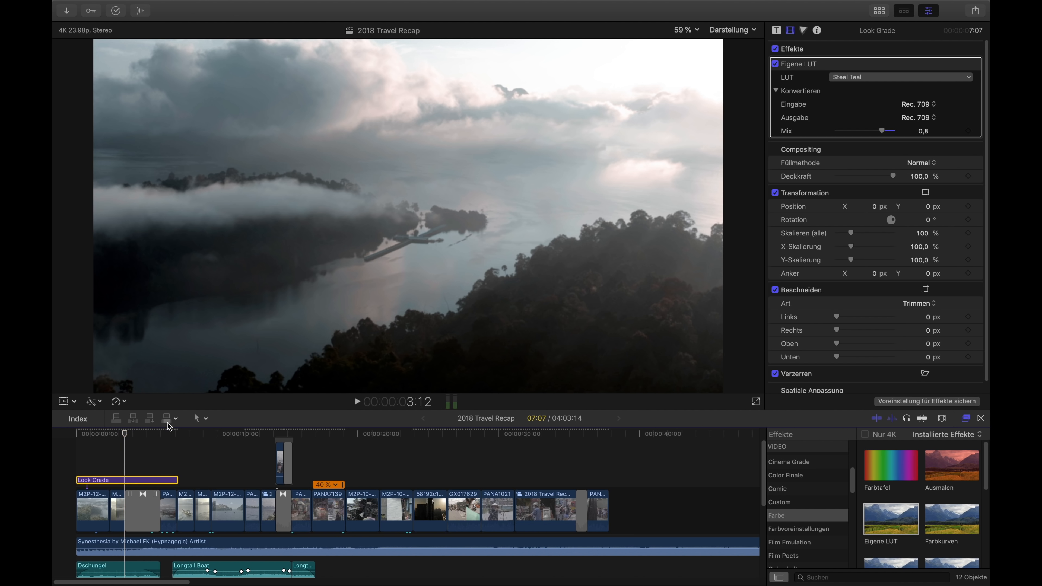
Raise the midtone exposure of the PANA8050 clip to 12 % in its Farbtafel 1 correction
{"action": "left_click", "coordinate": [168, 434]}
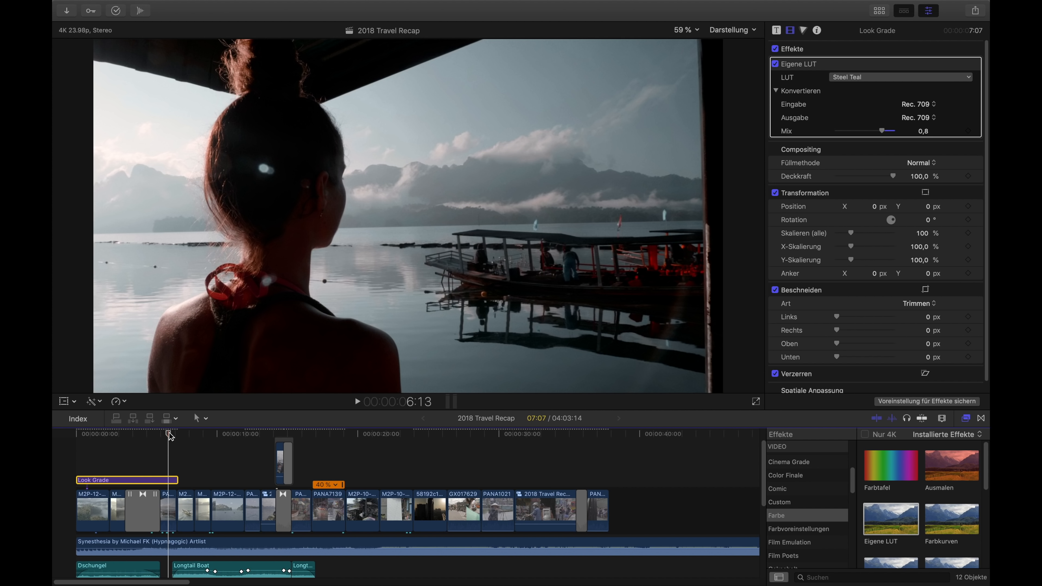
{"action": "left_click", "coordinate": [168, 436]}
{"action": "left_click", "coordinate": [171, 502]}
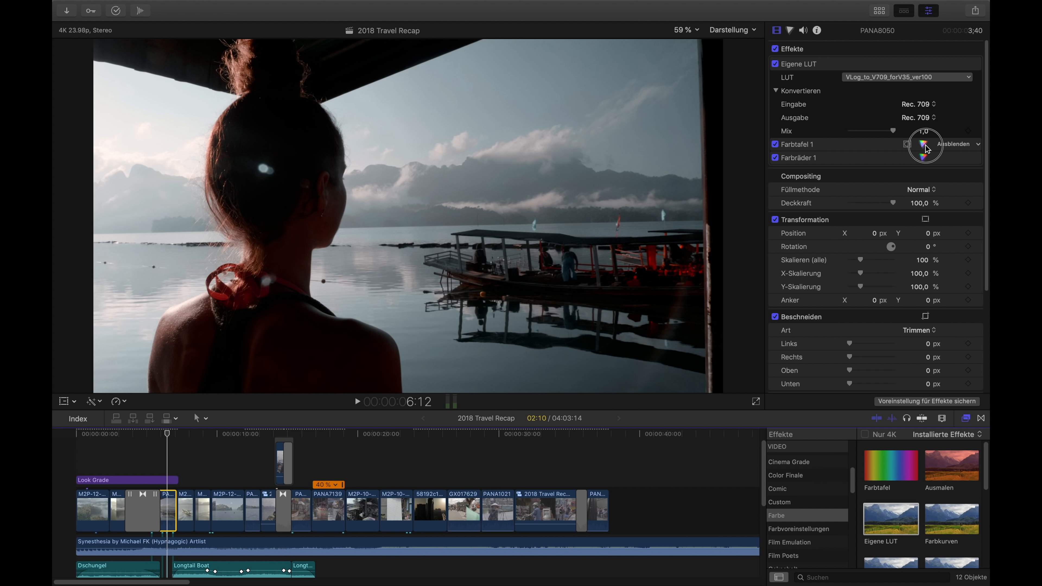
{"action": "left_click", "coordinate": [889, 147]}
{"action": "left_click_drag", "start_coordinate": [889, 147], "coordinate": [887, 141]}
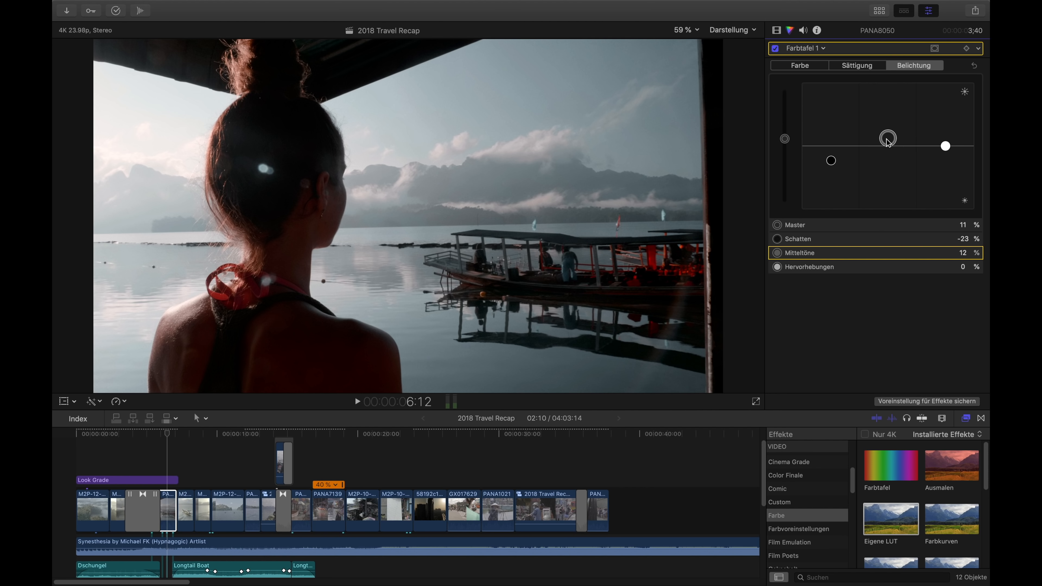
{"action": "left_click", "coordinate": [776, 31]}
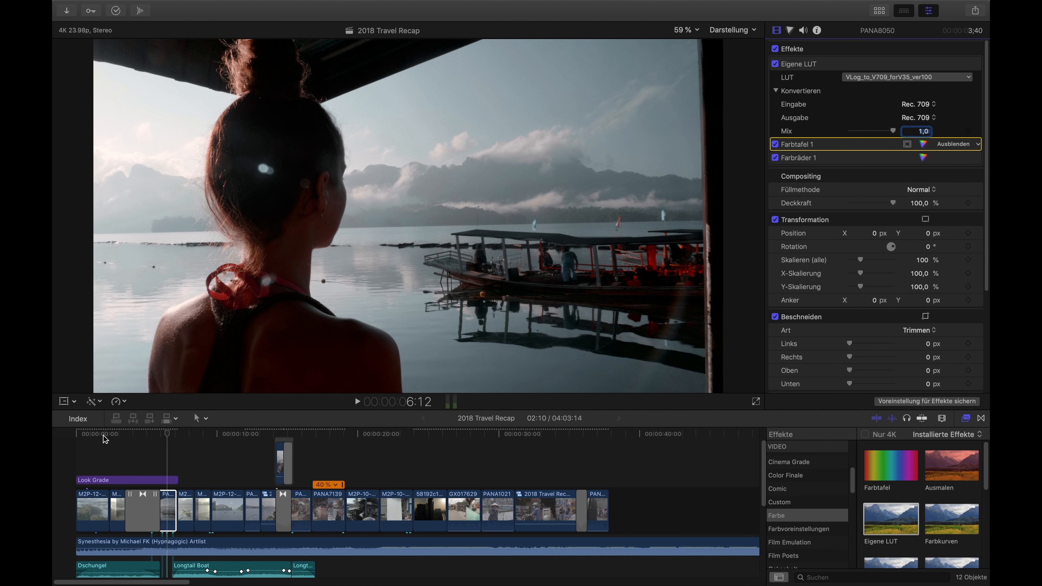
Add a Farbkurven correction to the Look Grade title and shape its Luma curve into a gentle S with lowered shadows and raised highlights
{"action": "left_click", "coordinate": [91, 436]}
{"action": "left_click", "coordinate": [93, 479]}
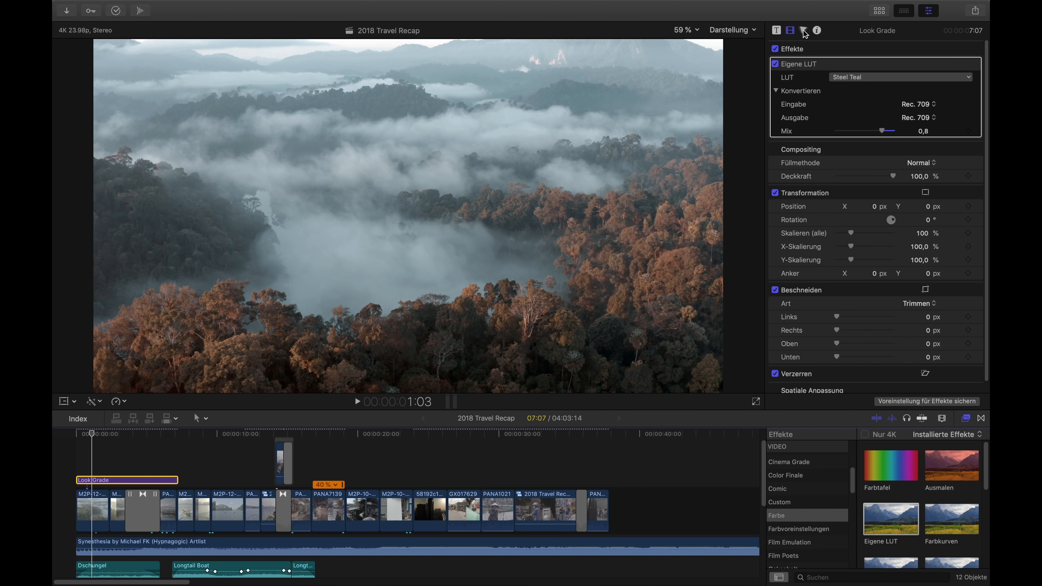
{"action": "left_click", "coordinate": [803, 31]}
{"action": "left_click", "coordinate": [821, 48]}
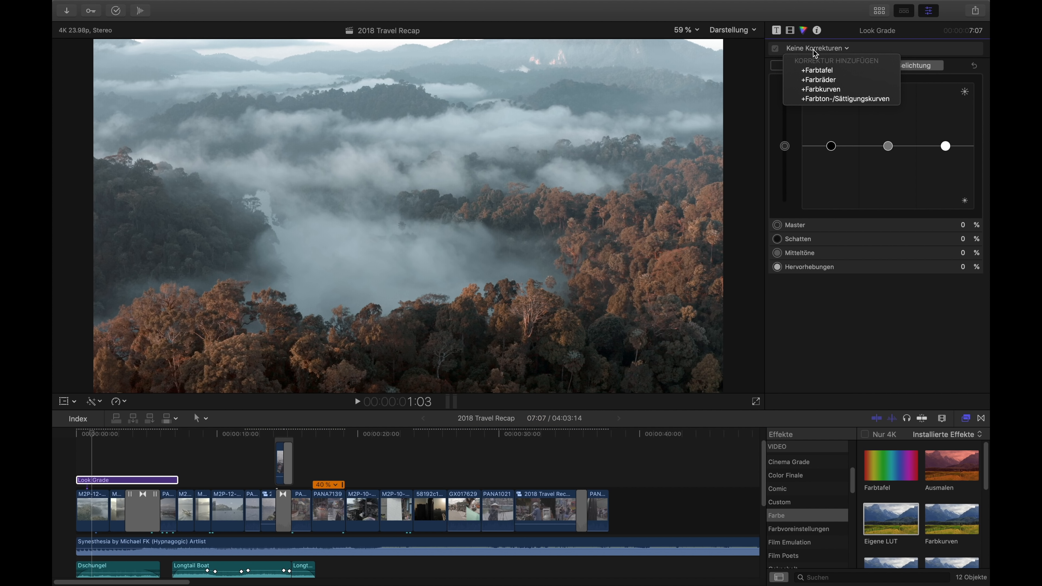
{"action": "left_click", "coordinate": [847, 90]}
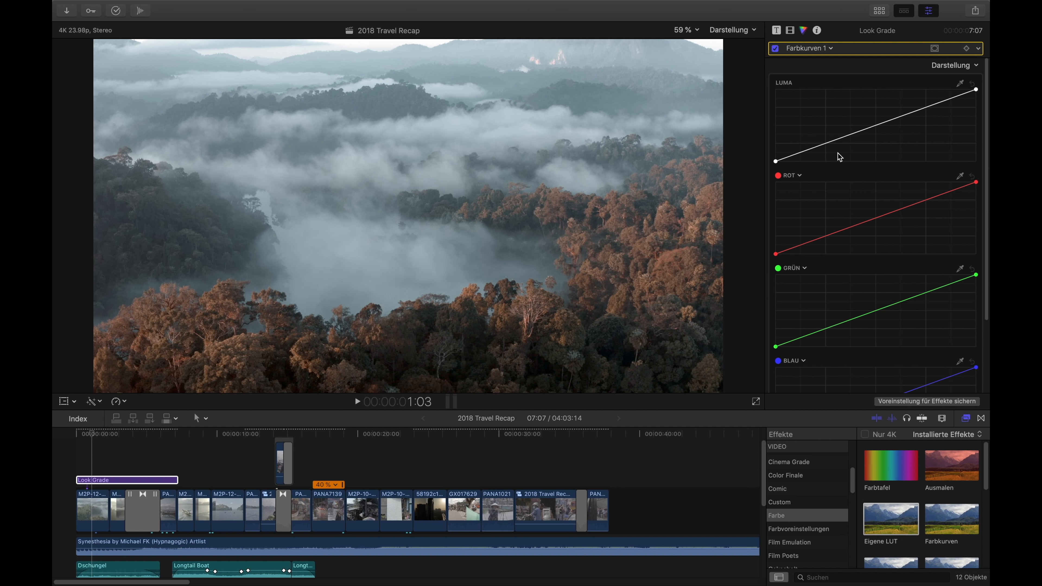
{"action": "left_click_drag", "start_coordinate": [827, 143], "coordinate": [826, 145]}
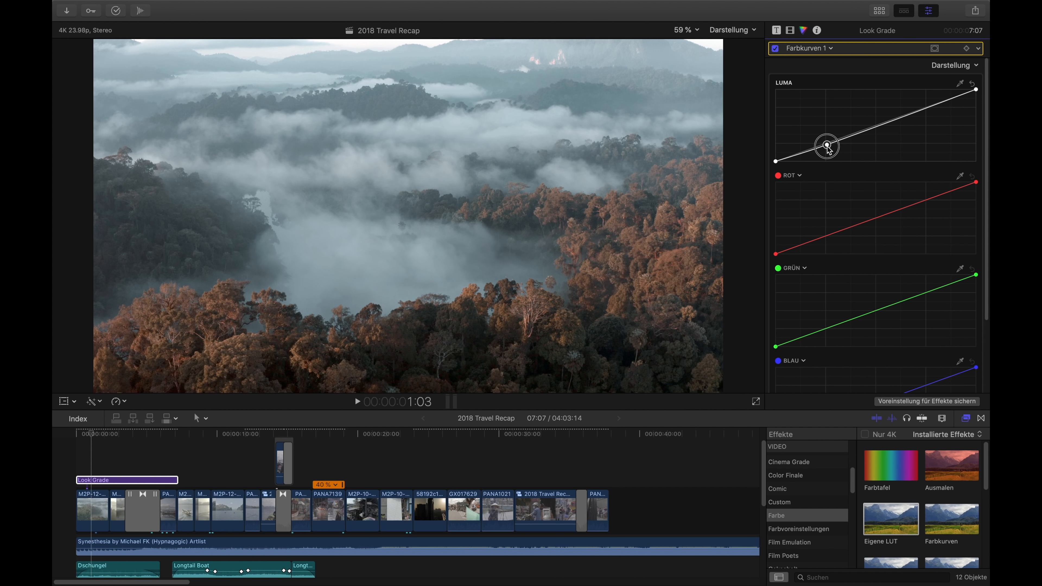
{"action": "left_click_drag", "start_coordinate": [925, 109], "coordinate": [918, 107]}
Compare the forest clip with the Look Grade title's Farbkurven correction switched on and off
{"action": "left_click", "coordinate": [775, 49]}
{"action": "left_click", "coordinate": [775, 49]}
{"action": "left_click", "coordinate": [776, 48]}
{"action": "left_click", "coordinate": [775, 48]}
{"action": "left_click", "coordinate": [776, 49]}
{"action": "left_click", "coordinate": [775, 48]}
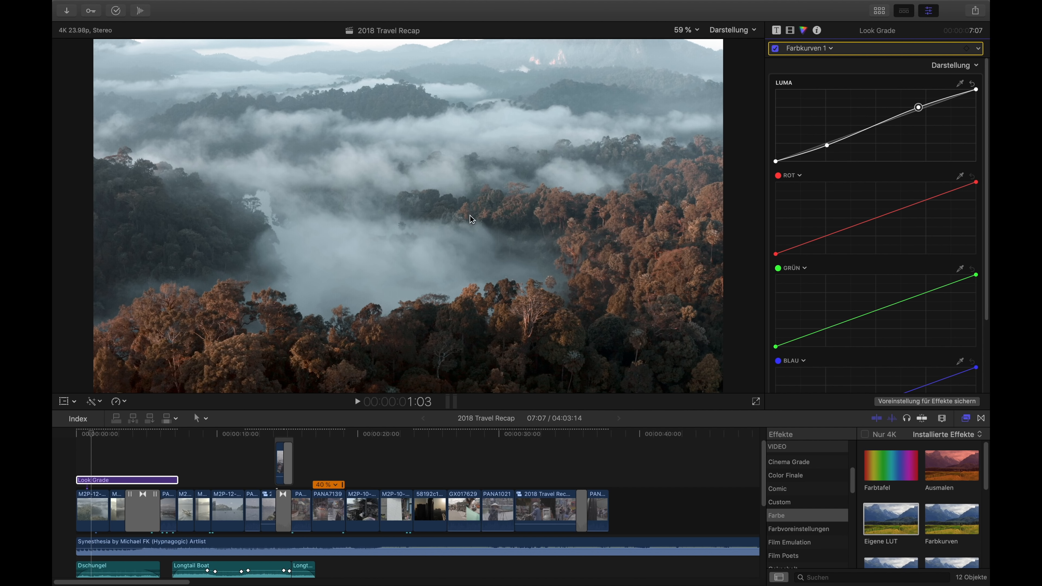
{"action": "left_click", "coordinate": [775, 48]}
{"action": "left_click", "coordinate": [775, 49]}
{"action": "left_click", "coordinate": [775, 48]}
Lower the Luma curve's shadow point slightly, show the video scopes and check the contrast change against the RGB parade
{"action": "left_click", "coordinate": [828, 146]}
{"action": "key", "text": "super+7"}
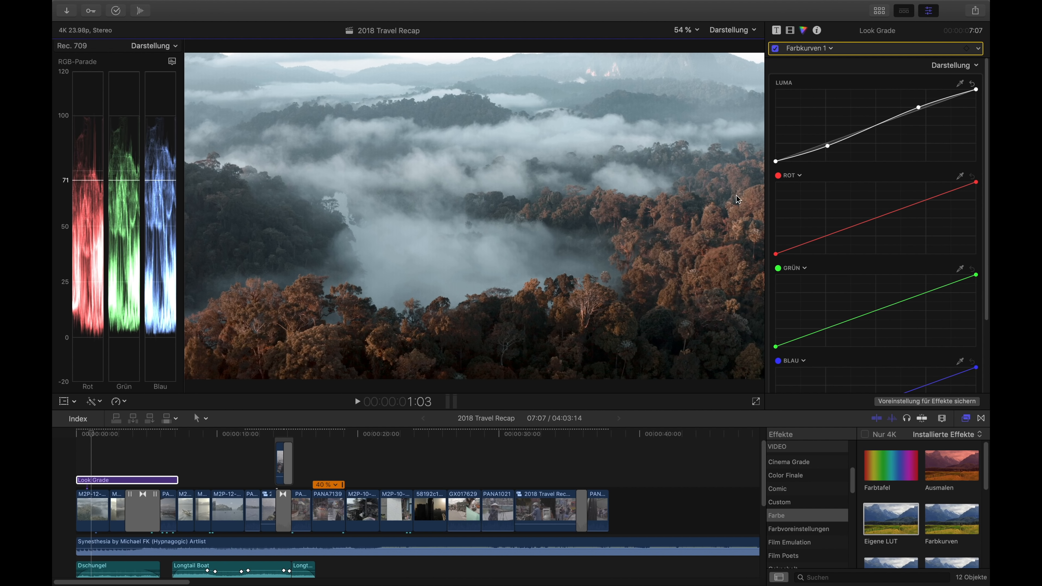
{"action": "left_click", "coordinate": [778, 49]}
{"action": "left_click", "coordinate": [778, 49]}
{"action": "left_click", "coordinate": [776, 49]}
{"action": "left_click", "coordinate": [776, 49]}
Examine the cloudy lake clip and its RGB parade with the Farbkurven correction switched on and off
{"action": "left_click_drag", "start_coordinate": [100, 433], "coordinate": [120, 438]}
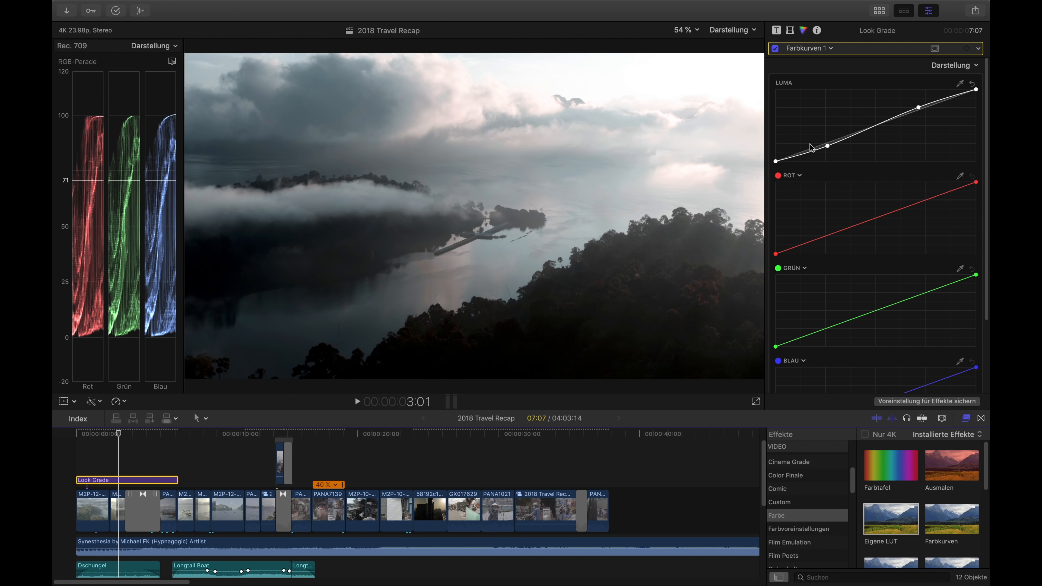
{"action": "left_click", "coordinate": [776, 48]}
{"action": "left_click", "coordinate": [775, 48]}
{"action": "left_click", "coordinate": [776, 48]}
{"action": "left_click", "coordinate": [776, 48]}
{"action": "left_click", "coordinate": [775, 49]}
{"action": "left_click", "coordinate": [775, 48]}
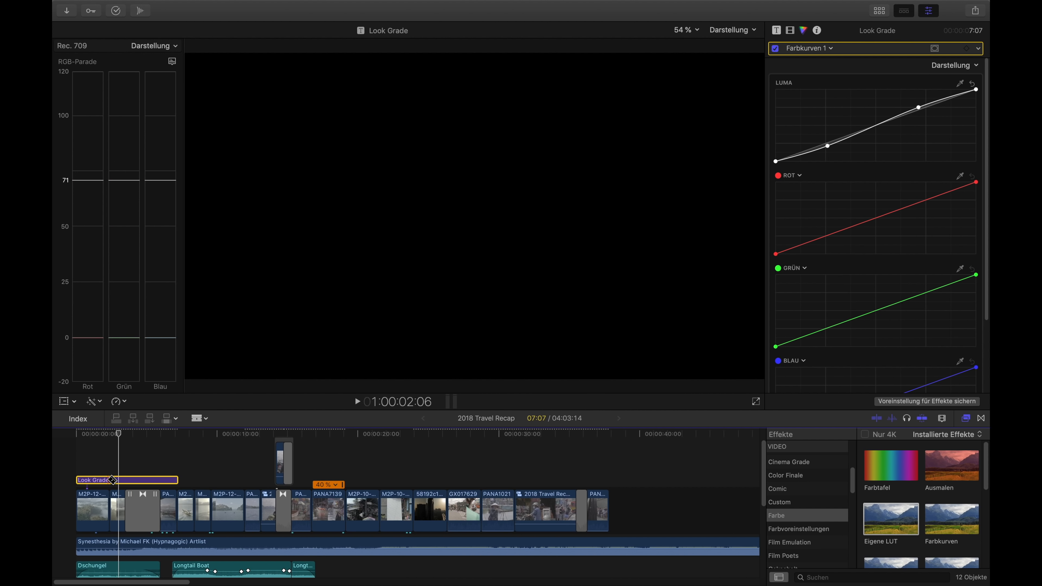
Cut the Look Grade title into three parts, at the second clip's start and within the transition to PANA8050
{"action": "left_click", "coordinate": [115, 481]}
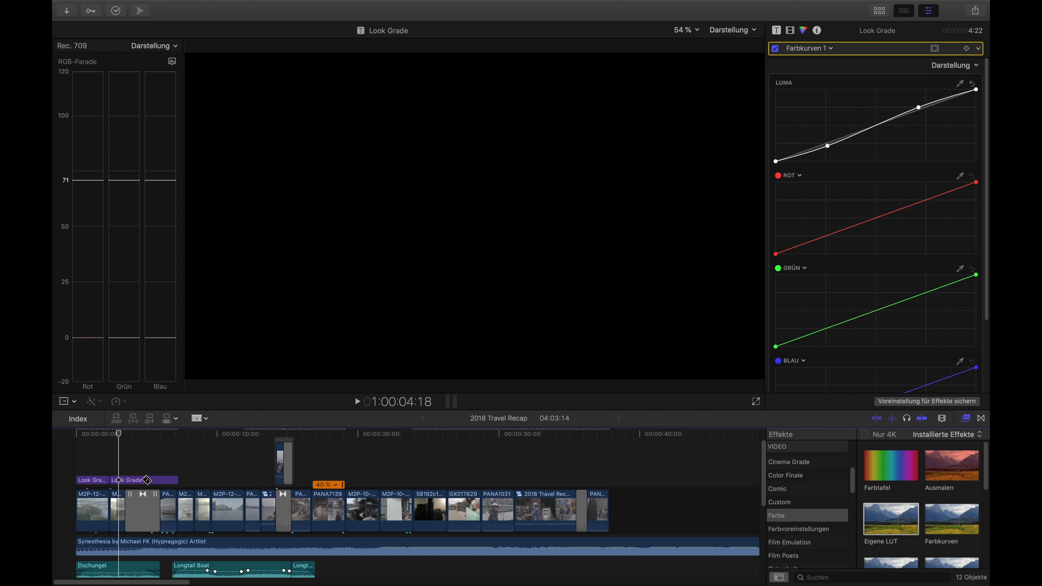
{"action": "left_click", "coordinate": [147, 480]}
{"action": "key", "text": "a"}
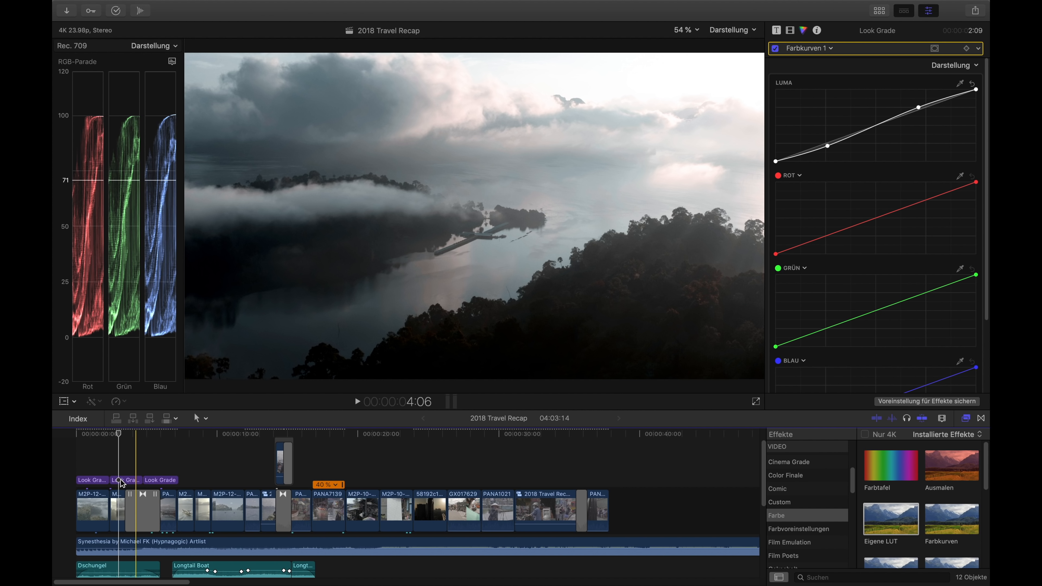
Soften the middle Look Grade title's Luma curve by moving its shadow point further toward black, and compare with the correction off
{"action": "left_click", "coordinate": [135, 480]}
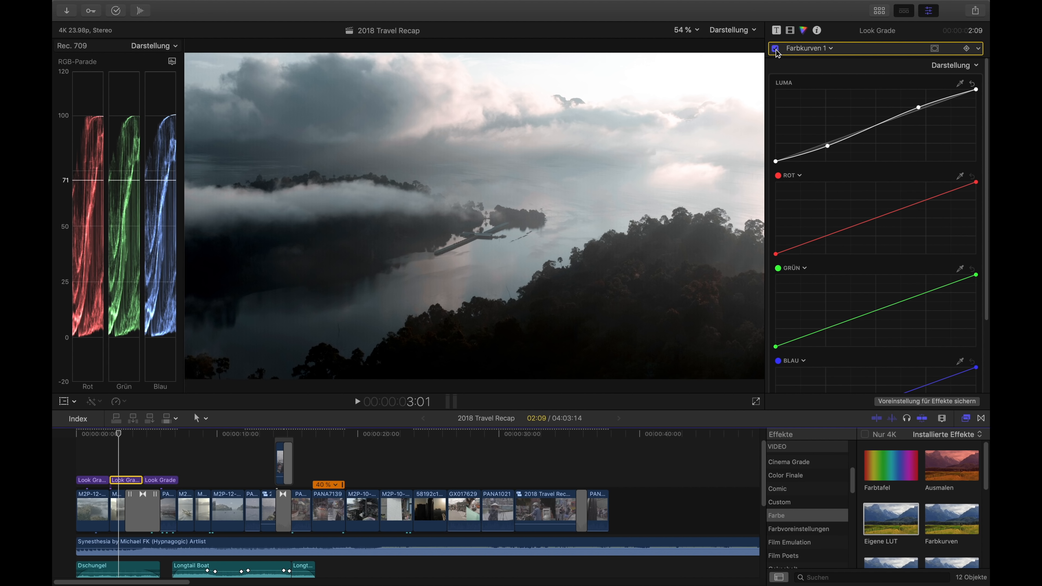
{"action": "left_click", "coordinate": [775, 48]}
{"action": "left_click", "coordinate": [775, 49]}
{"action": "left_click", "coordinate": [828, 146]}
{"action": "left_click_drag", "start_coordinate": [828, 147], "coordinate": [826, 145]}
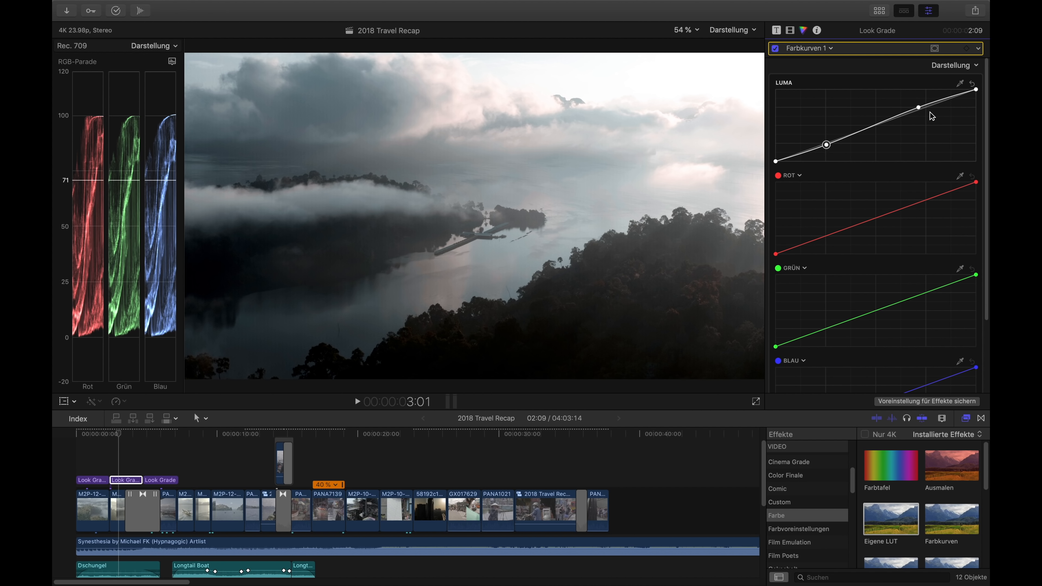
{"action": "left_click_drag", "start_coordinate": [919, 108], "coordinate": [919, 107]}
{"action": "left_click_drag", "start_coordinate": [827, 145], "coordinate": [798, 157]}
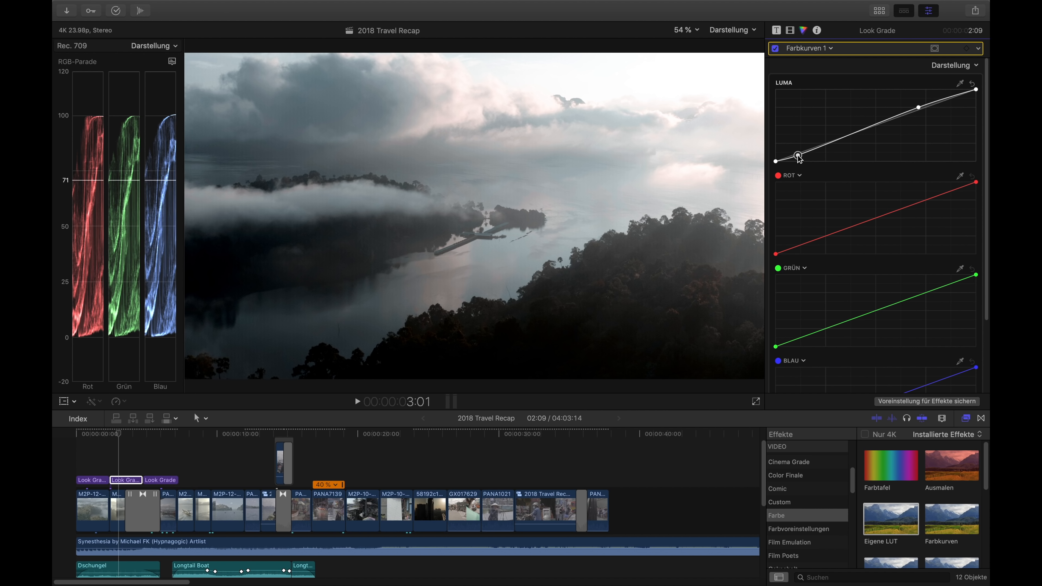
{"action": "left_click", "coordinate": [775, 48]}
{"action": "left_click", "coordinate": [775, 48]}
{"action": "left_click", "coordinate": [775, 49]}
{"action": "left_click", "coordinate": [775, 49]}
Examine the PANA8050 clip with the third Look Grade title's Farbkurven correction switched on and off
{"action": "left_click", "coordinate": [171, 433]}
{"action": "left_click", "coordinate": [169, 480]}
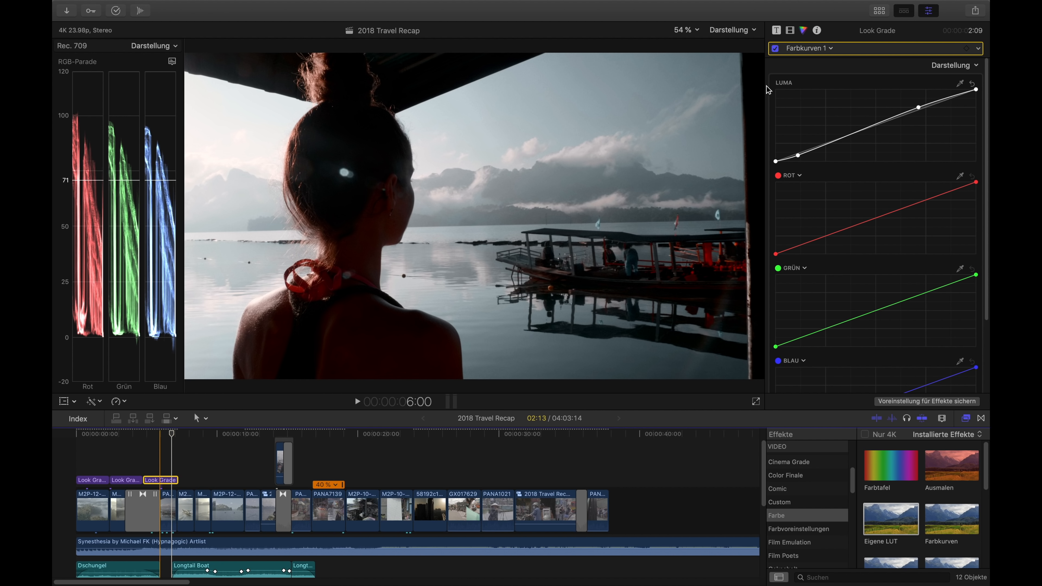
{"action": "left_click", "coordinate": [775, 49]}
{"action": "left_click", "coordinate": [775, 49]}
{"action": "left_click", "coordinate": [776, 48]}
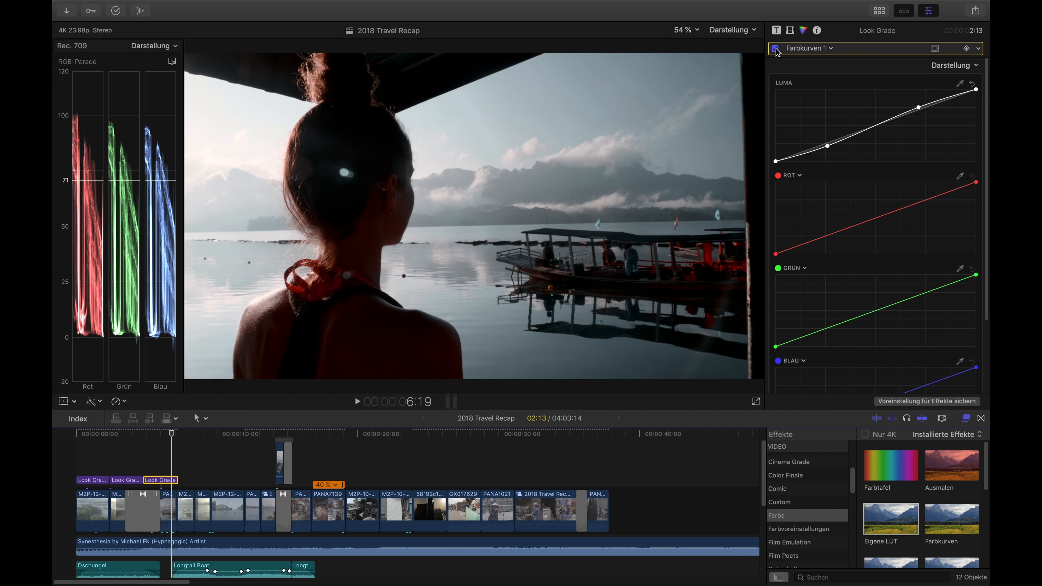
{"action": "left_click", "coordinate": [775, 49]}
{"action": "left_click", "coordinate": [775, 49]}
{"action": "left_click", "coordinate": [776, 49]}
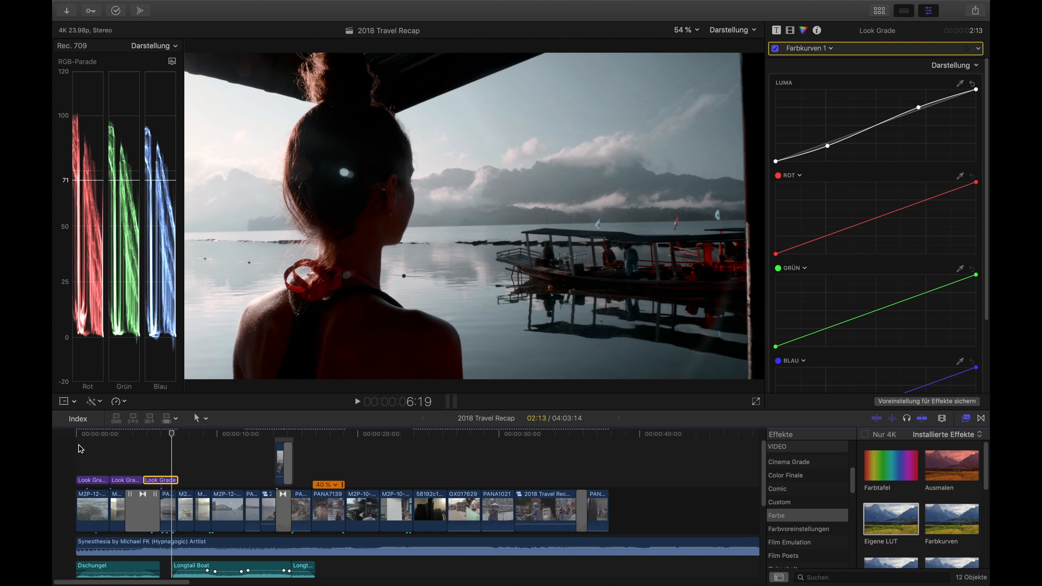
Play the graded sequence from the start through the transition to the PANA8050 clip
{"action": "key", "text": "Home"}
{"action": "key", "text": "space"}
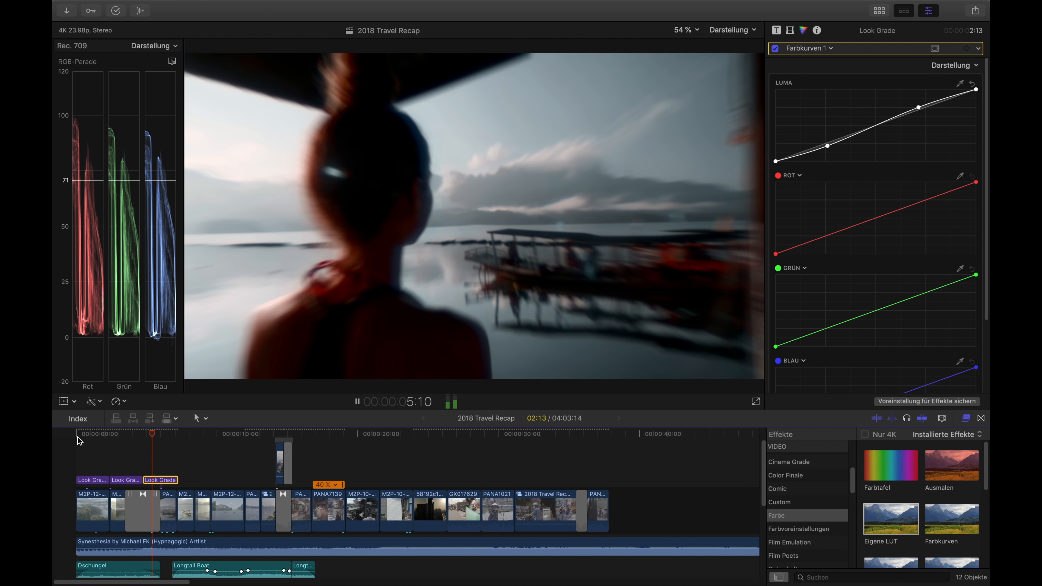
{"action": "key", "text": "space"}
Place another Look Grade title above the three existing ones at the timeline start, hide the browser and select the new title
{"action": "left_click", "coordinate": [92, 480]}
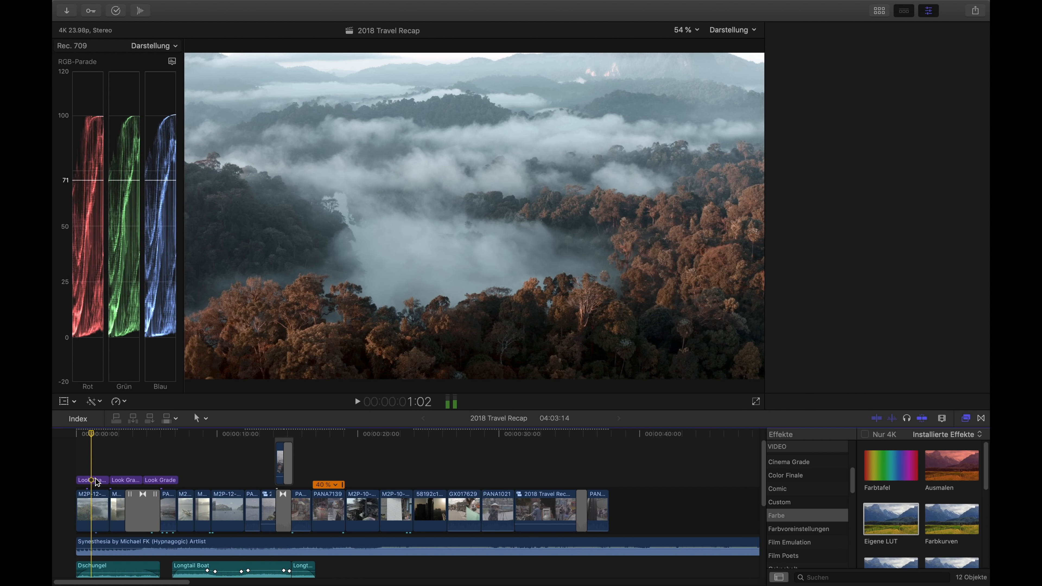
{"action": "left_click", "coordinate": [879, 12]}
{"action": "left_click_drag", "start_coordinate": [277, 72], "coordinate": [190, 457]}
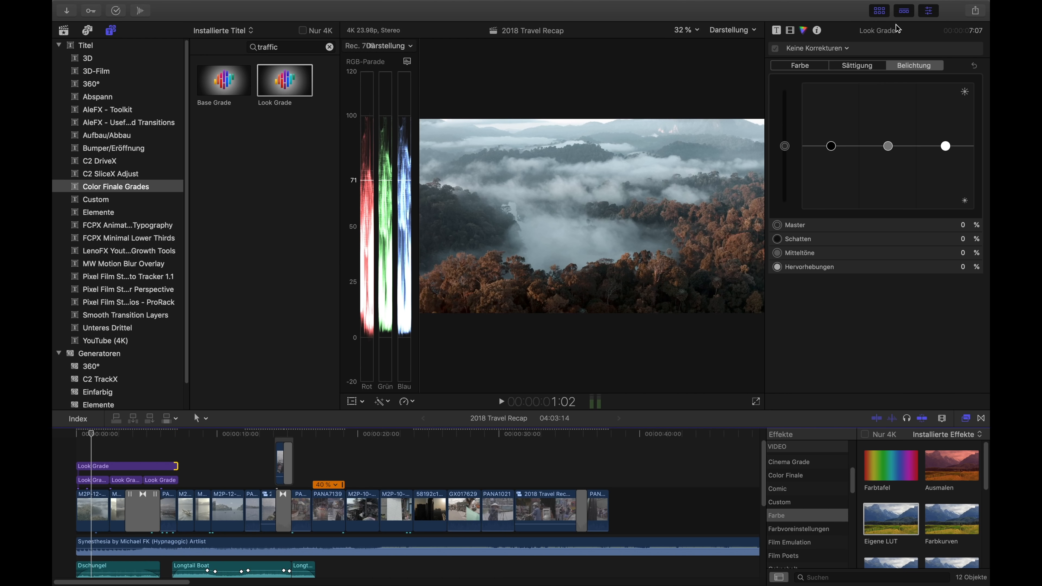
{"action": "key", "text": "ctrl+super+1"}
{"action": "left_click", "coordinate": [108, 466]}
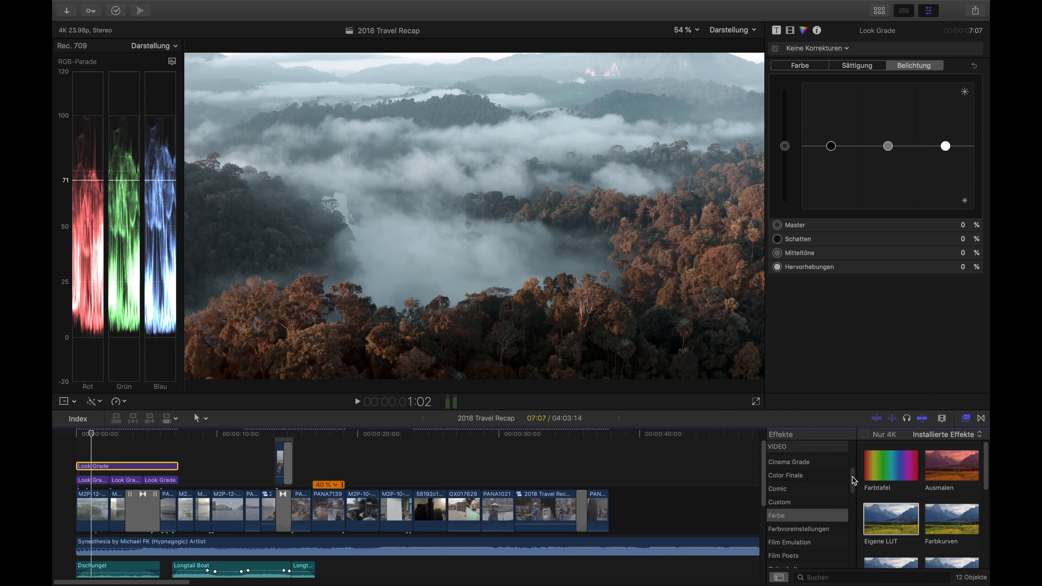
Search all video effects for "let" and apply the Letterbox effect to the upper Look Grade title
{"action": "scroll", "coordinate": [848, 480], "scroll_direction": "down", "scroll_amount": 1}
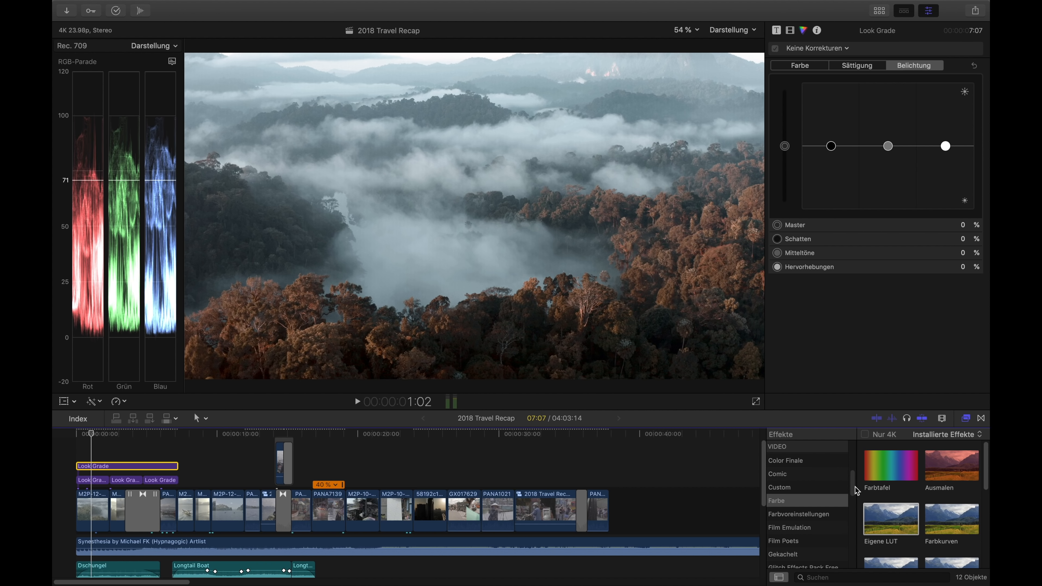
{"action": "scroll", "coordinate": [855, 485], "scroll_direction": "up", "scroll_amount": 2}
{"action": "left_click_drag", "start_coordinate": [854, 482], "coordinate": [855, 456]}
{"action": "left_click", "coordinate": [797, 471]}
{"action": "left_click", "coordinate": [857, 577]}
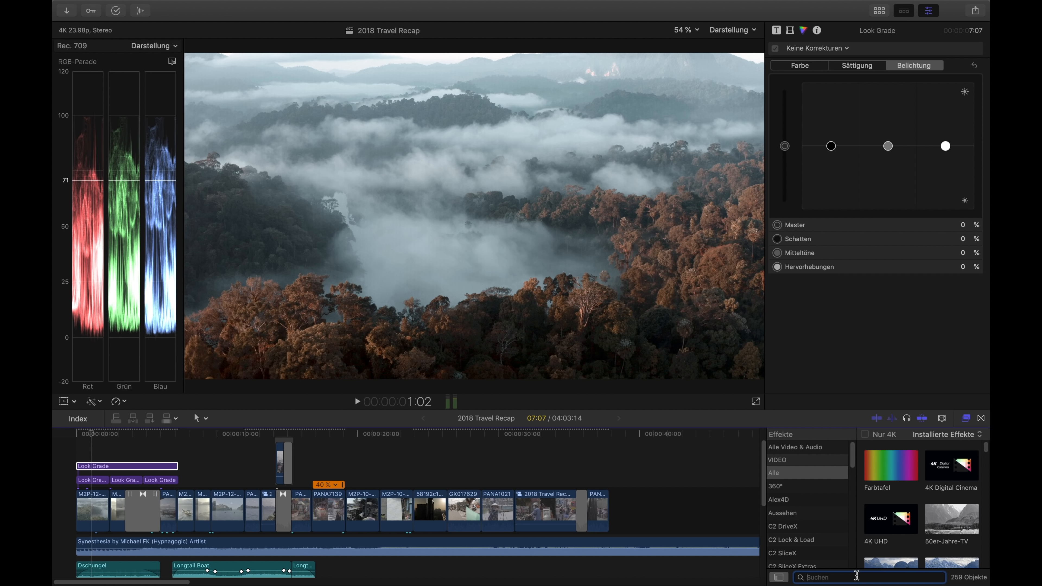
{"action": "double_click", "coordinate": [892, 473]}
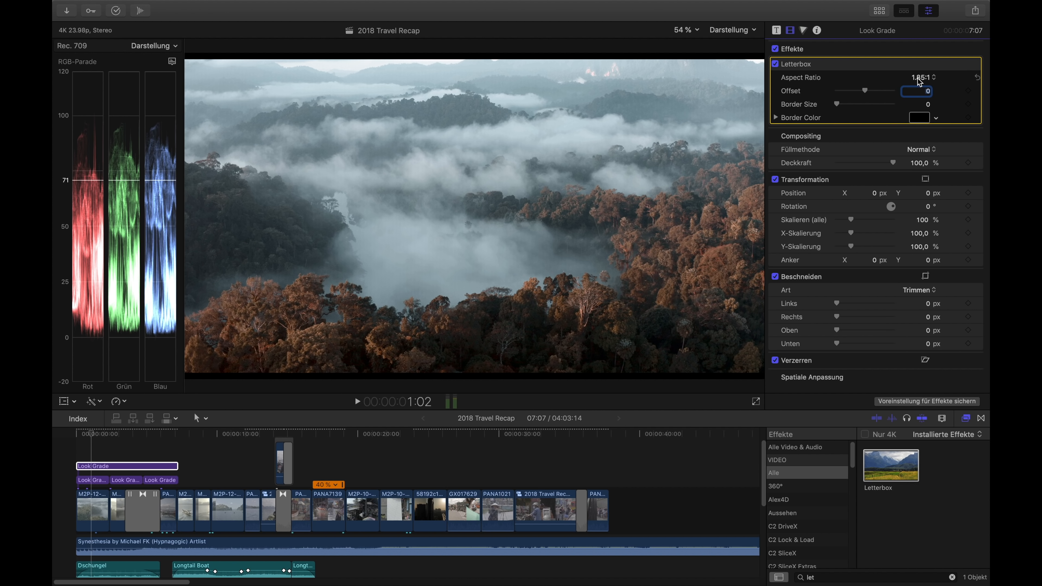
Set the Letterbox aspect ratio to 2.35:1 and its offset to 0,28, and check the framing on the lake clip
{"action": "left_click", "coordinate": [919, 78]}
{"action": "left_click", "coordinate": [919, 86]}
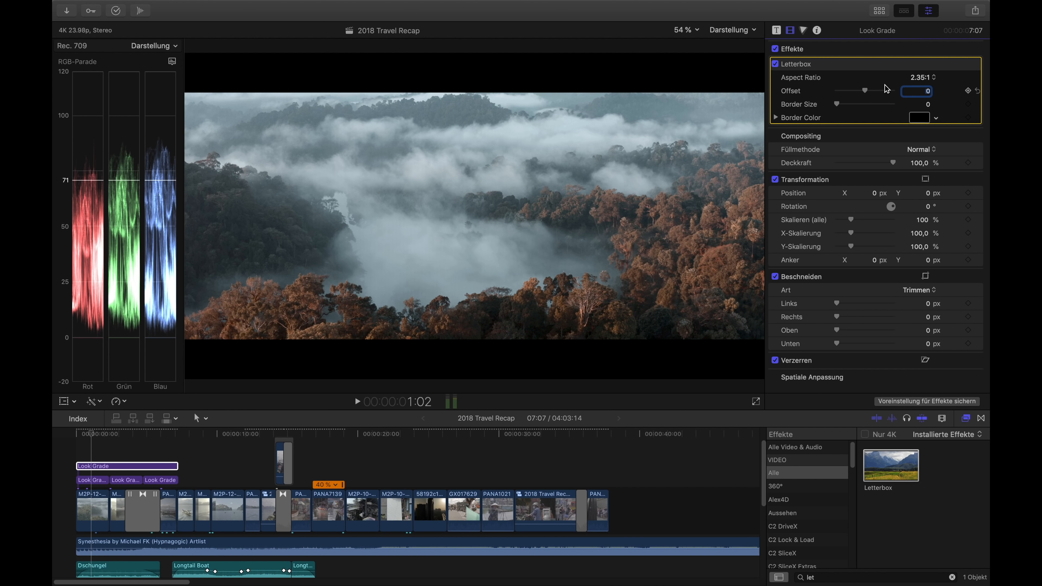
{"action": "mouse_move", "coordinate": [868, 94]}
{"action": "left_mouse_down"}
{"action": "mouse_move", "coordinate": [885, 94]}
{"action": "mouse_move", "coordinate": [873, 96]}
{"action": "left_mouse_up"}
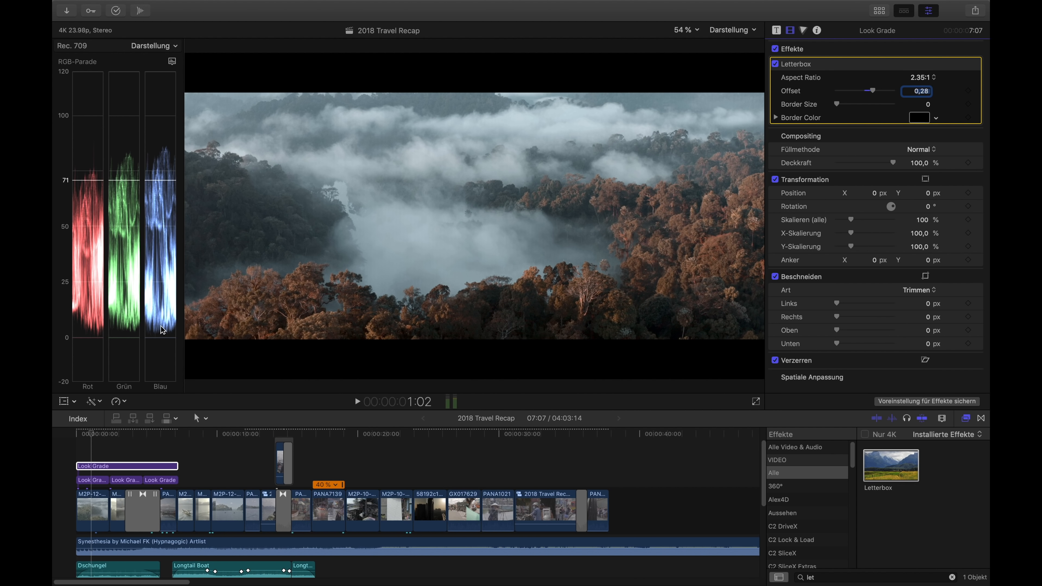
{"action": "left_click", "coordinate": [109, 434]}
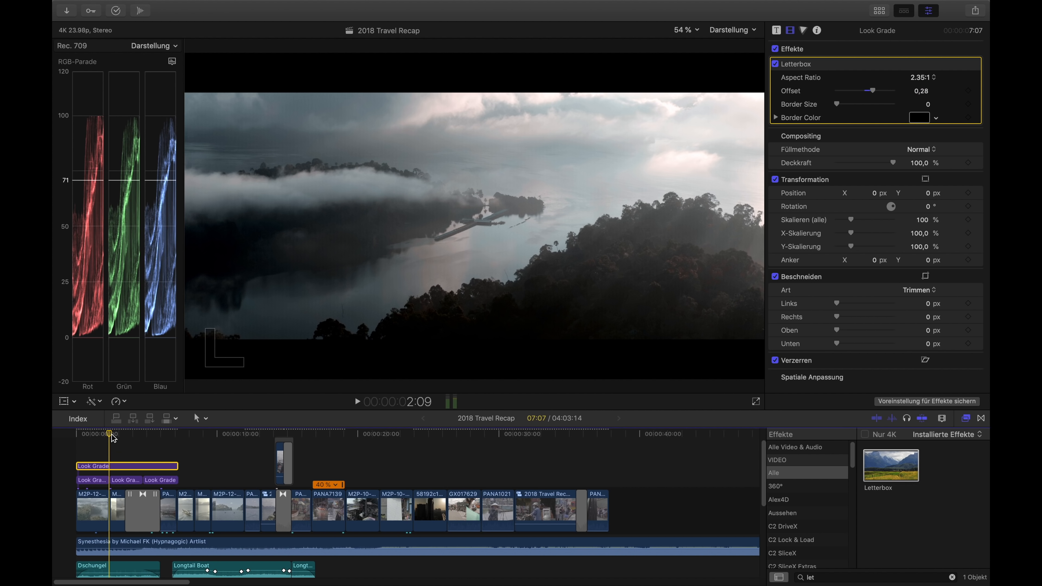
Blade the upper Letterbox title into three segments at the cuts between the Look Grade titles below it
{"action": "mouse_move", "coordinate": [110, 434]}
{"action": "left_mouse_down"}
{"action": "mouse_move", "coordinate": [100, 434]}
{"action": "mouse_move", "coordinate": [125, 434]}
{"action": "left_mouse_up"}
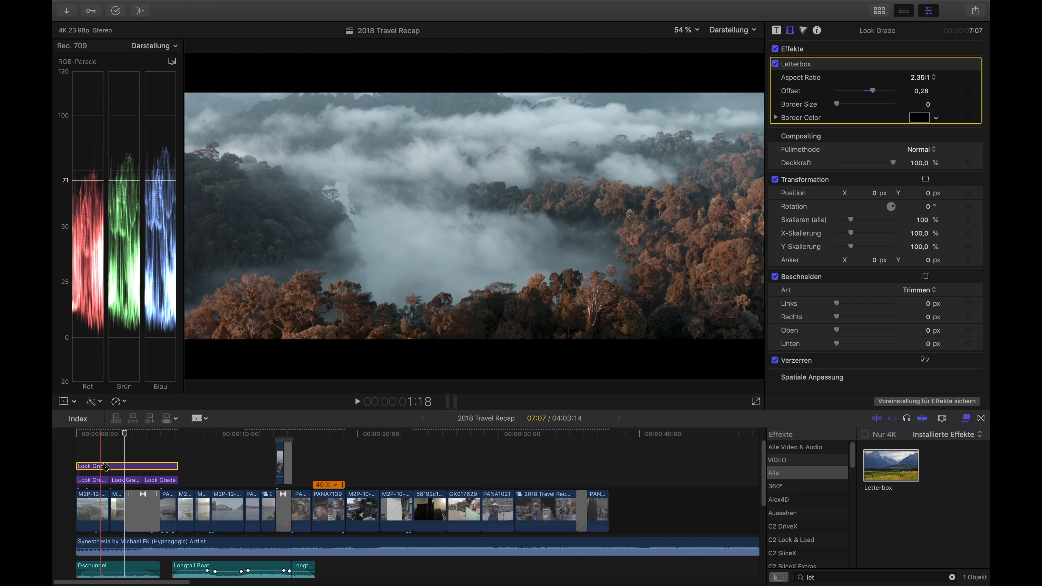
{"action": "left_click", "coordinate": [114, 467]}
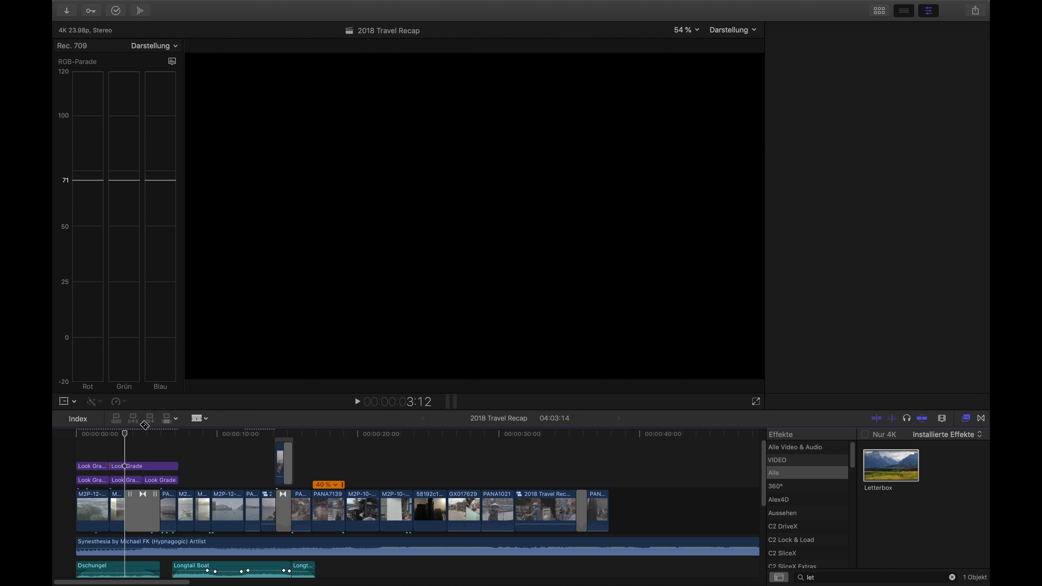
{"action": "left_click", "coordinate": [143, 466]}
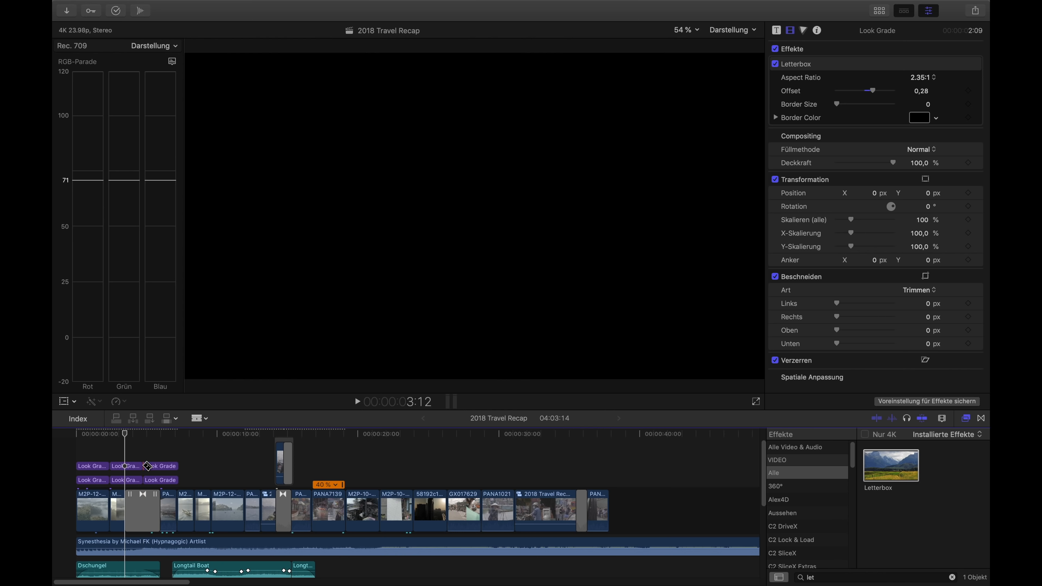
{"action": "key", "text": "a"}
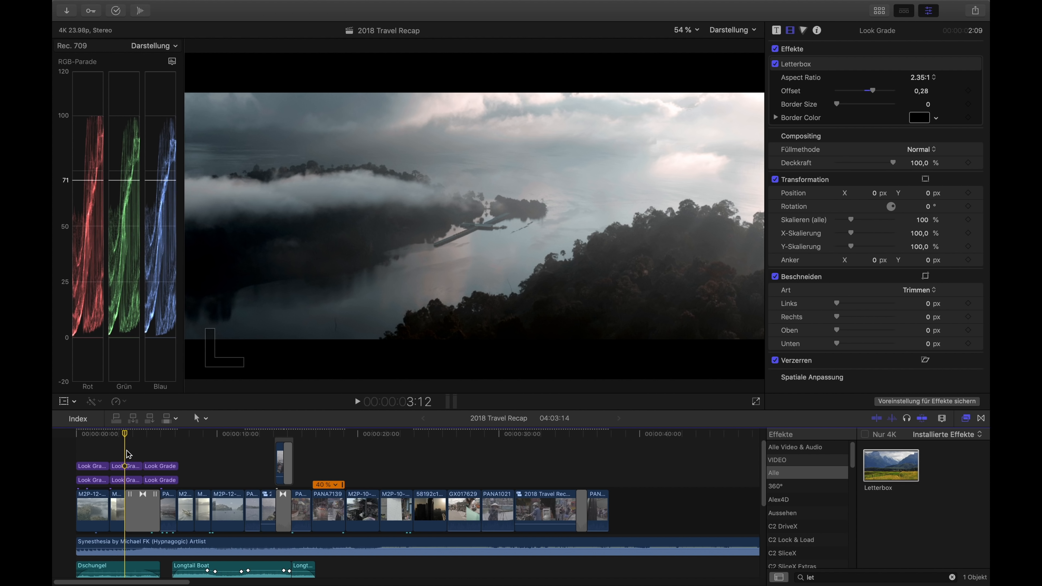
Set the Letterbox offset to -0,16 on the middle upper title and reset the offset on the third one
{"action": "left_click", "coordinate": [126, 466]}
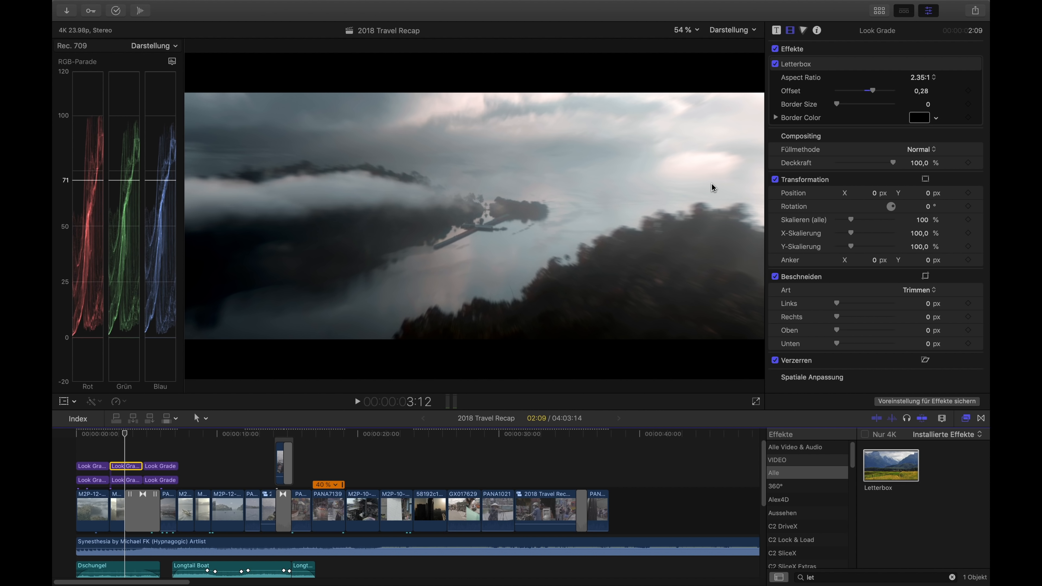
{"action": "key", "text": "Left"}
{"action": "key", "text": "Left"}
{"action": "left_click_drag", "start_coordinate": [871, 94], "coordinate": [861, 93]}
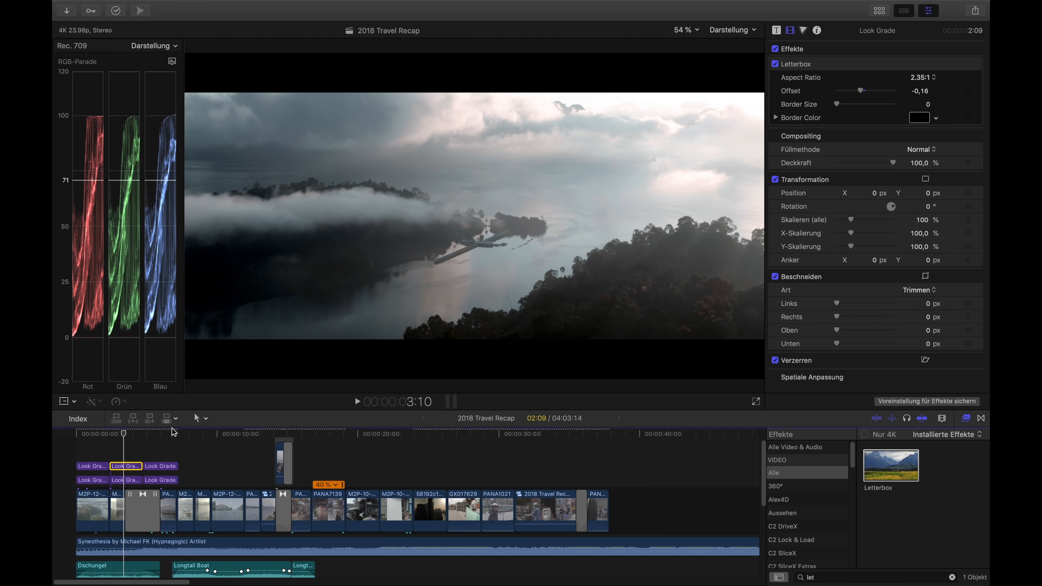
{"action": "left_click", "coordinate": [171, 467]}
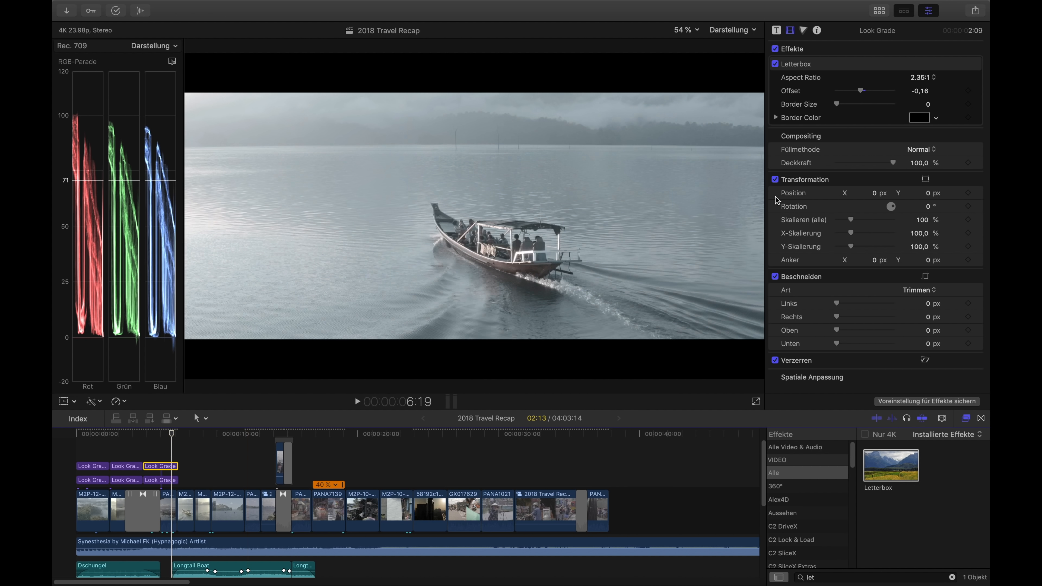
{"action": "left_click", "coordinate": [978, 91]}
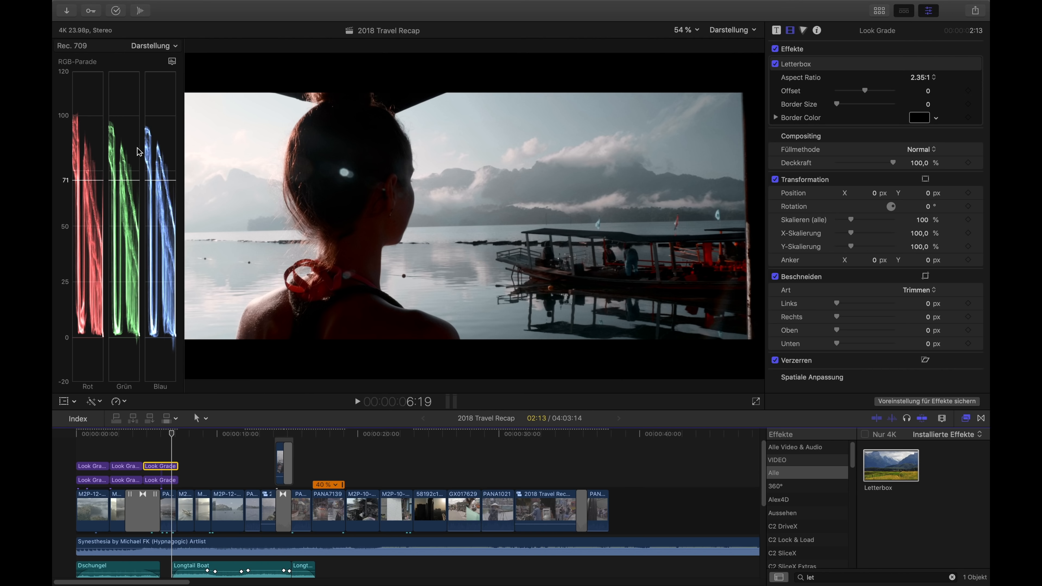
Play the letterboxed sequence from the start to check the framing of each clip
{"action": "left_click", "coordinate": [79, 434]}
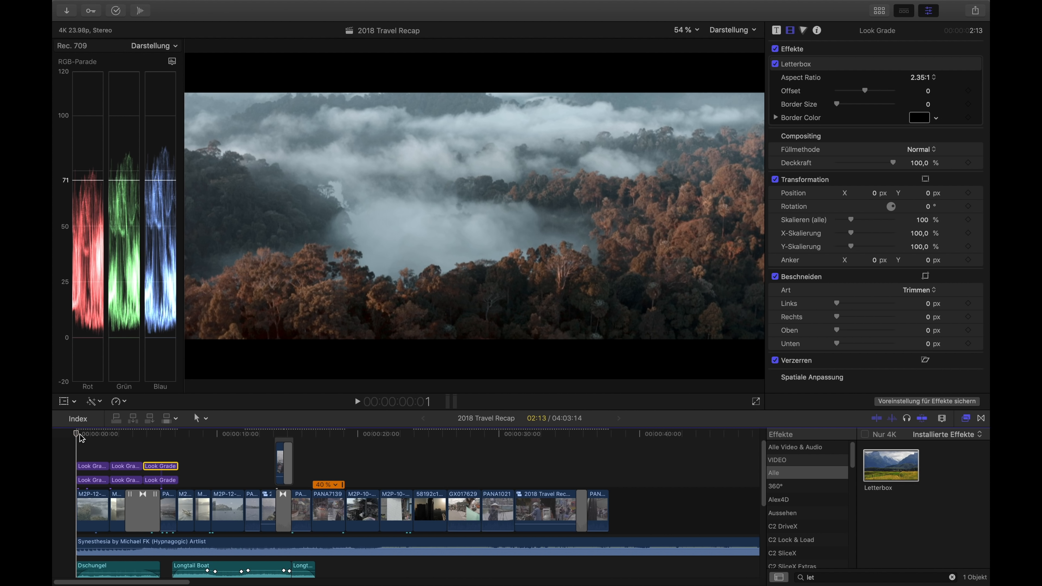
{"action": "key", "text": "space"}
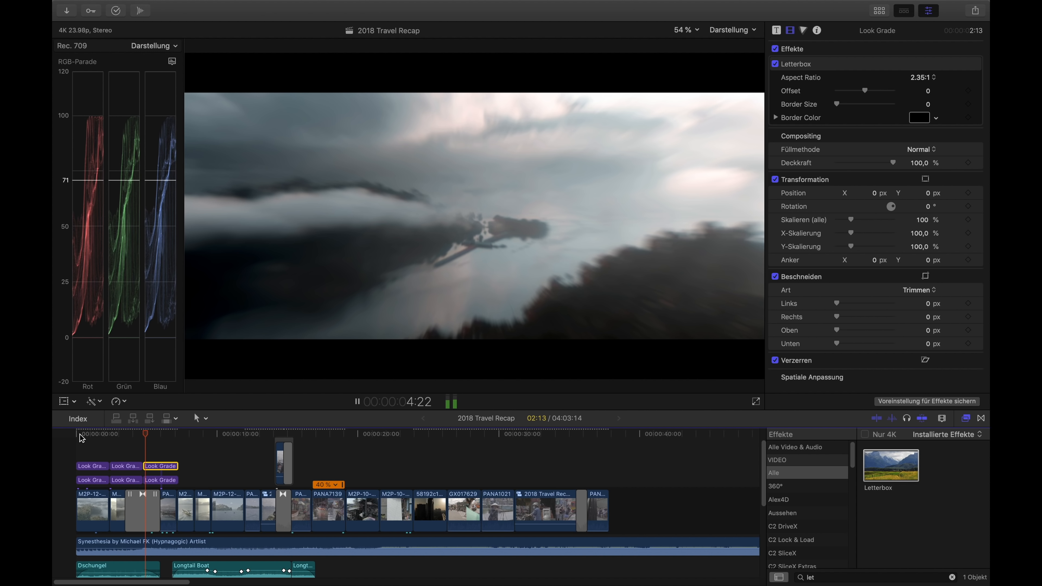
{"action": "key", "text": "space"}
Disable the three upper Look Grade titles that carry the Letterbox effect
{"action": "left_click", "coordinate": [91, 466]}
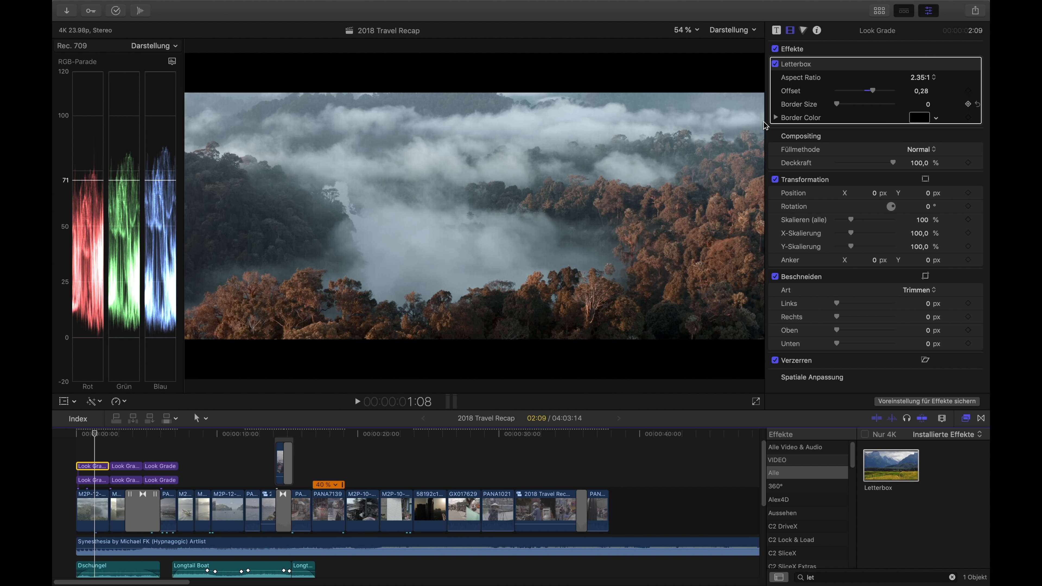
{"action": "left_click", "coordinate": [121, 467]}
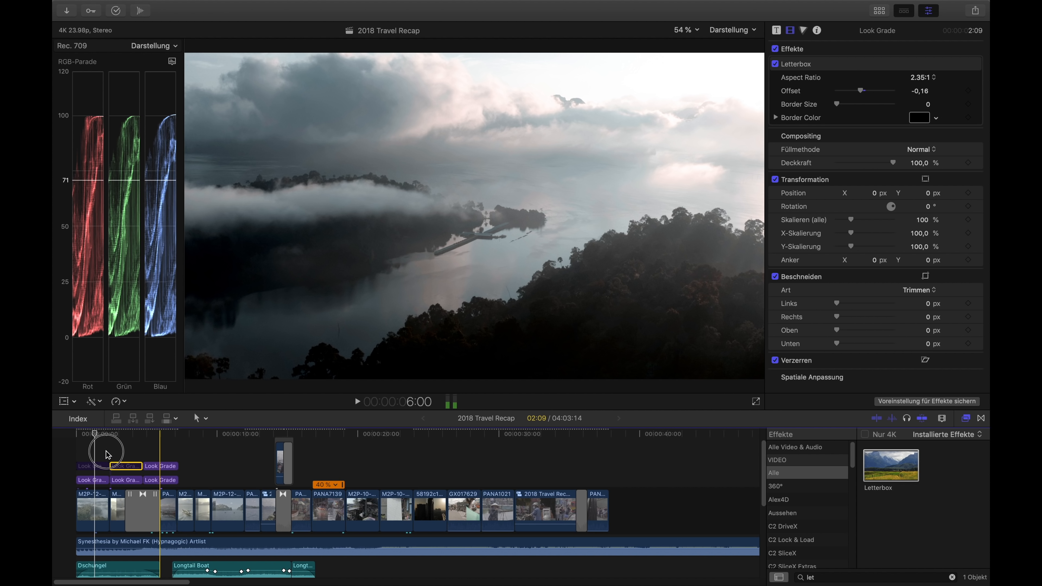
Delete the Farbkurven 1 correction and the Steel Teal LUT effect from the first lower Look Grade title
{"action": "left_click", "coordinate": [89, 479]}
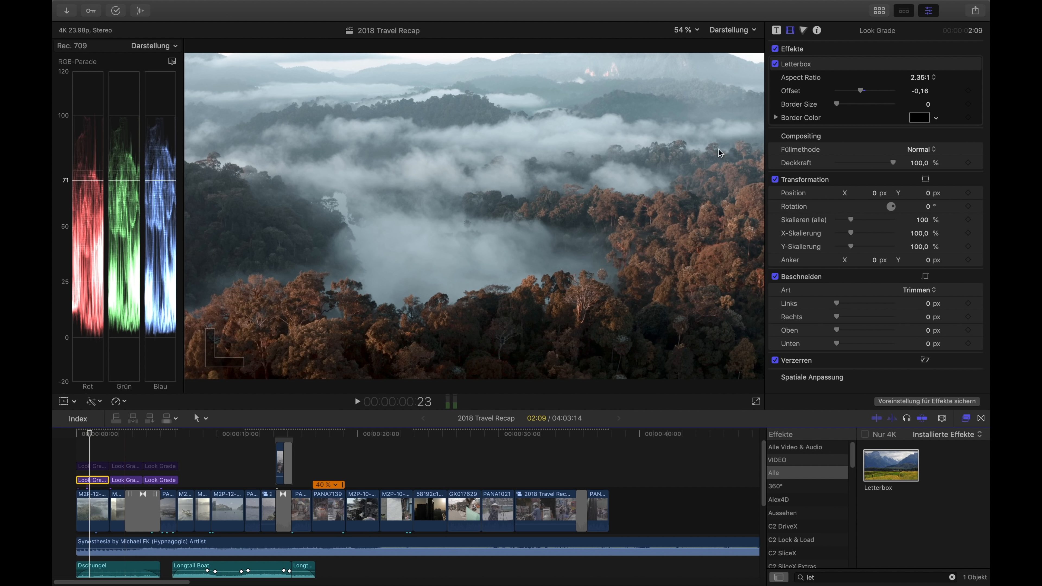
{"action": "left_click", "coordinate": [839, 144]}
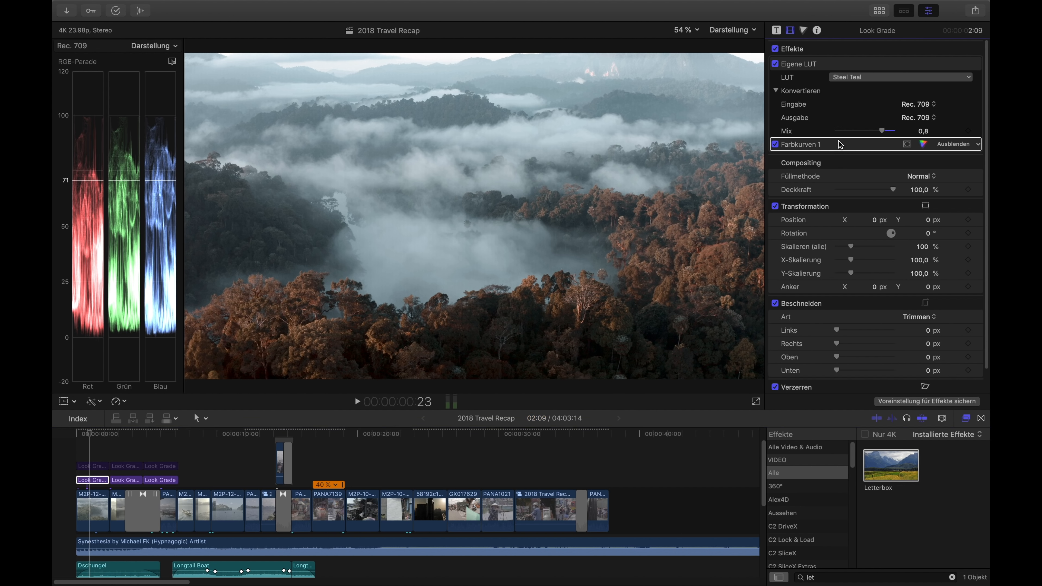
{"action": "key", "text": "Delete"}
{"action": "left_click", "coordinate": [825, 65]}
{"action": "key", "text": "Delete"}
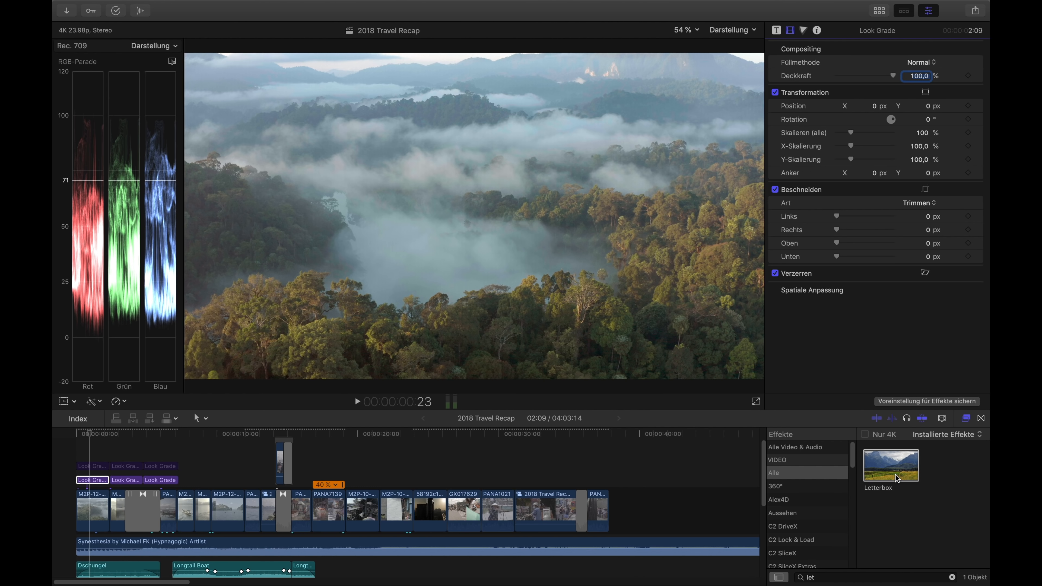
Add a Farbton-/Sättigungskurven correction to the first lower Look Grade title
{"action": "scroll", "coordinate": [807, 490], "scroll_direction": "down", "scroll_amount": 2}
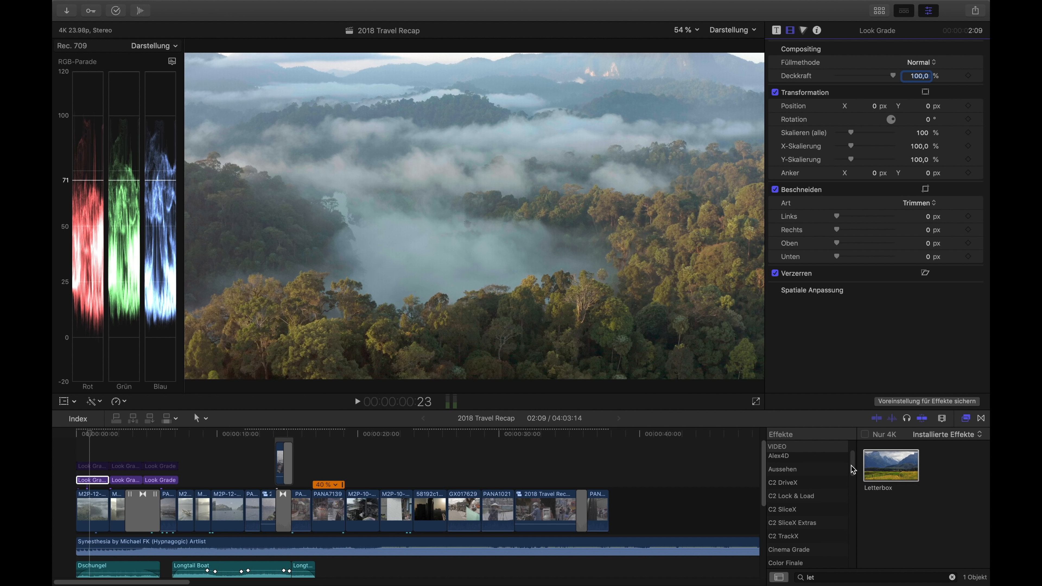
{"action": "left_click", "coordinate": [794, 33]}
{"action": "left_click", "coordinate": [803, 31]}
{"action": "left_click", "coordinate": [818, 48]}
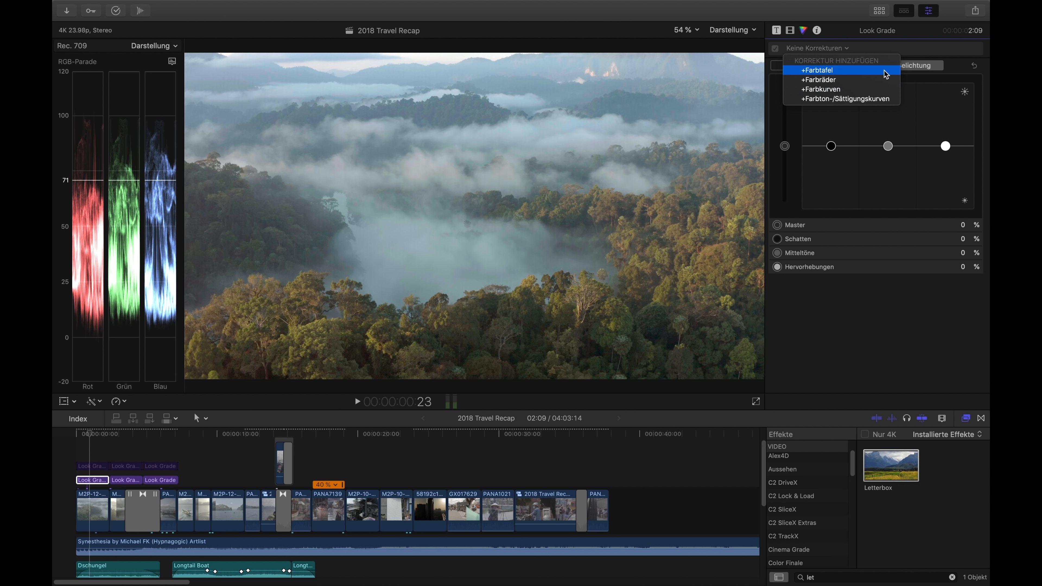
{"action": "left_click", "coordinate": [833, 100]}
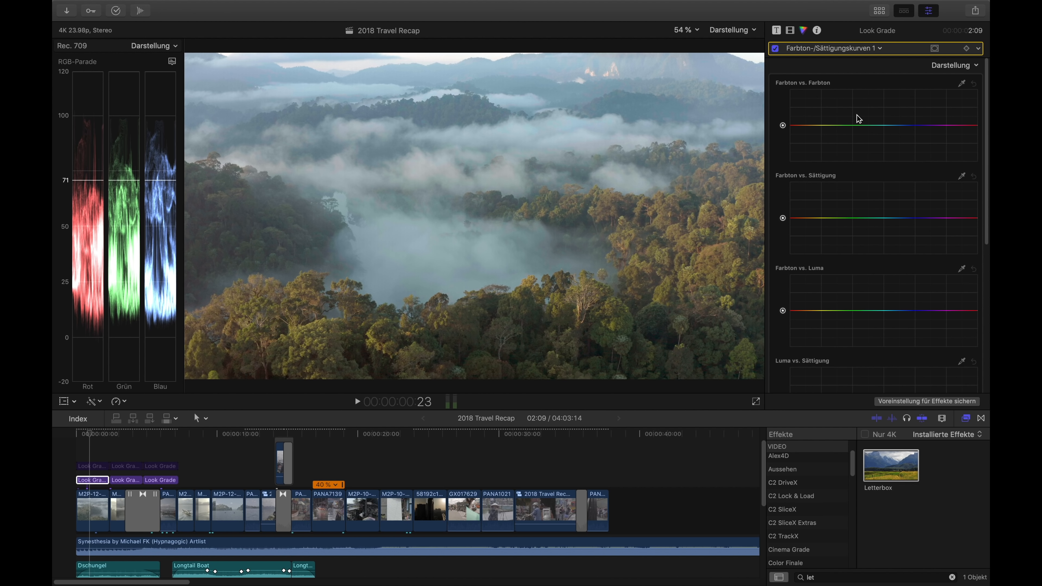
Sample the forest in Farbton vs. Farbton and raise the orange-to-green part of the curve to turn the foliage reddish orange, anchoring the reds
{"action": "left_click", "coordinate": [960, 84]}
{"action": "left_click", "coordinate": [699, 259]}
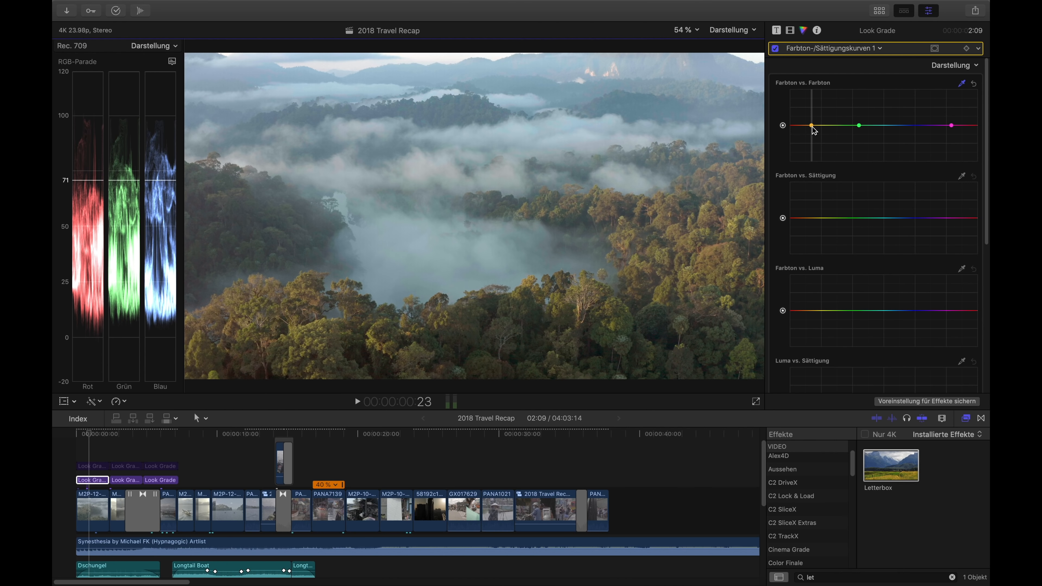
{"action": "left_click_drag", "start_coordinate": [812, 127], "coordinate": [841, 116]}
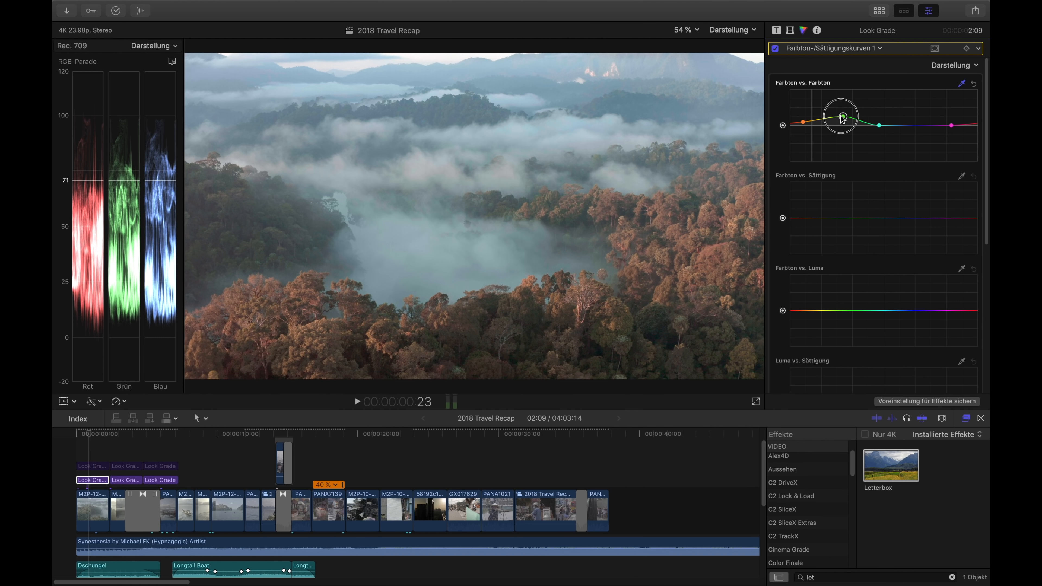
{"action": "mouse_move", "coordinate": [883, 124]}
{"action": "left_mouse_down"}
{"action": "mouse_move", "coordinate": [892, 128]}
{"action": "mouse_move", "coordinate": [866, 117]}
{"action": "left_mouse_up"}
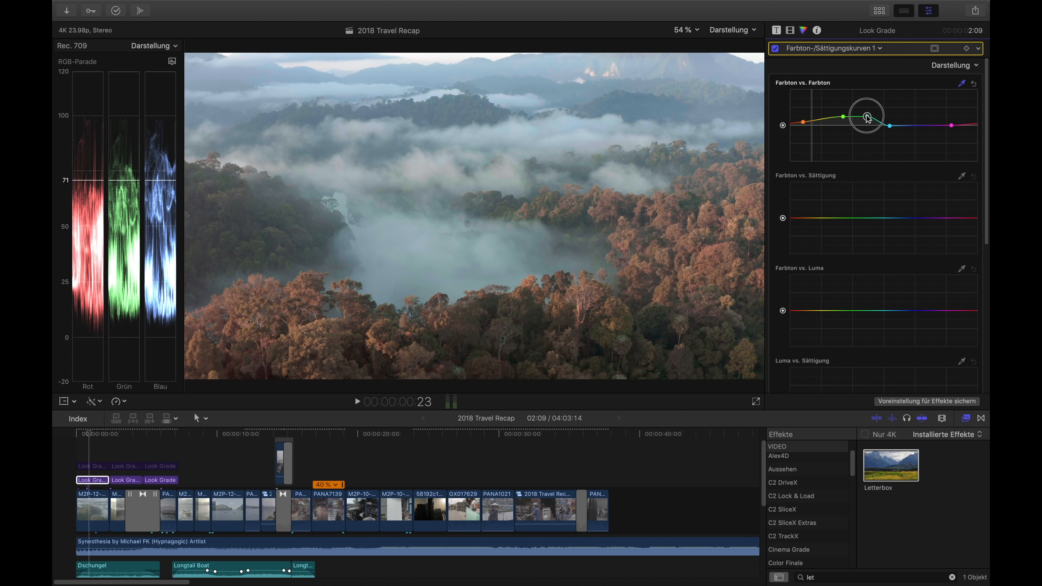
{"action": "left_click_drag", "start_coordinate": [868, 117], "coordinate": [868, 117]}
{"action": "left_click_drag", "start_coordinate": [802, 121], "coordinate": [803, 123]}
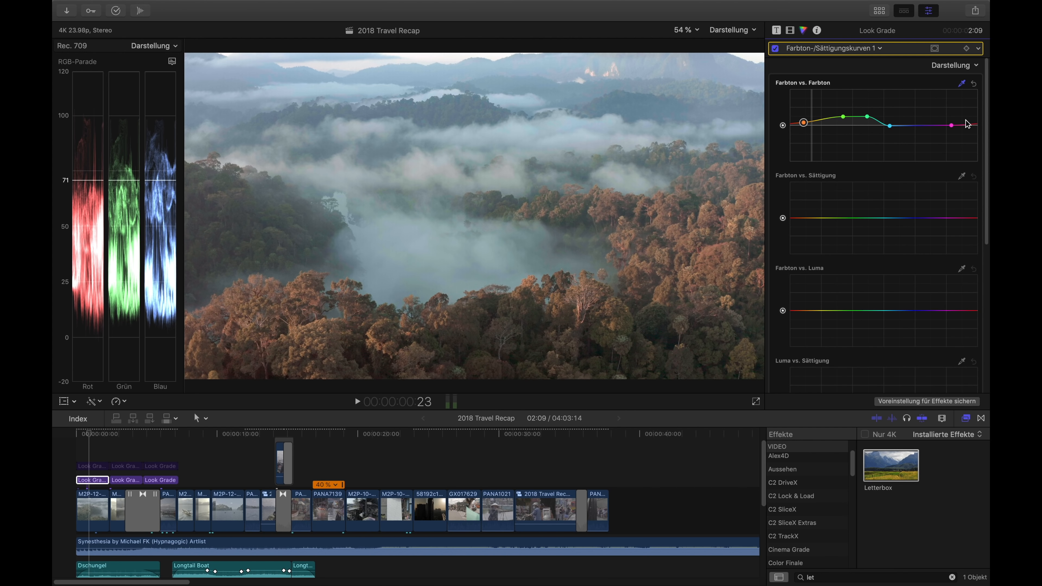
{"action": "mouse_move", "coordinate": [968, 124]}
{"action": "left_mouse_down"}
{"action": "mouse_move", "coordinate": [969, 115]}
{"action": "mouse_move", "coordinate": [972, 126]}
{"action": "left_mouse_up"}
Add a second Farbton-/Sättigungskurven correction and activate the colour picker of its Farbton vs. Farbton curve
{"action": "left_click", "coordinate": [862, 51]}
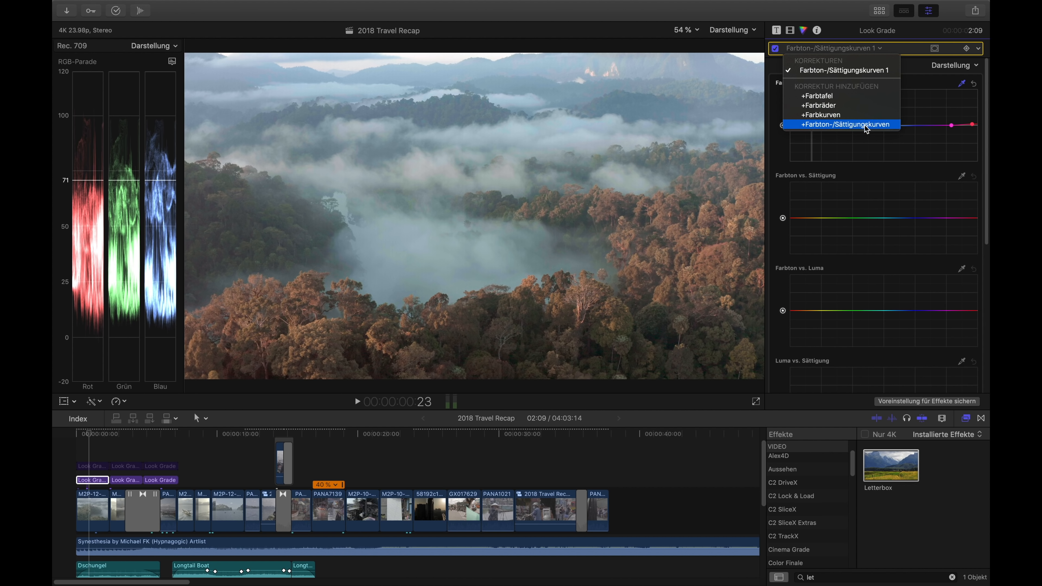
{"action": "left_click", "coordinate": [962, 85]}
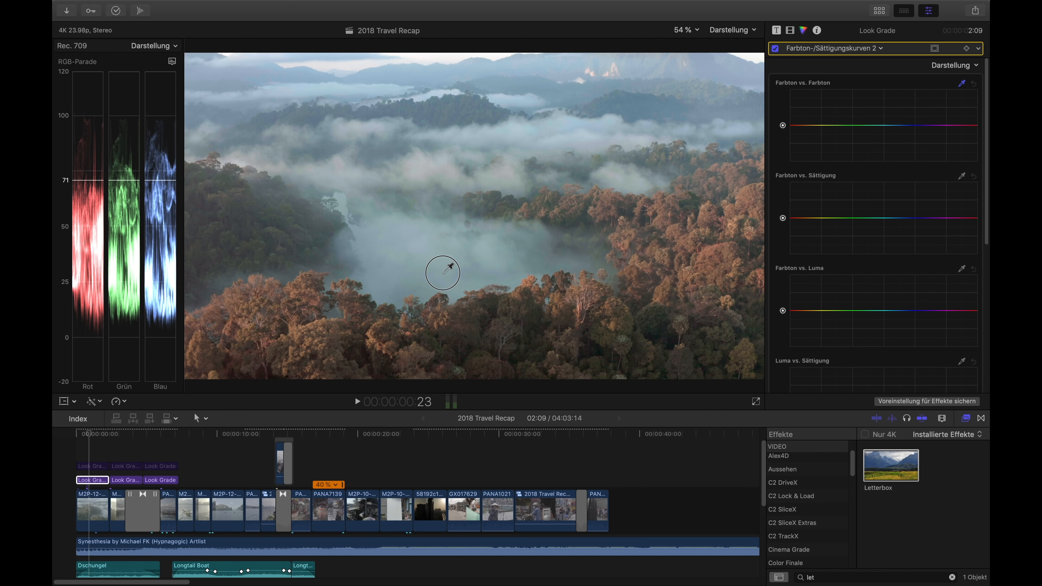
Try shifting the cyan hue sampled from the valley mist on the Farbton vs. Farbton curve, and reset the curve
{"action": "left_click", "coordinate": [433, 259]}
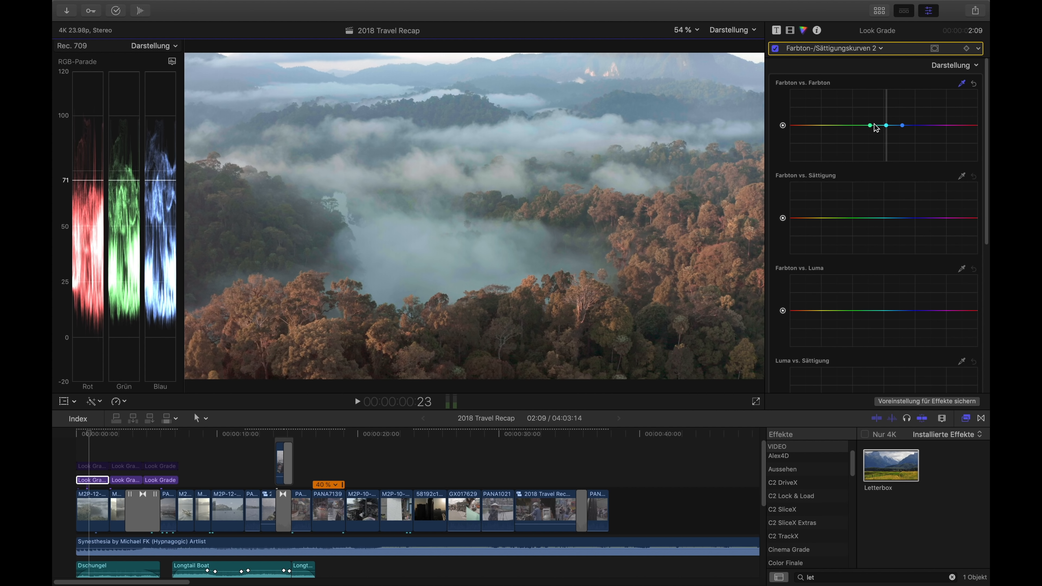
{"action": "left_click", "coordinate": [885, 126]}
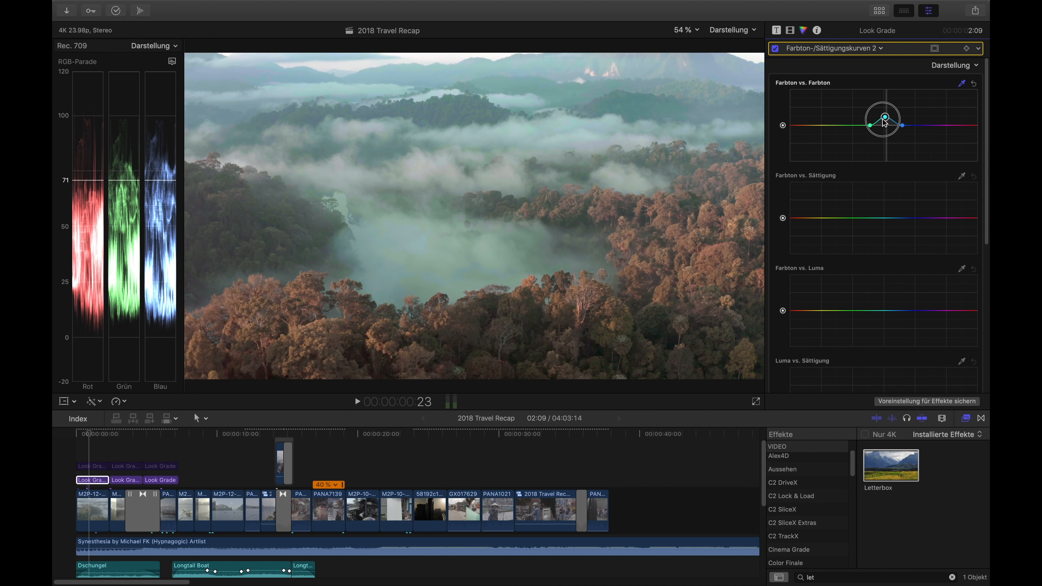
{"action": "left_click_drag", "start_coordinate": [886, 128], "coordinate": [886, 125]}
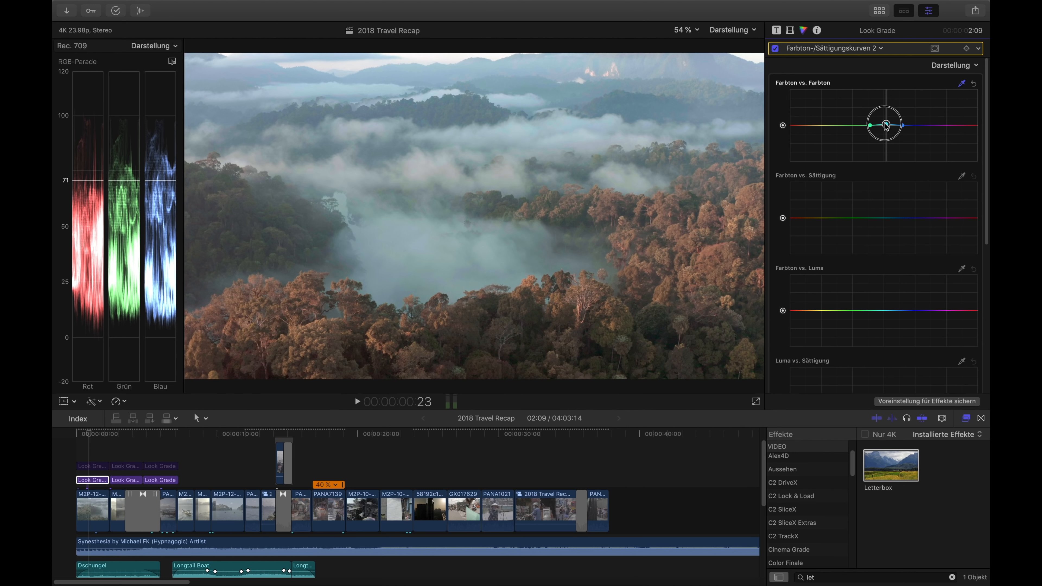
{"action": "left_click_drag", "start_coordinate": [884, 124], "coordinate": [886, 122]}
{"action": "left_click", "coordinate": [974, 83]}
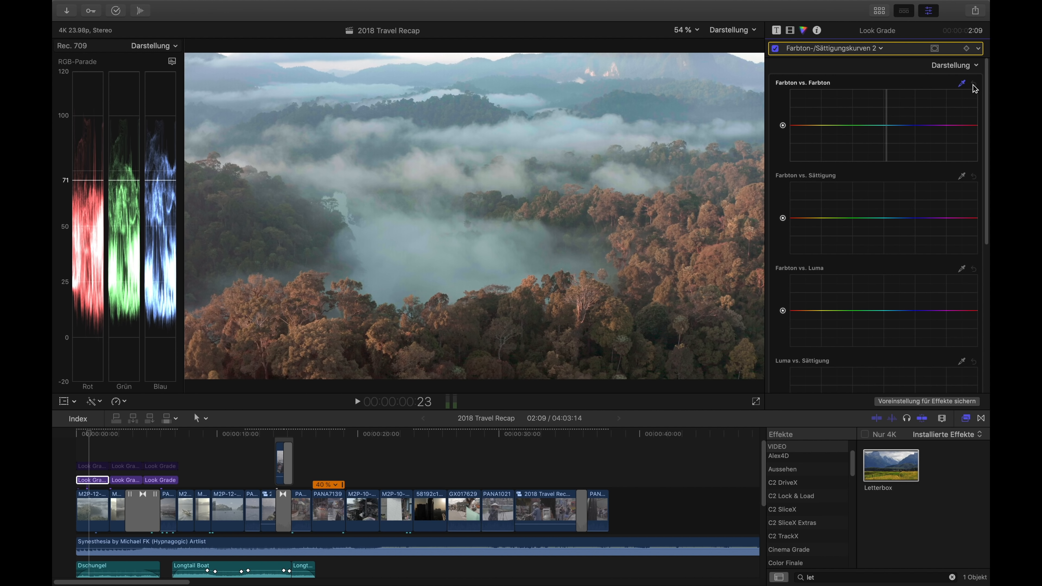
Sample the blue of the distant mountains in Farbton vs. Farbton and move the curve's centre point towards deeper blue, near the neutral line
{"action": "left_click_drag", "start_coordinate": [569, 68], "coordinate": [578, 70]}
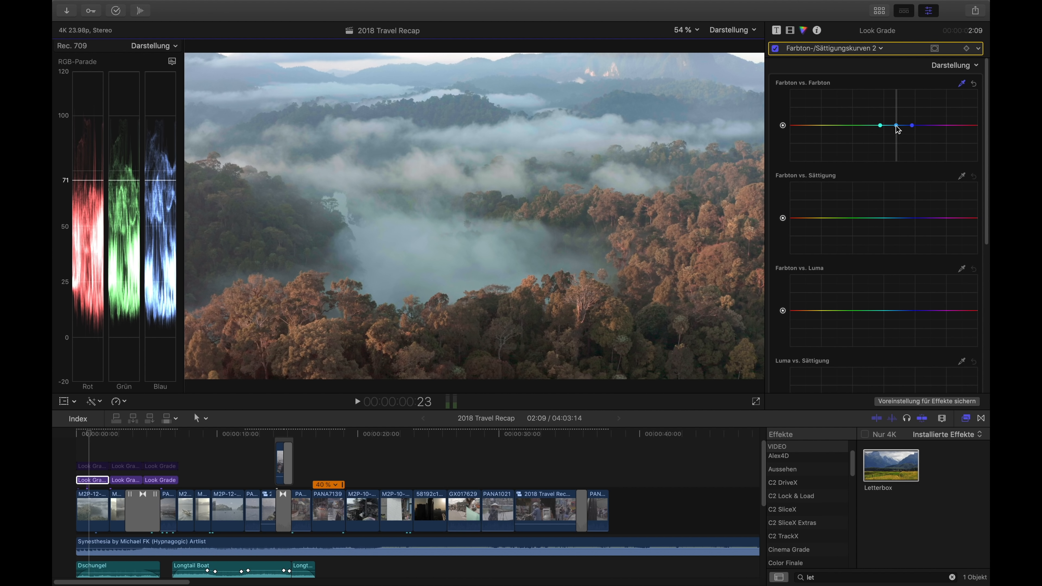
{"action": "left_click_drag", "start_coordinate": [896, 125], "coordinate": [896, 124]}
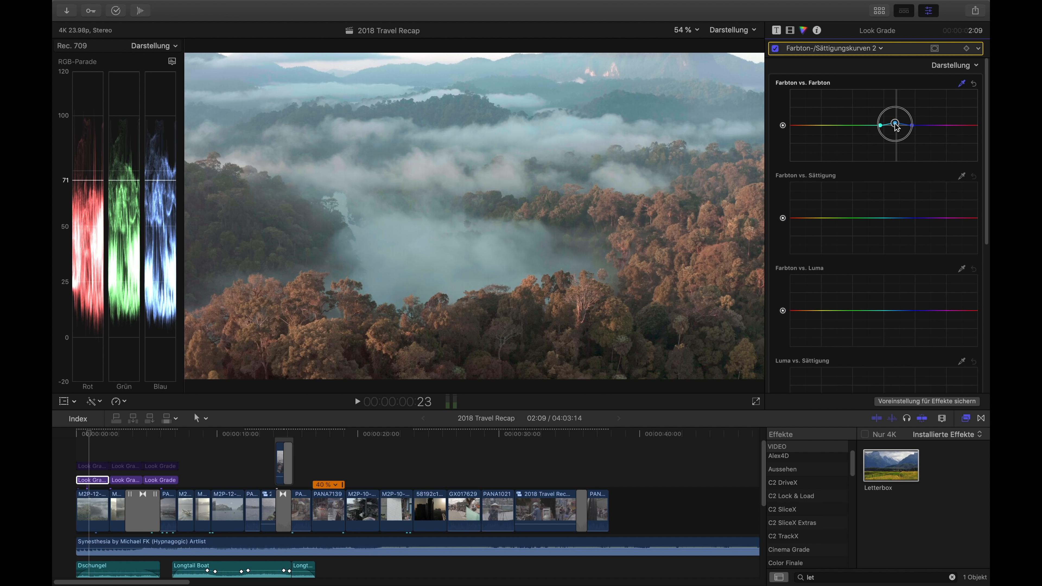
{"action": "left_click_drag", "start_coordinate": [895, 123], "coordinate": [922, 125]}
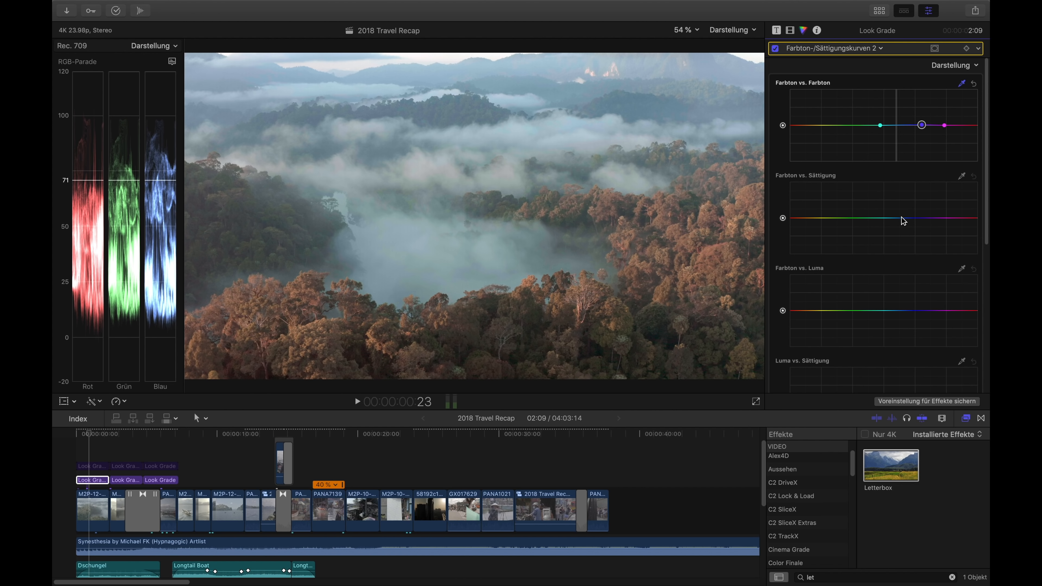
Add green, blue and magenta points to the Farbton vs. Sättigung curve and lower the blue point to desaturate the blues slightly
{"action": "left_click", "coordinate": [879, 218]}
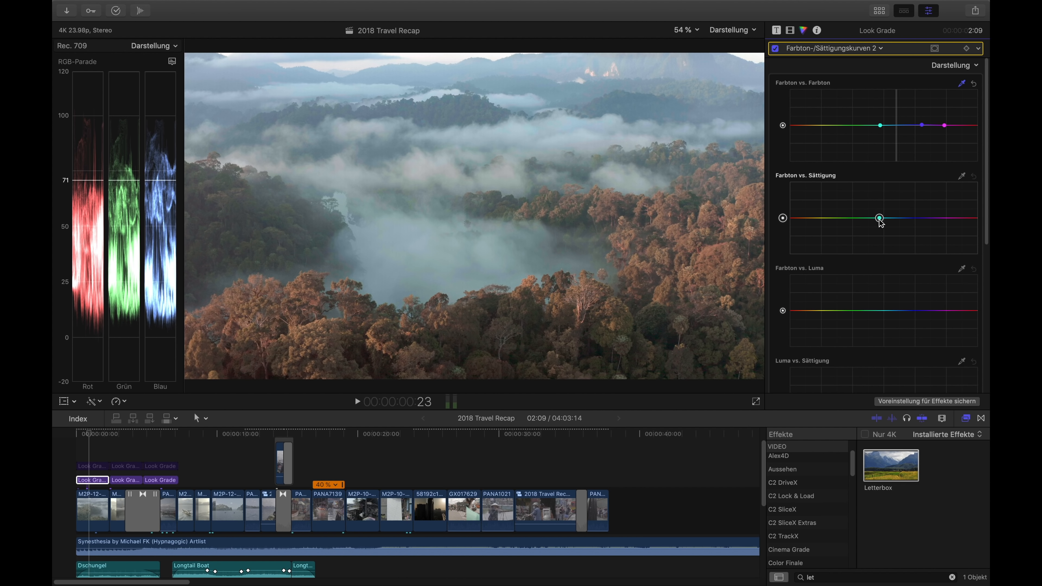
{"action": "left_click", "coordinate": [948, 218]}
{"action": "left_click", "coordinate": [915, 218]}
{"action": "mouse_move", "coordinate": [917, 218]}
{"action": "left_mouse_down"}
{"action": "mouse_move", "coordinate": [925, 251]}
{"action": "mouse_move", "coordinate": [923, 218]}
{"action": "mouse_move", "coordinate": [864, 219]}
{"action": "mouse_move", "coordinate": [905, 231]}
{"action": "left_mouse_up"}
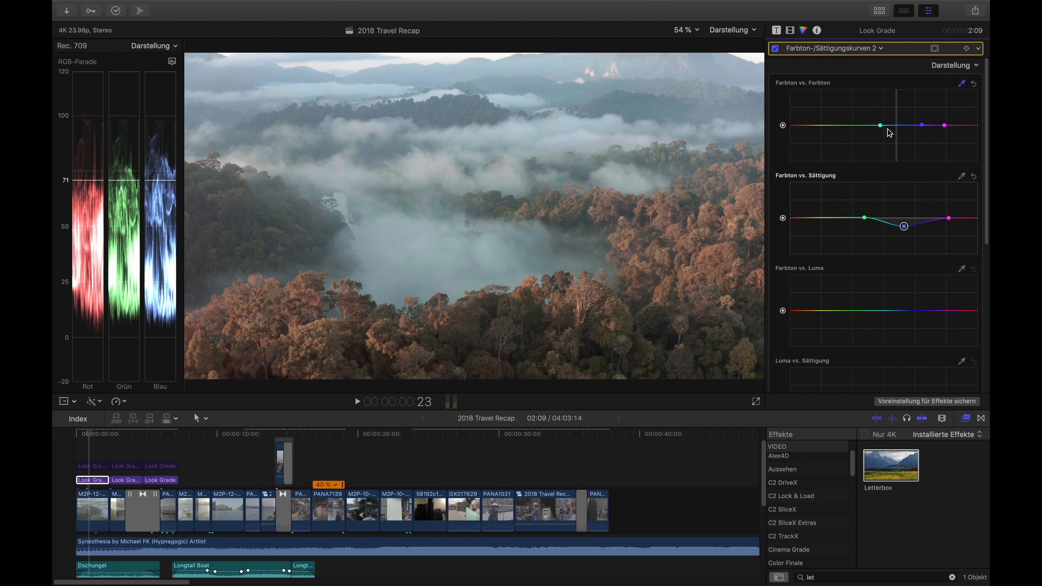
Toggle the second Farbton-/Sättigungskurven correction off and on to compare the image with and without it
{"action": "left_click", "coordinate": [775, 49]}
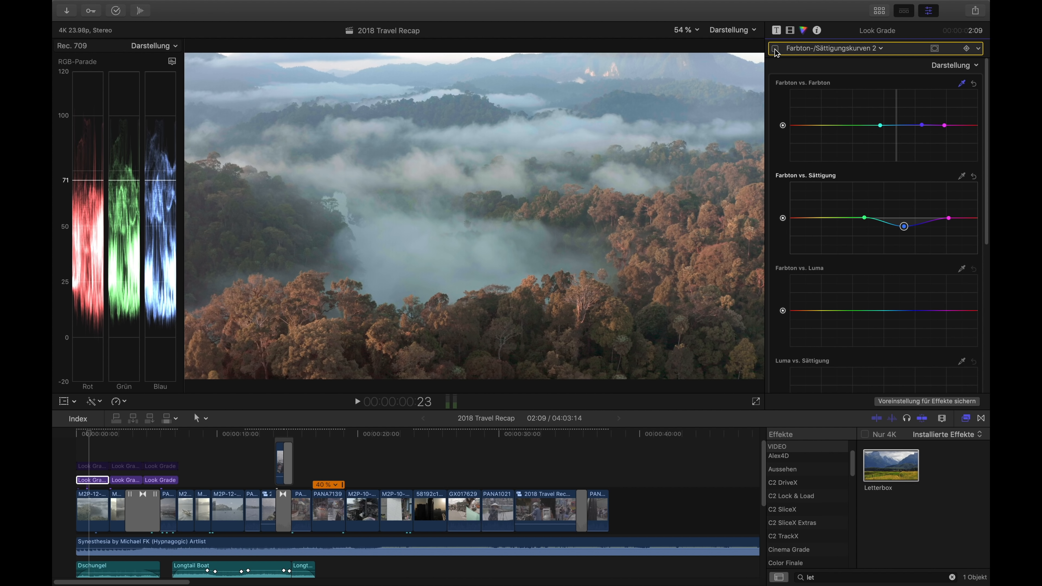
{"action": "left_click", "coordinate": [775, 49]}
{"action": "left_click", "coordinate": [775, 50]}
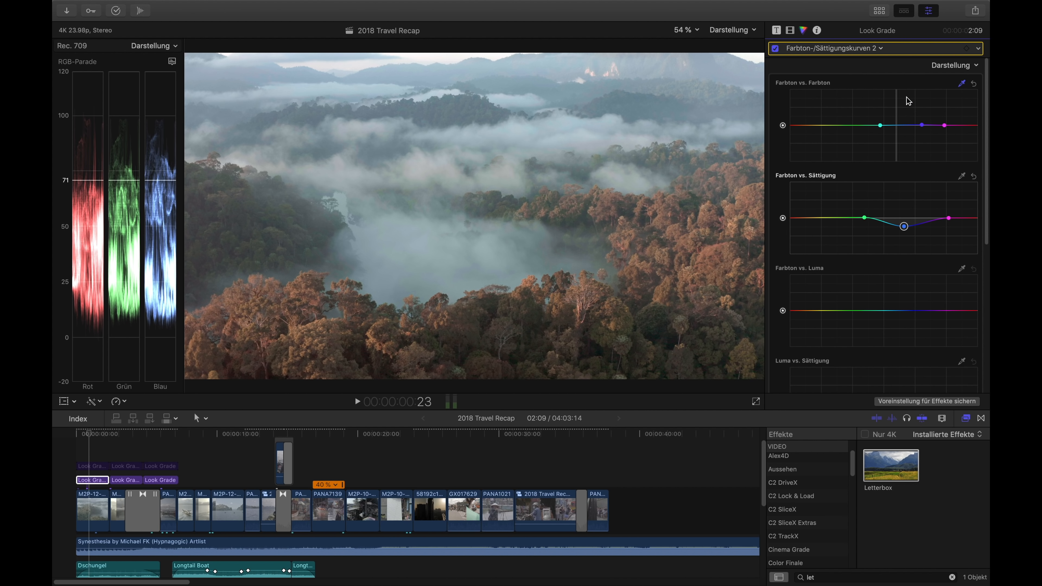
Fine-tune the blue point on the Farbton vs. Farbton curve, and compare the image with Farbton-/Sättigungskurven 2 off and on
{"action": "left_click_drag", "start_coordinate": [923, 127], "coordinate": [921, 130]}
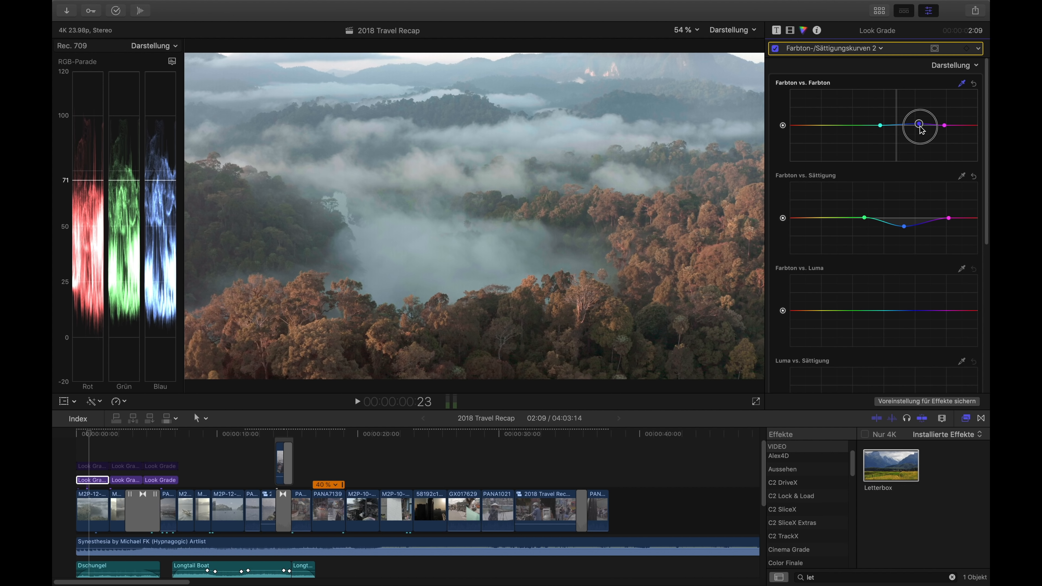
{"action": "left_click_drag", "start_coordinate": [922, 130], "coordinate": [922, 130]}
{"action": "left_click", "coordinate": [776, 48]}
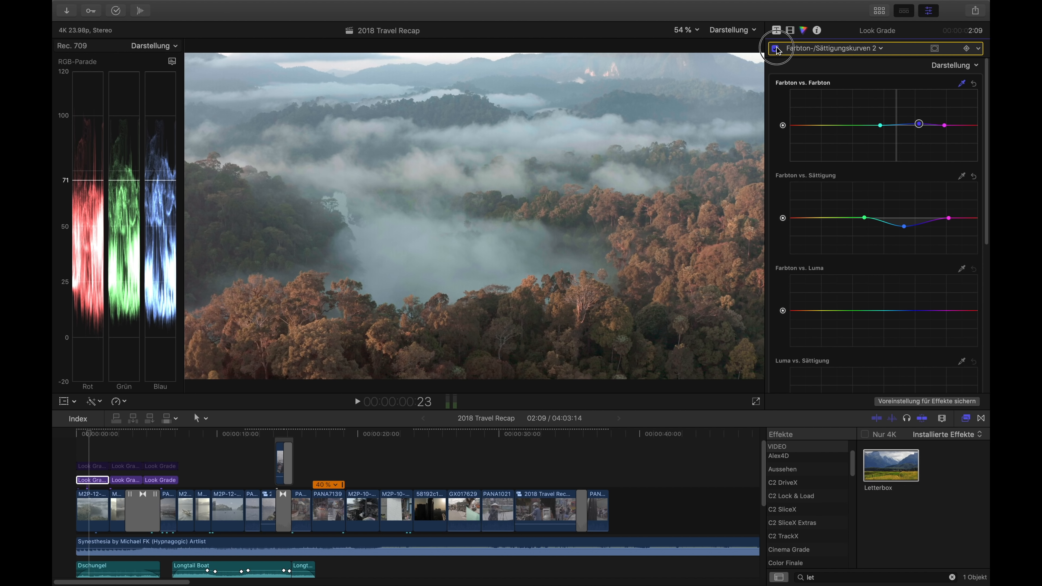
{"action": "left_click", "coordinate": [778, 51]}
Toggle all effects of the first Look Grade title off and on to compare the graded and ungraded jungle shot
{"action": "left_click", "coordinate": [780, 33]}
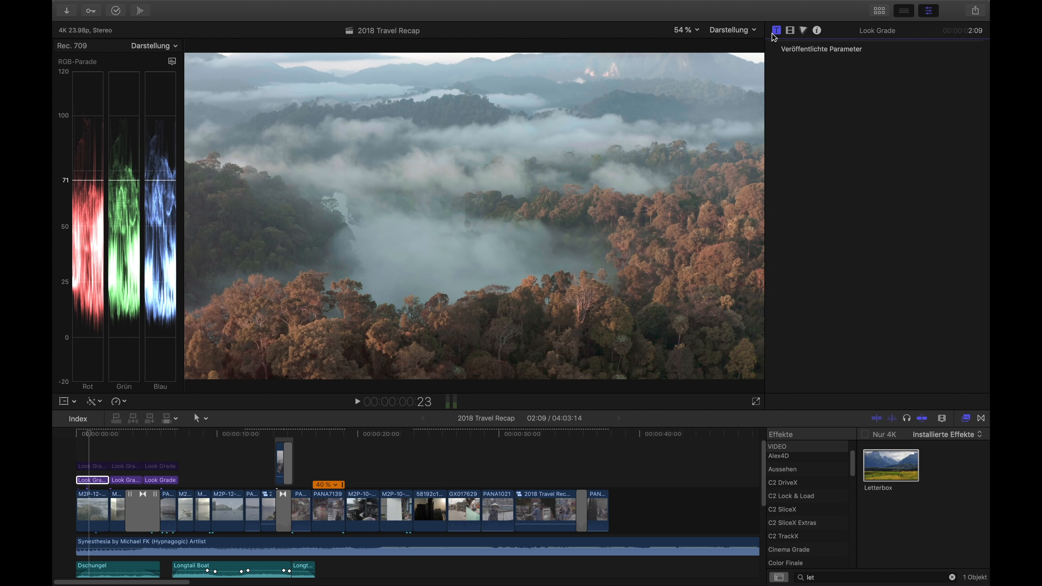
{"action": "left_click", "coordinate": [790, 31]}
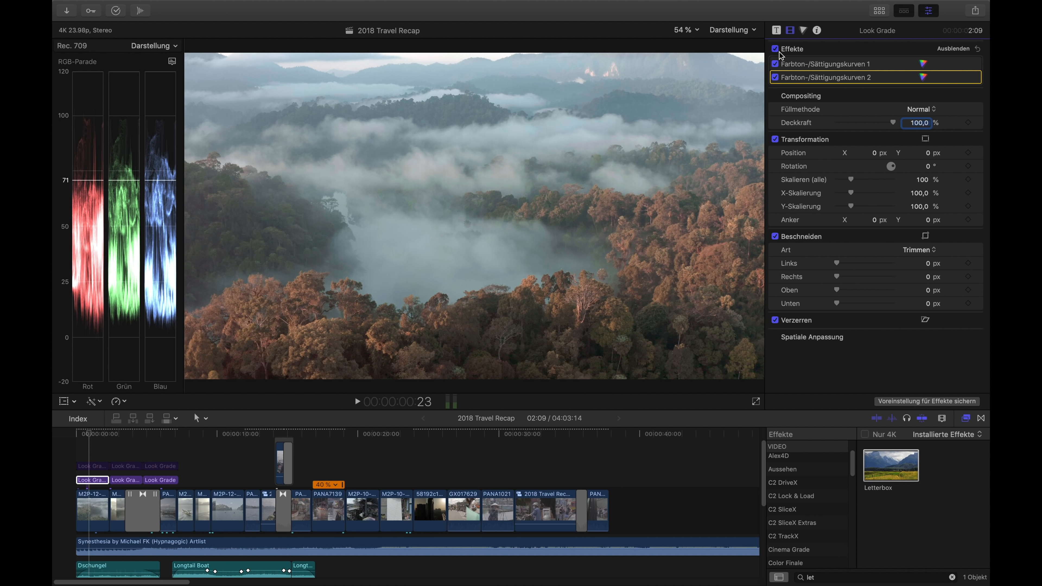
{"action": "left_click", "coordinate": [777, 49]}
{"action": "left_click", "coordinate": [776, 50]}
{"action": "left_click", "coordinate": [777, 49]}
{"action": "left_click", "coordinate": [776, 49]}
Reduce the Mix of Farbton-/Sättigungskurven 2 to 0,7
{"action": "left_click", "coordinate": [923, 77]}
{"action": "scroll", "coordinate": [911, 381], "scroll_direction": "down", "scroll_amount": 10}
{"action": "mouse_move", "coordinate": [894, 381]}
{"action": "left_mouse_down"}
{"action": "mouse_move", "coordinate": [873, 384]}
{"action": "mouse_move", "coordinate": [884, 384]}
{"action": "left_mouse_up"}
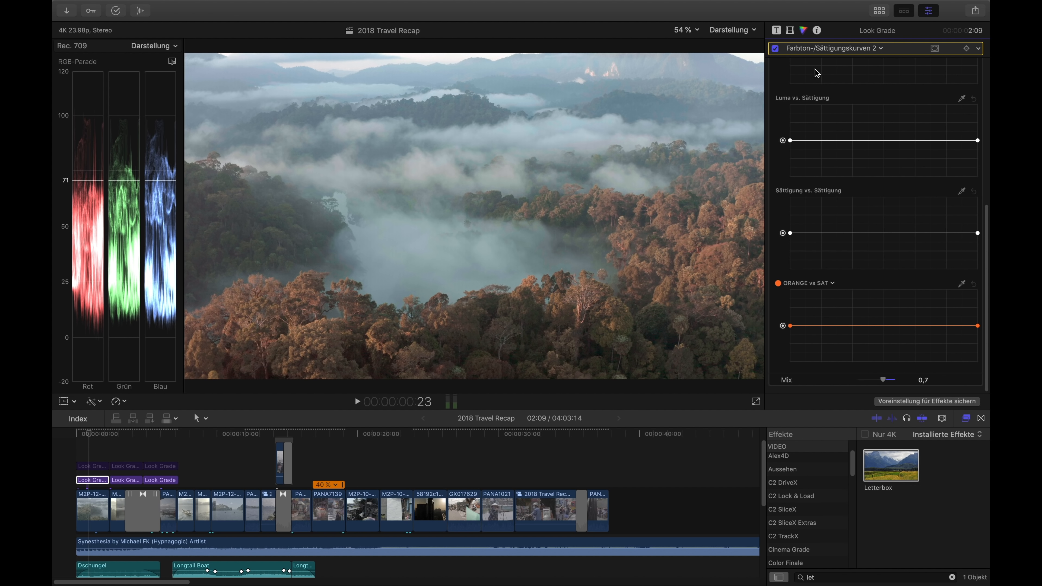
Reduce the Mix of Farbton-/Sättigungskurven 1 to 0,9
{"action": "left_click", "coordinate": [803, 49]}
{"action": "left_click", "coordinate": [837, 69]}
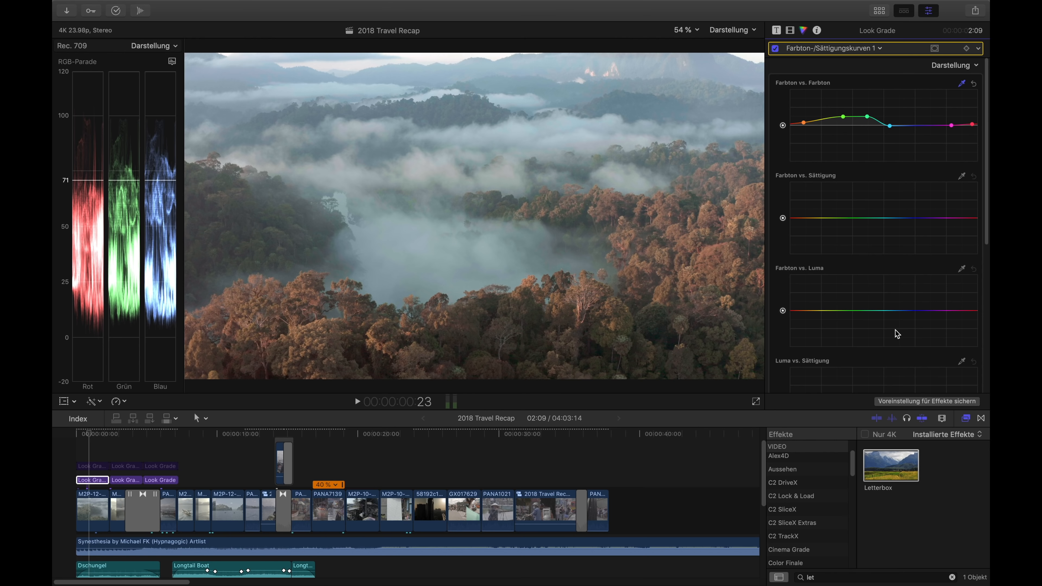
{"action": "left_click_drag", "start_coordinate": [986, 129], "coordinate": [964, 404]}
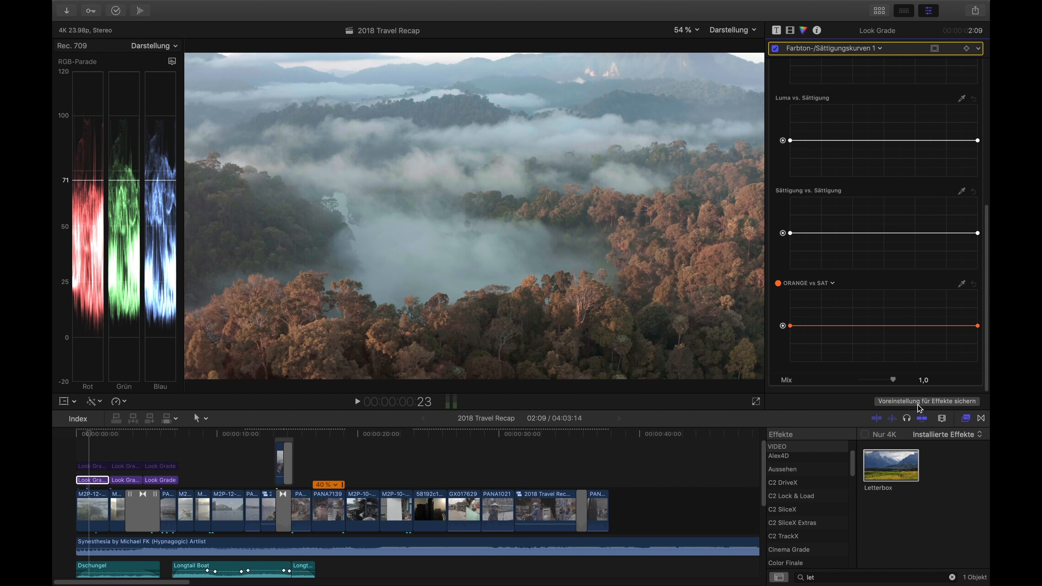
{"action": "left_click_drag", "start_coordinate": [893, 383], "coordinate": [889, 387]}
Set the Mix of Farbton-/Sättigungskurven 2 to 0,8 and return to the title's effects list
{"action": "left_click", "coordinate": [833, 48]}
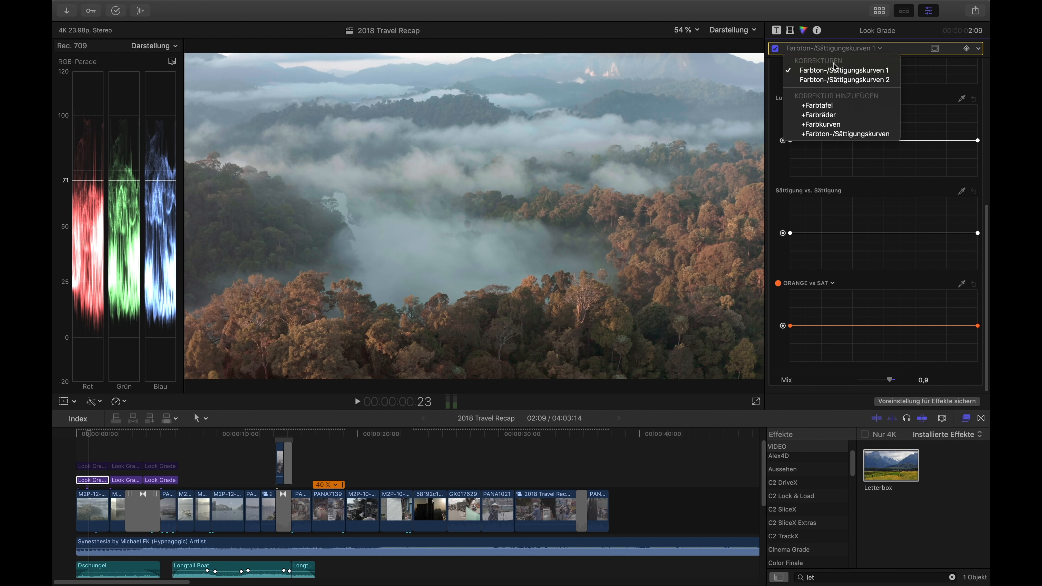
{"action": "left_click", "coordinate": [833, 81]}
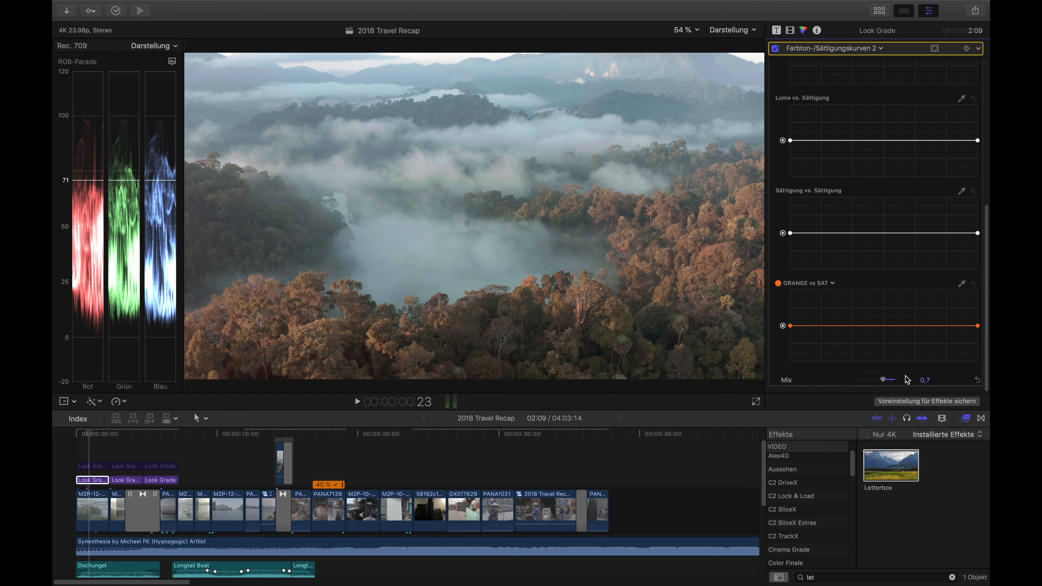
{"action": "left_click_drag", "start_coordinate": [883, 378], "coordinate": [888, 384]}
{"action": "left_click", "coordinate": [788, 31]}
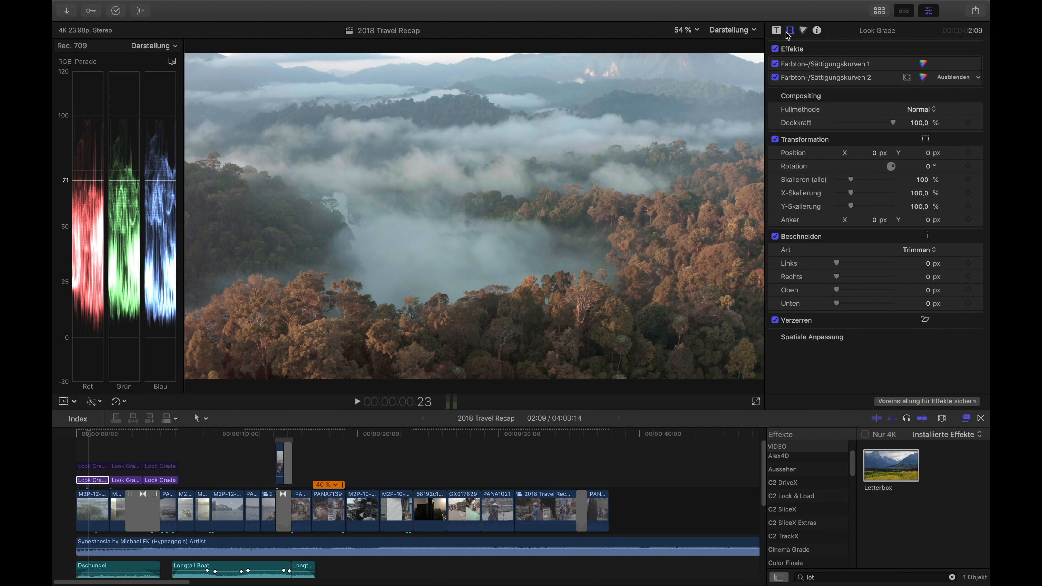
Add a Farbkurven correction to the first Look Grade title and shape its Luma curve into a gentle S with lowered shadows and slightly raised highlights
{"action": "left_click", "coordinate": [805, 31]}
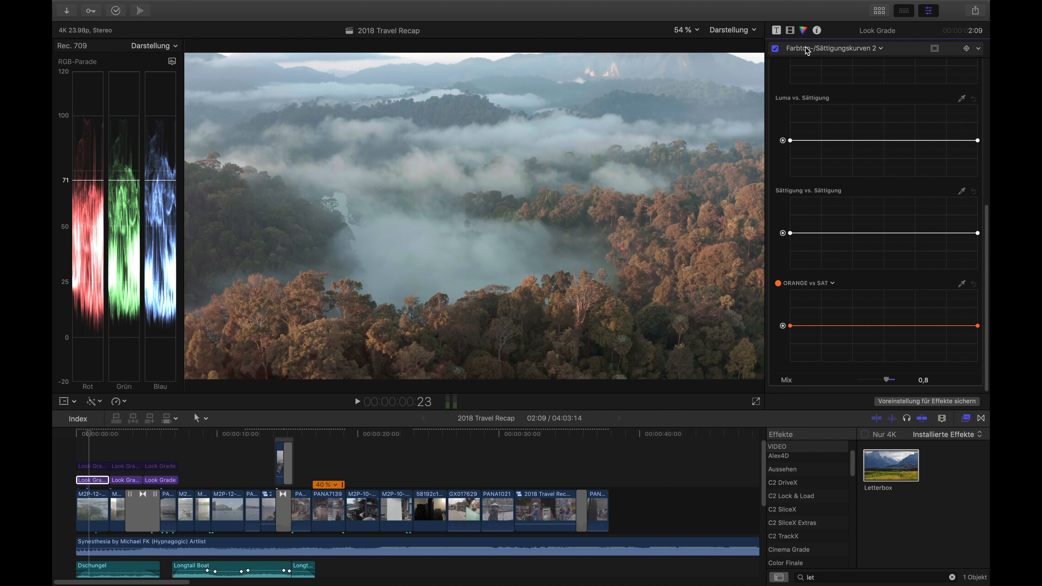
{"action": "left_click", "coordinate": [806, 47]}
{"action": "left_click", "coordinate": [857, 122]}
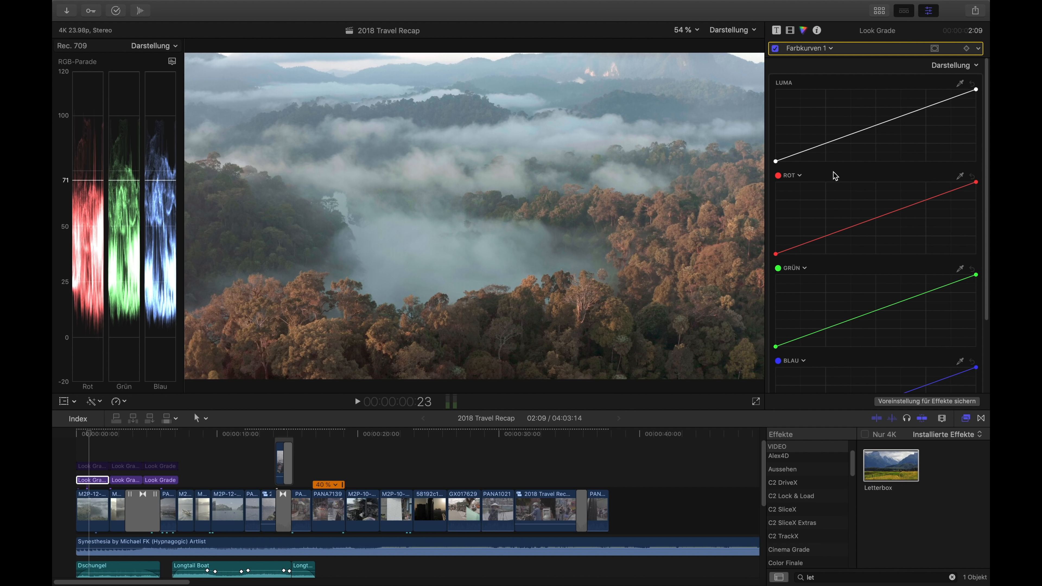
{"action": "left_click", "coordinate": [826, 145]}
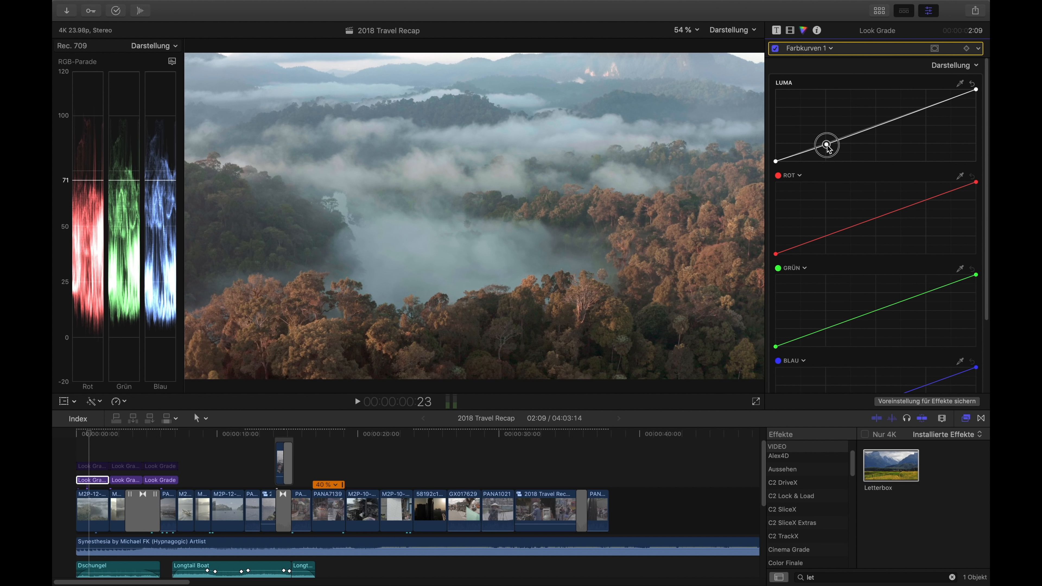
{"action": "left_click_drag", "start_coordinate": [828, 145], "coordinate": [832, 146]}
{"action": "left_click_drag", "start_coordinate": [925, 108], "coordinate": [926, 106]}
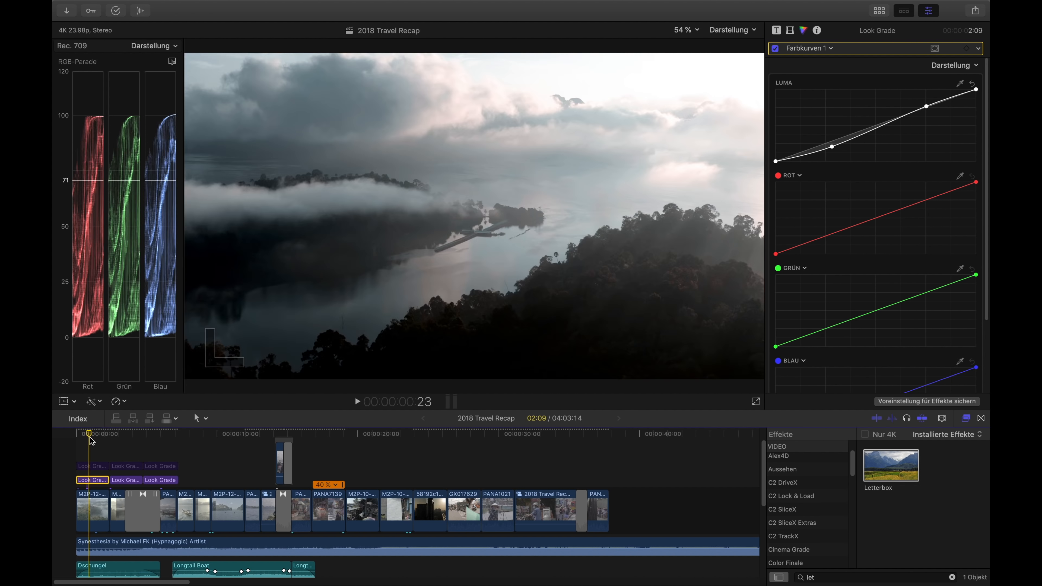
Play the opening jungle clip from the start of the timeline to check the grade in motion
{"action": "left_click", "coordinate": [77, 434]}
{"action": "key", "text": "space"}
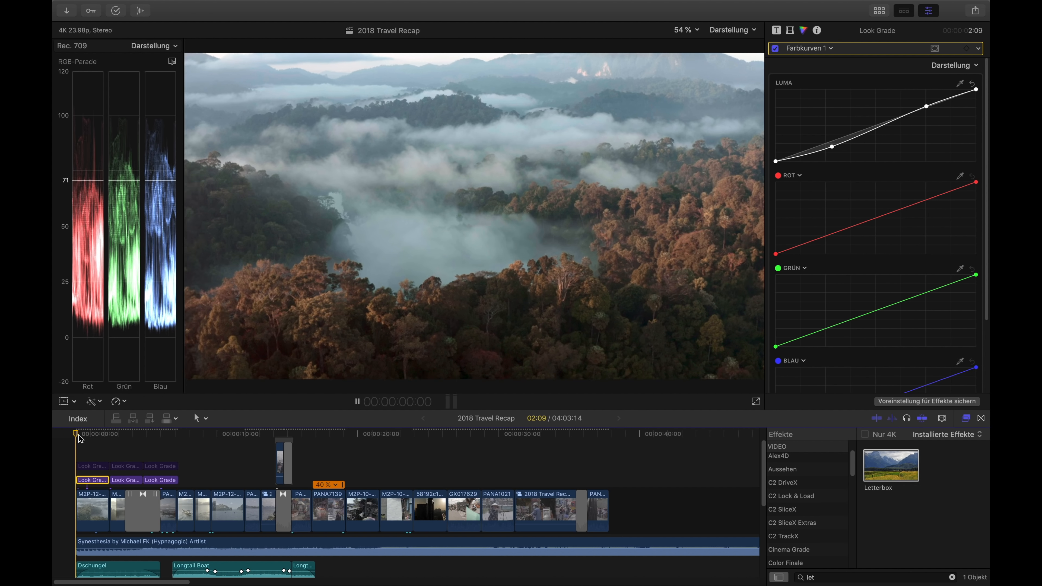
{"action": "key", "text": "space"}
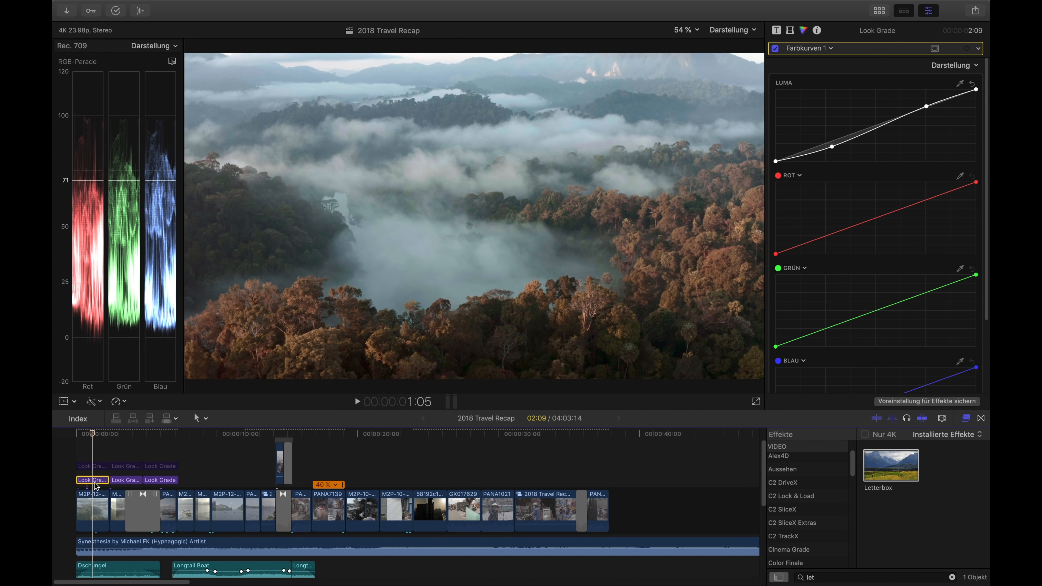
Replace the Eigene LUT and Farbkurven 1 effects of the second Look Grade title with the effects copied from the first title
{"action": "left_click", "coordinate": [118, 433]}
{"action": "left_click", "coordinate": [118, 481]}
{"action": "left_click", "coordinate": [789, 30]}
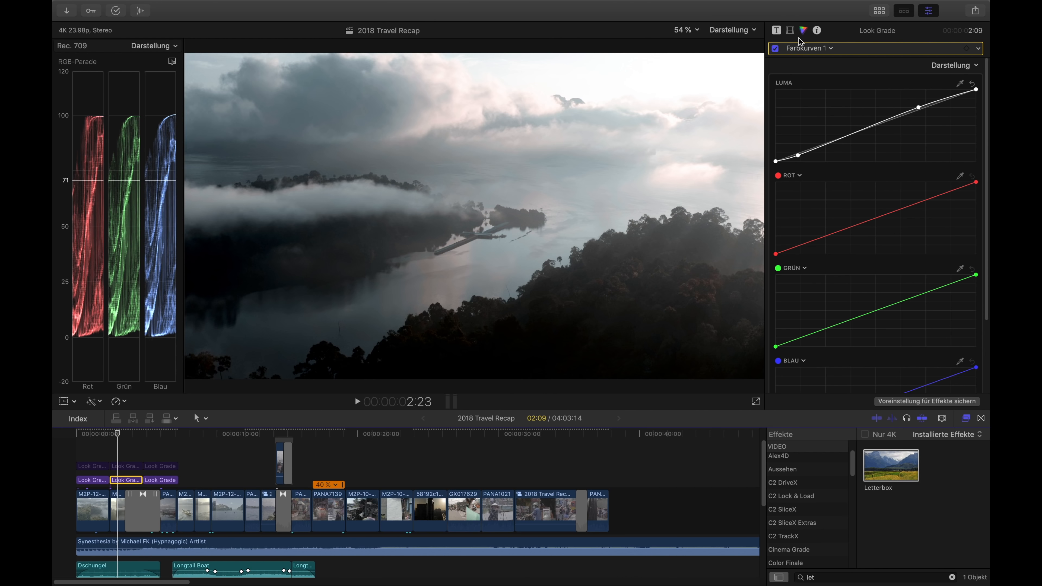
{"action": "left_click", "coordinate": [800, 64]}
{"action": "left_click", "coordinate": [820, 146], "text": "shift"}
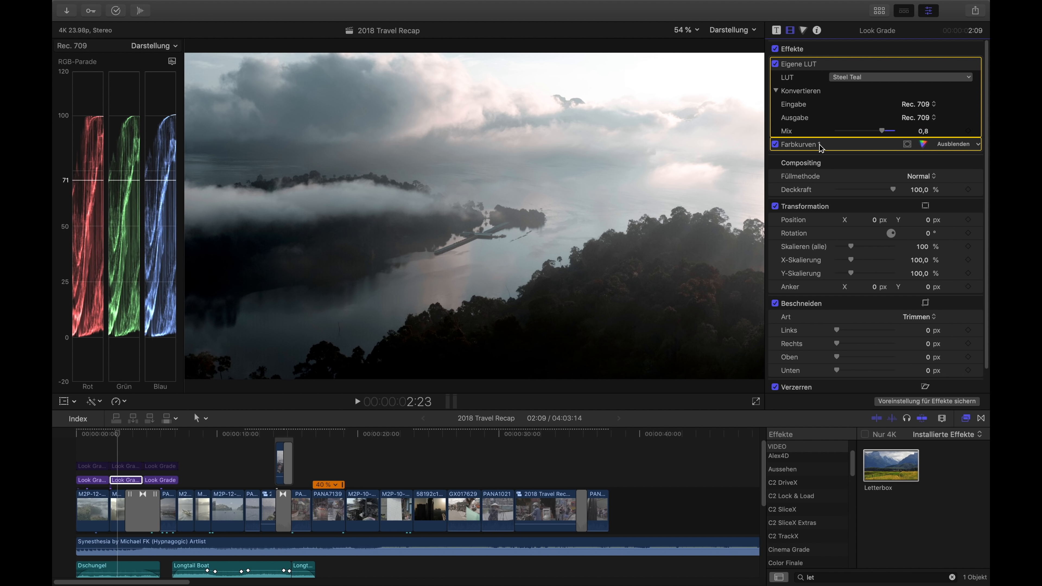
{"action": "key", "text": "Delete"}
{"action": "key", "text": "super+shift+v"}
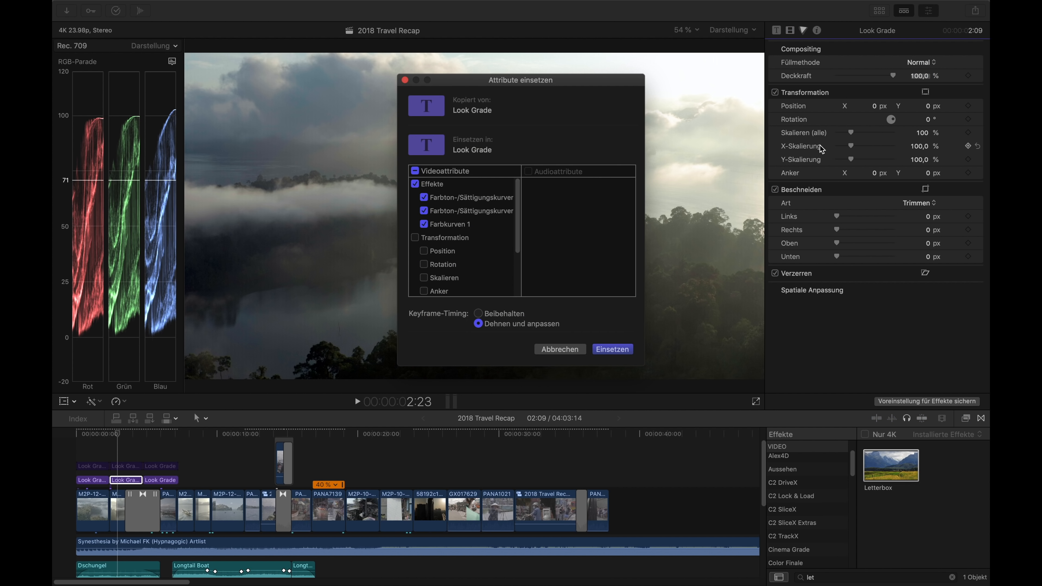
{"action": "left_click", "coordinate": [613, 349]}
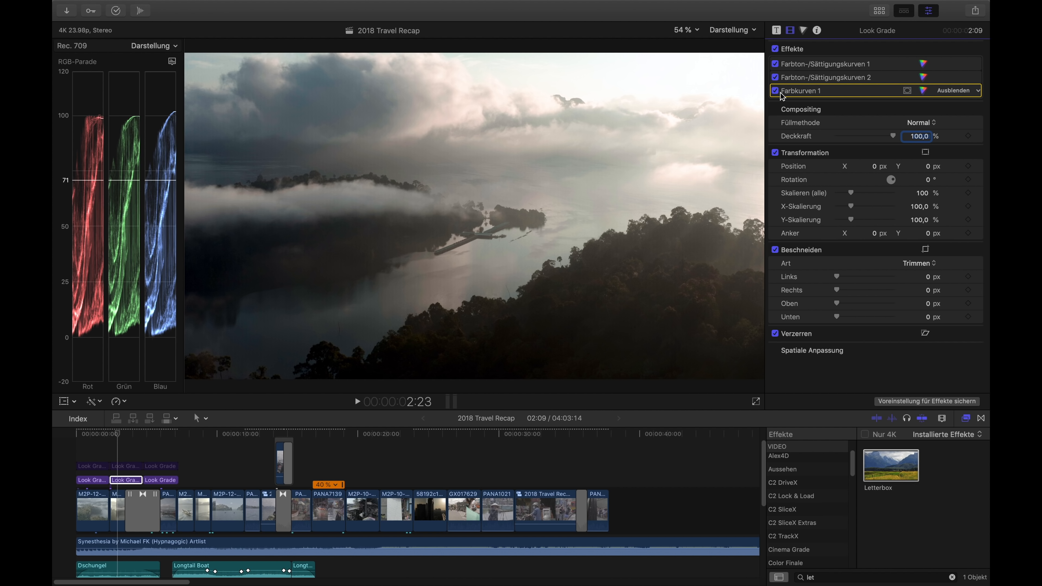
On the second title's Farbkurven 1, move the Luma shadow point closer to the blacks and fine-tune the highlight point
{"action": "left_click", "coordinate": [775, 91]}
{"action": "left_click", "coordinate": [924, 91]}
{"action": "left_click_drag", "start_coordinate": [837, 152], "coordinate": [804, 157]}
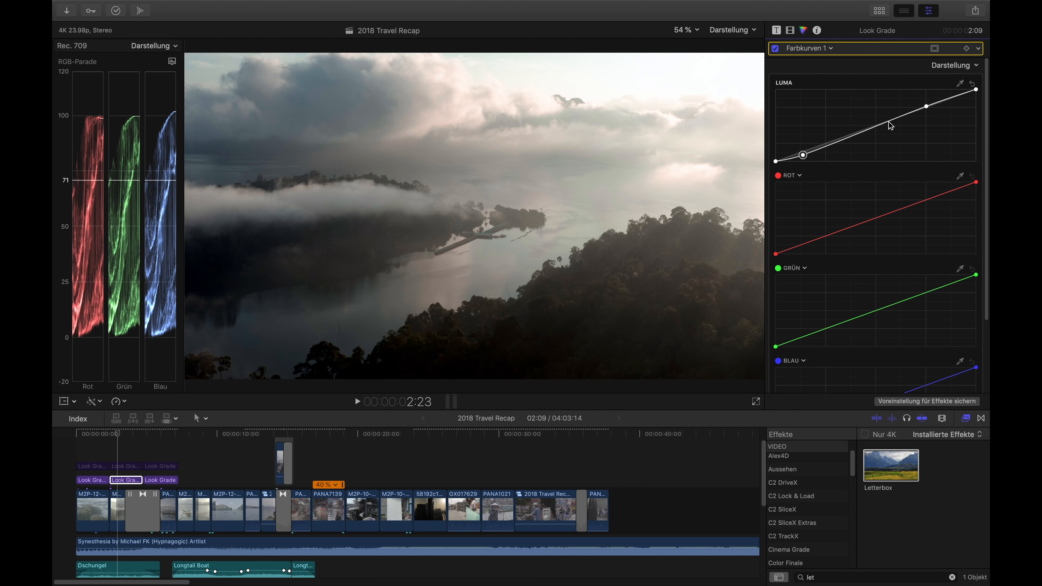
{"action": "left_click_drag", "start_coordinate": [929, 106], "coordinate": [926, 106]}
{"action": "left_click_drag", "start_coordinate": [803, 156], "coordinate": [804, 155]}
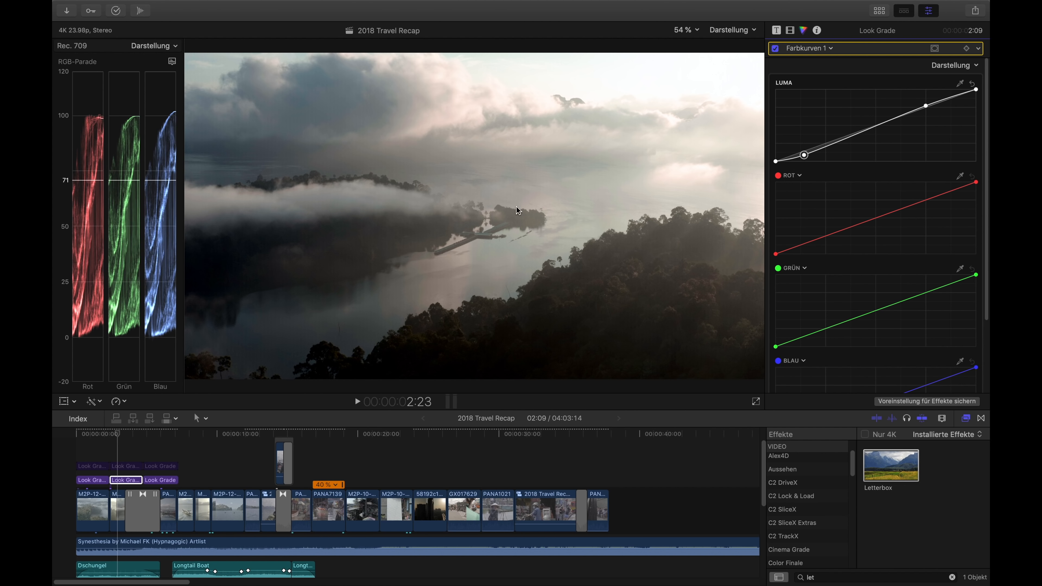
Play across the cut from the jungle clip to the lake clip to check that both grades match
{"action": "left_click", "coordinate": [790, 30]}
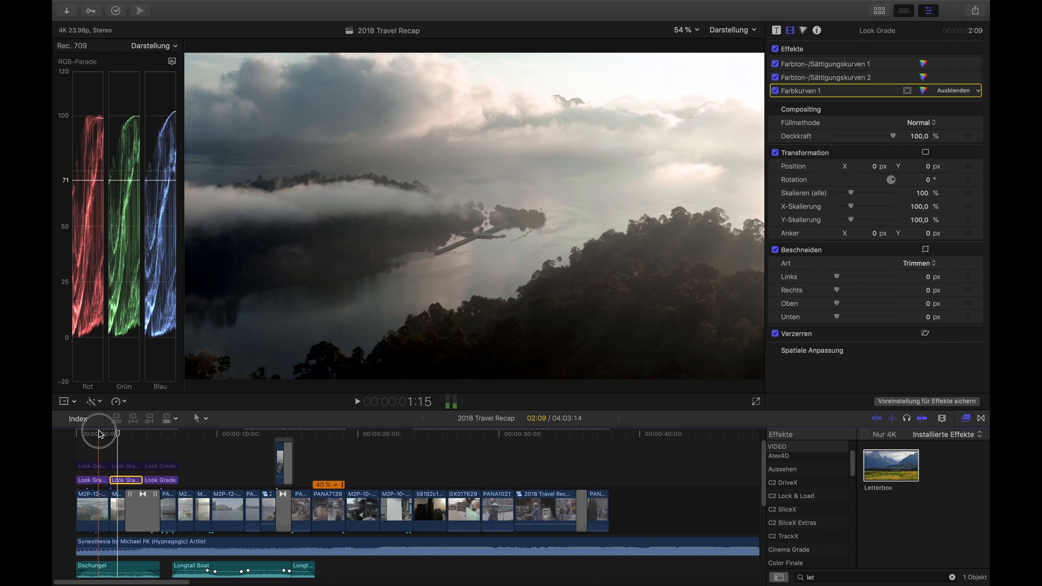
{"action": "key", "text": "space"}
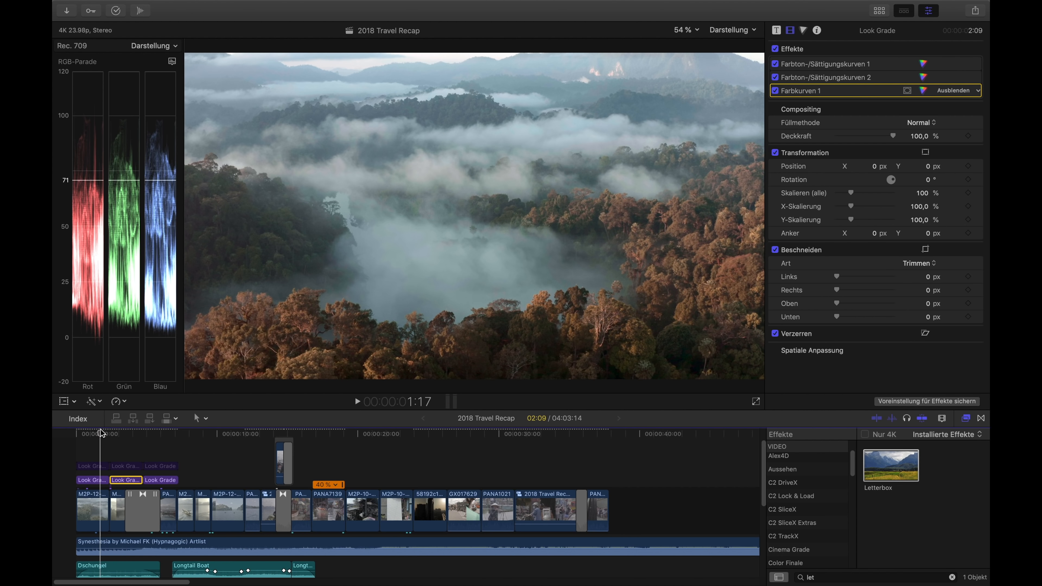
{"action": "key", "text": "space"}
{"action": "key", "text": "space"}
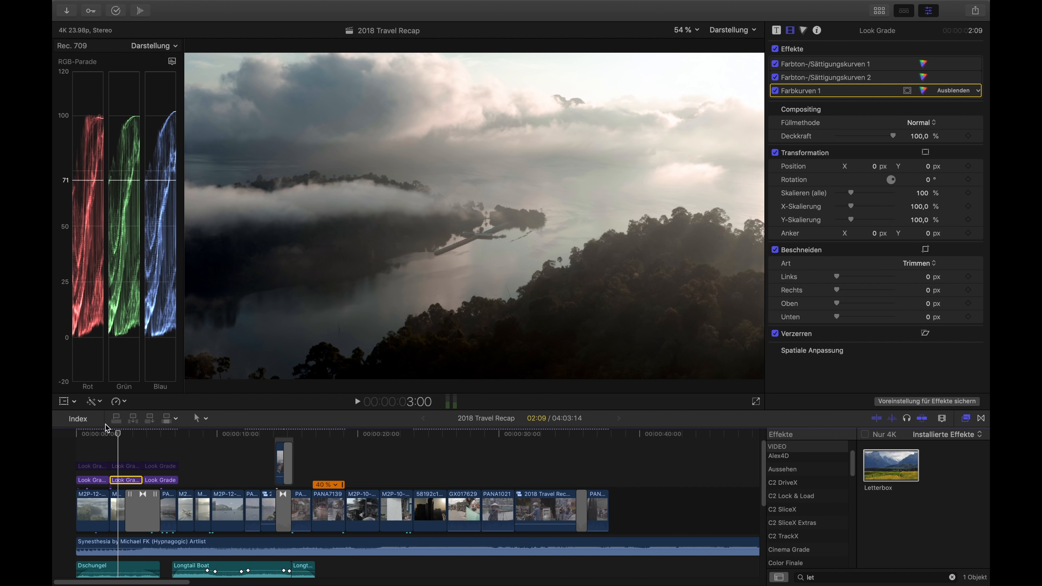
Replace the Eigene LUT and Farbkurven 1 effects of the third Look Grade title with the copied Look Grade effects
{"action": "left_click", "coordinate": [160, 452]}
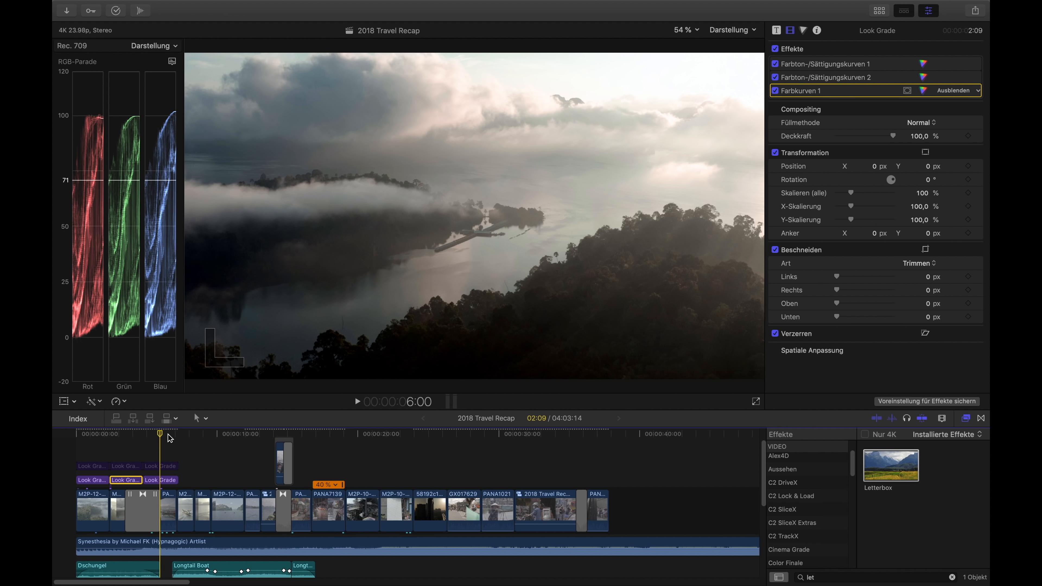
{"action": "left_click", "coordinate": [170, 485]}
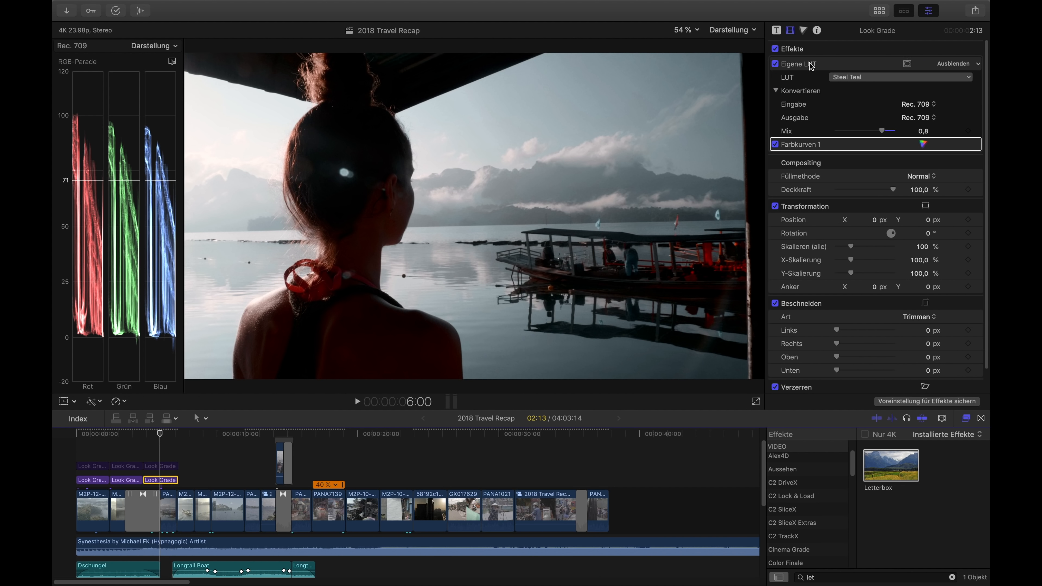
{"action": "left_click", "coordinate": [841, 143], "text": "super"}
{"action": "key", "text": "Delete"}
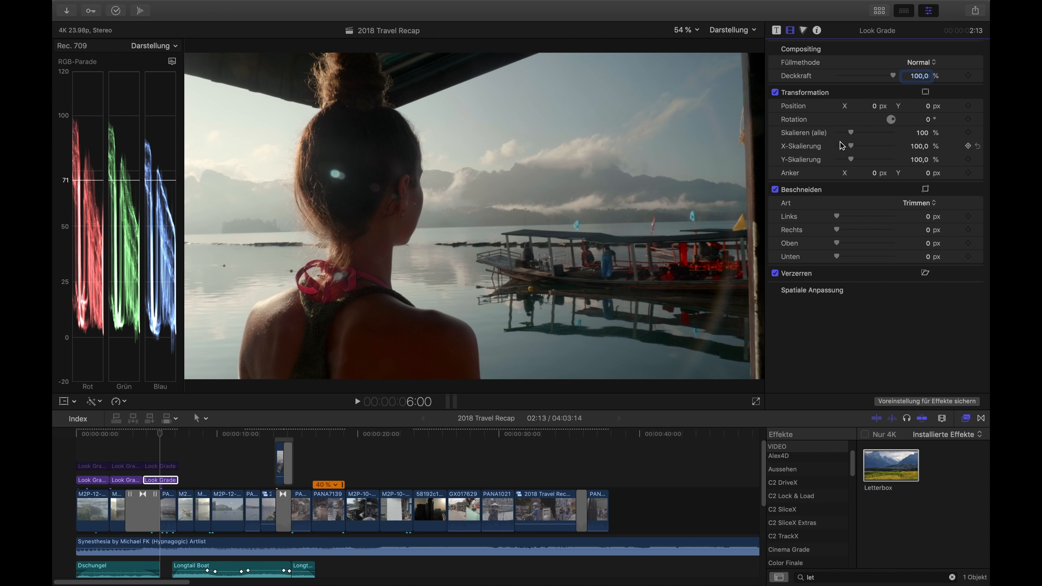
{"action": "key", "text": "super+shift+v"}
{"action": "left_click", "coordinate": [611, 348]}
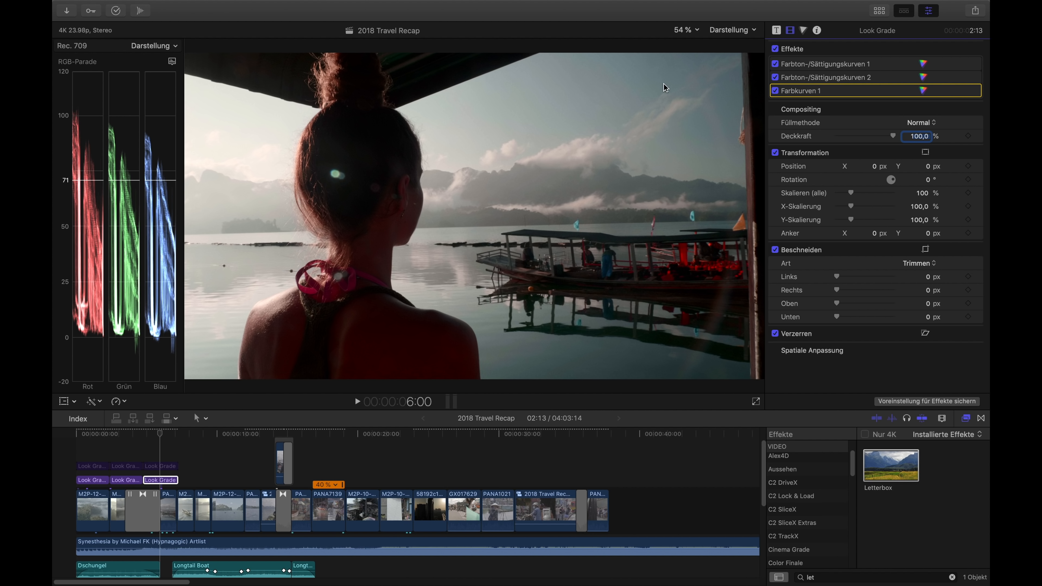
Compare the graded jungle shot with the shot of the woman looking at the boat
{"action": "left_click", "coordinate": [89, 434]}
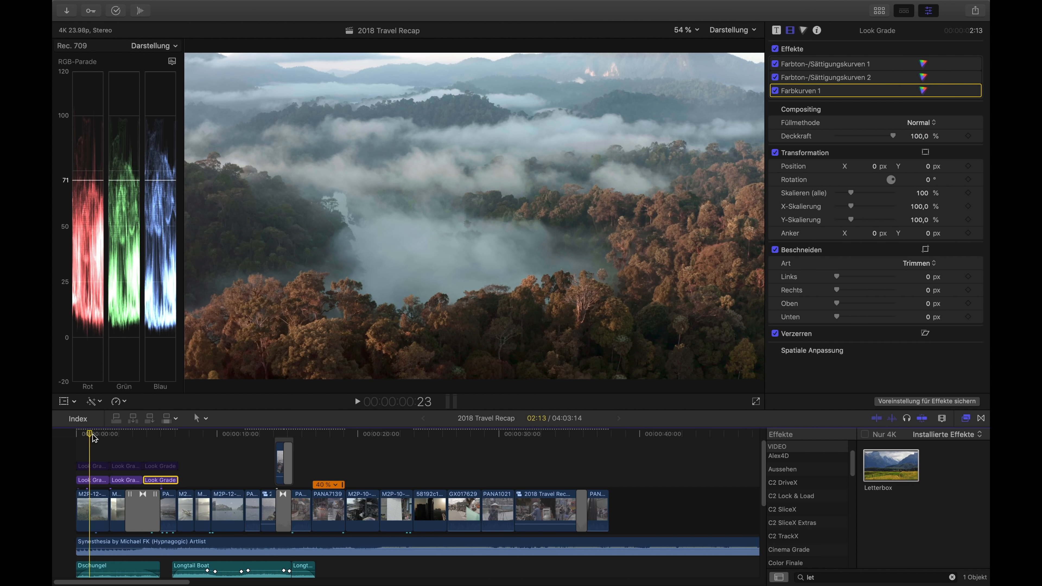
{"action": "left_click", "coordinate": [97, 479]}
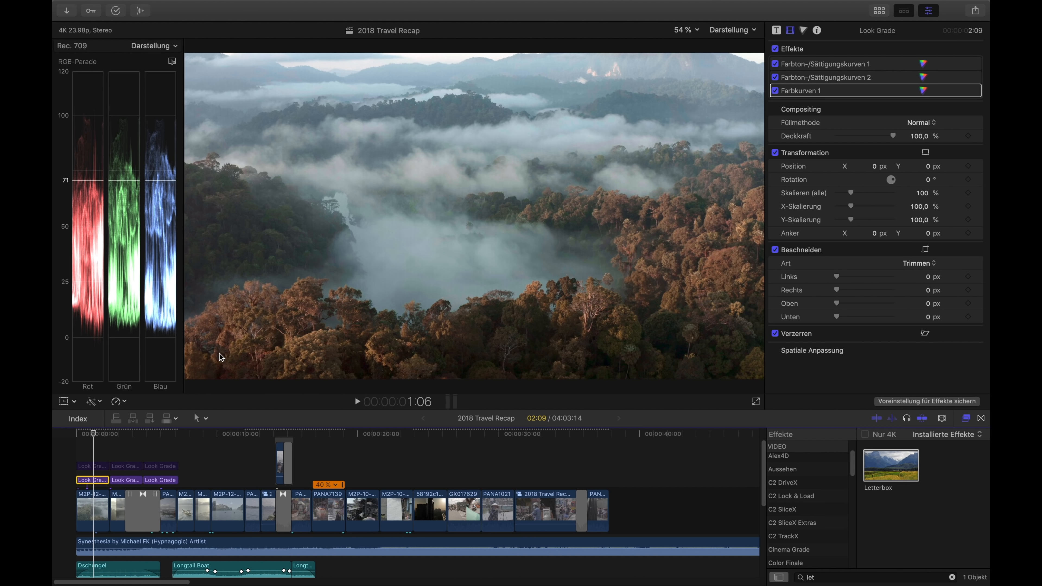
{"action": "left_click", "coordinate": [171, 433]}
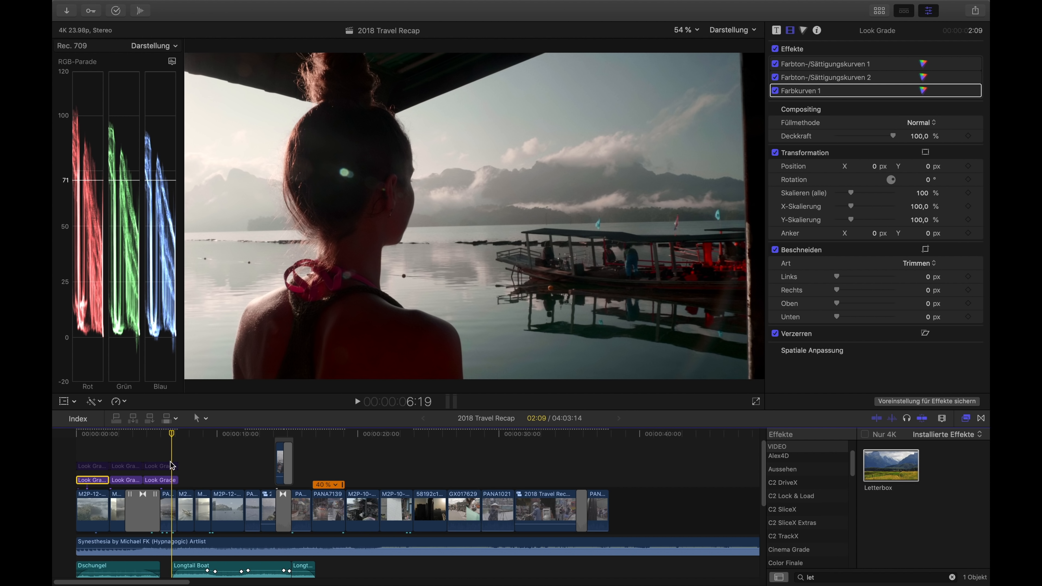
{"action": "left_click", "coordinate": [169, 480]}
{"action": "left_click", "coordinate": [169, 500]}
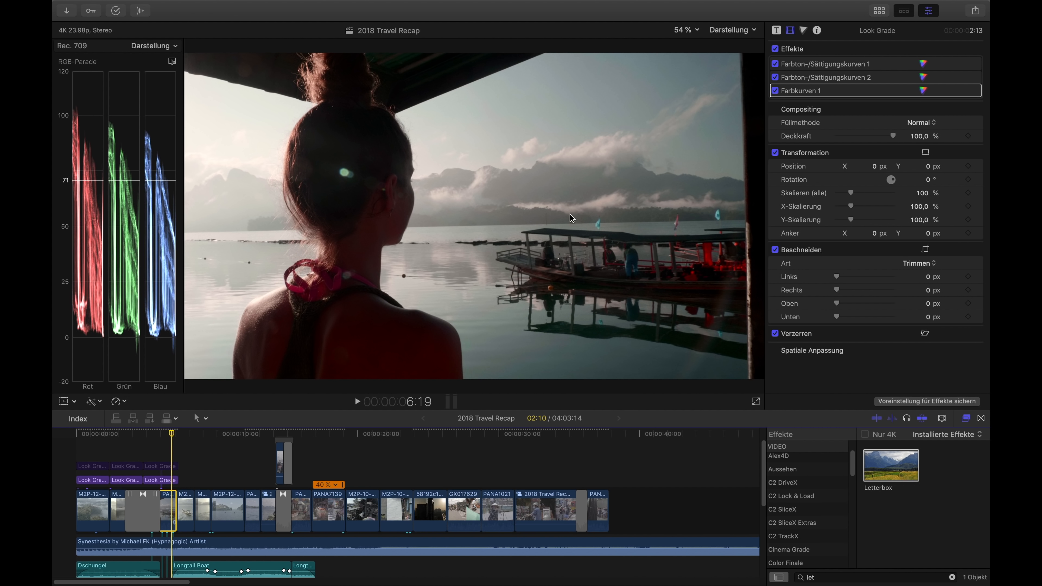
In the third title's Farbton-/Sättigungskurven 2, reset Farbton vs. Farbton, add a blue point, lower it and shift the cyan point to green
{"action": "left_click", "coordinate": [164, 480]}
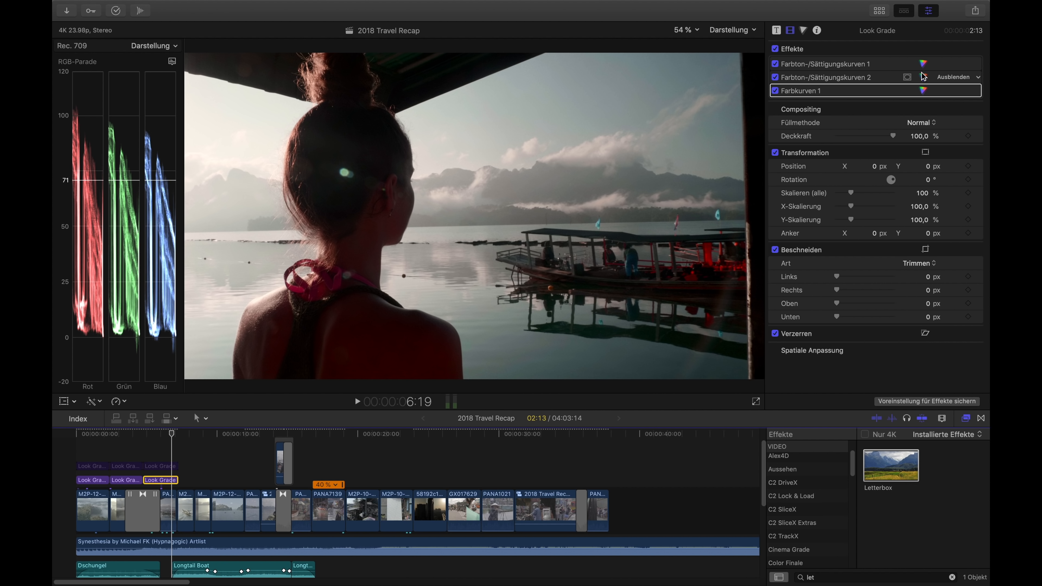
{"action": "left_click", "coordinate": [923, 77]}
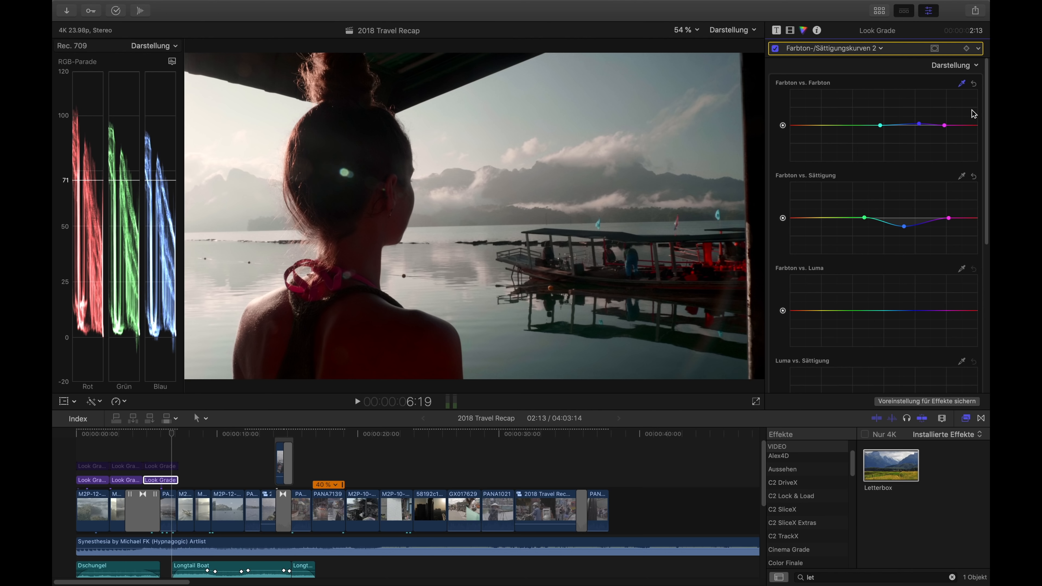
{"action": "left_click", "coordinate": [974, 83]}
{"action": "left_click", "coordinate": [916, 125]}
{"action": "left_click_drag", "start_coordinate": [916, 128], "coordinate": [865, 125]}
{"action": "left_click_drag", "start_coordinate": [916, 134], "coordinate": [912, 135]}
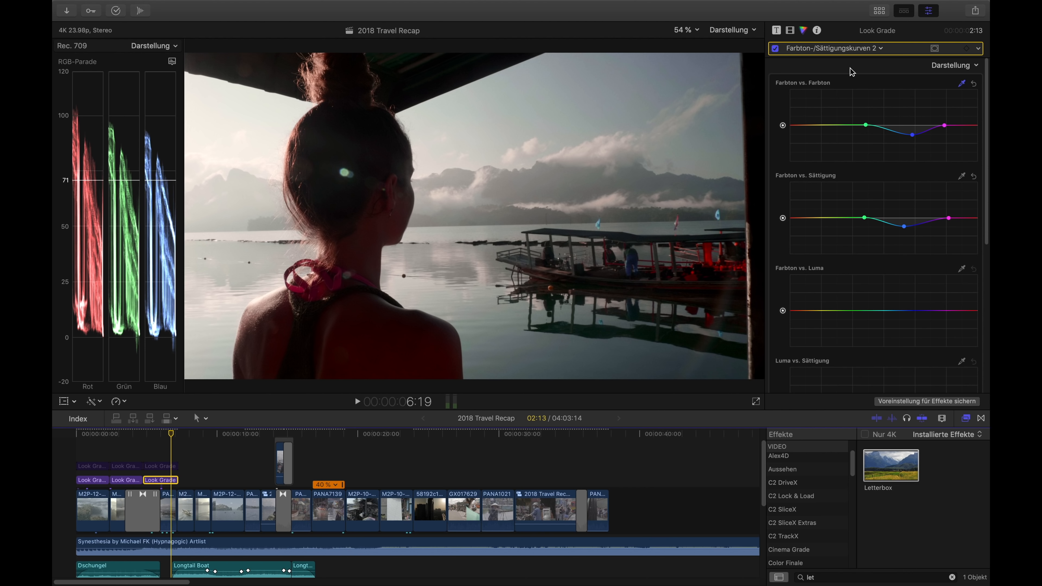
{"action": "left_click", "coordinate": [778, 30]}
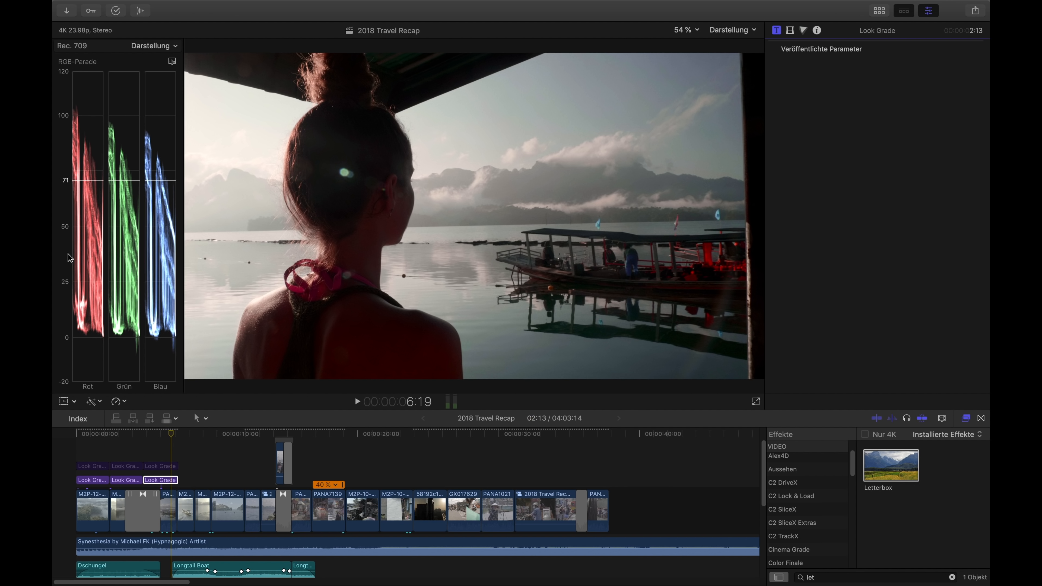